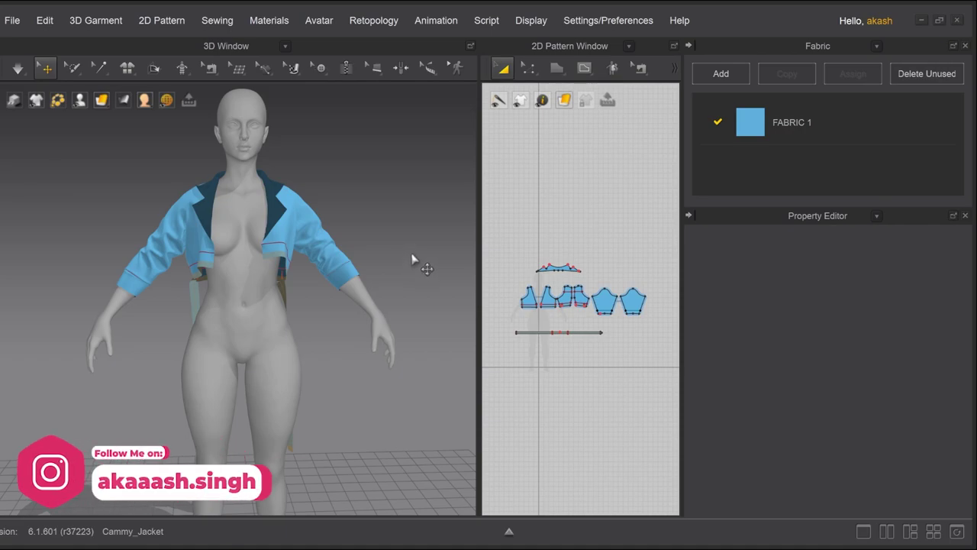
Step: Select all pattern pieces of the cropped jacket, including the collar, sleeves, body panels and belt strip
{"action": "right_click_drag", "start_coordinate": [412, 257], "coordinate": [461, 246]}
{"action": "scroll", "coordinate": [352, 253], "scroll_direction": "up", "scroll_amount": 4}
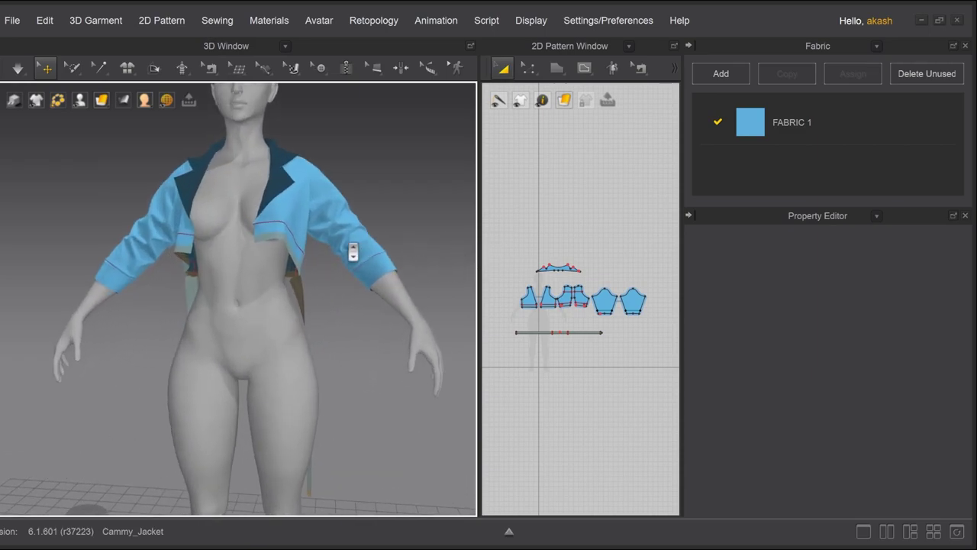
{"action": "right_click_drag", "start_coordinate": [344, 258], "coordinate": [281, 255]}
{"action": "scroll", "coordinate": [301, 258], "scroll_direction": "down", "scroll_amount": 3}
{"action": "right_click_drag", "start_coordinate": [387, 272], "coordinate": [339, 279]}
{"action": "left_click_drag", "start_coordinate": [514, 252], "coordinate": [648, 374]}
{"action": "scroll", "coordinate": [282, 265], "scroll_direction": "down", "scroll_amount": 2}
{"action": "right_click_drag", "start_coordinate": [281, 265], "coordinate": [268, 253]}
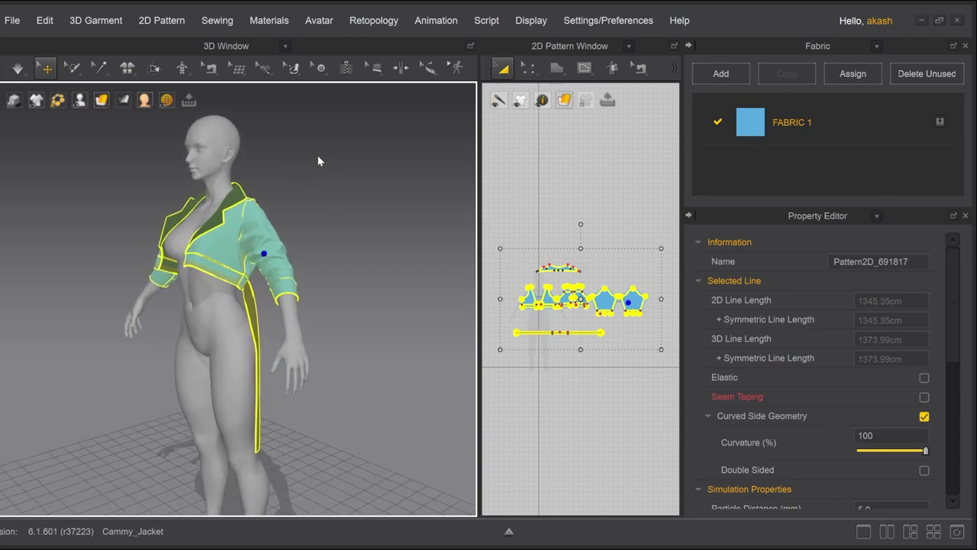
{"action": "right_click_drag", "start_coordinate": [231, 191], "coordinate": [255, 201]}
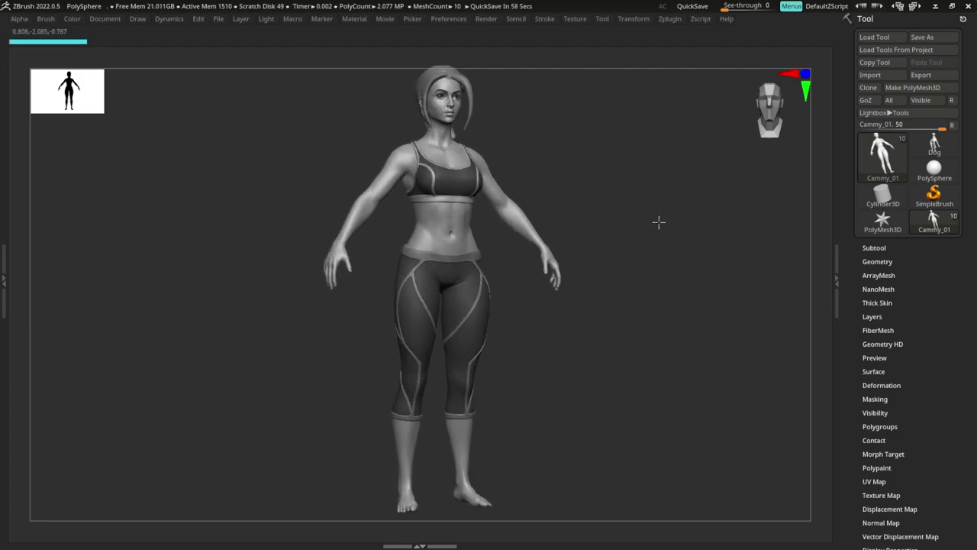
Step: Switch to ZBrush, make the PolyMesh3D star the active tool and import the Jacket_Base mesh
{"action": "key", "text": "s"}
{"action": "key", "text": "s"}
{"action": "mouse_move", "coordinate": [657, 277]}
{"action": "left_mouse_down", "text": "alt"}
{"action": "mouse_move", "coordinate": [694, 285]}
{"action": "mouse_move", "coordinate": [653, 303]}
{"action": "mouse_move", "coordinate": [672, 307]}
{"action": "left_mouse_up", "text": "alt"}
{"action": "key", "text": "s"}
{"action": "key", "text": "s"}
{"action": "left_click_drag", "start_coordinate": [673, 308], "coordinate": [637, 308]}
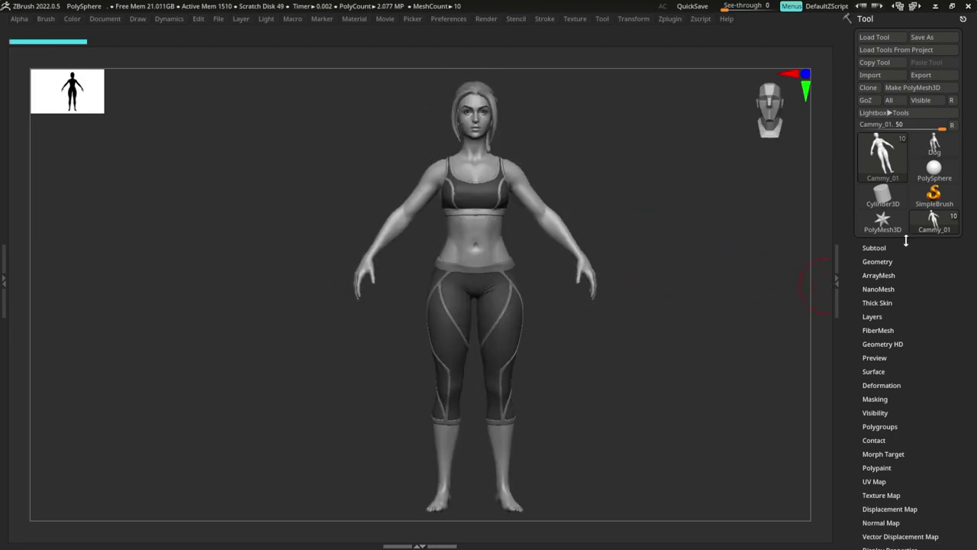
{"action": "left_click", "coordinate": [882, 227]}
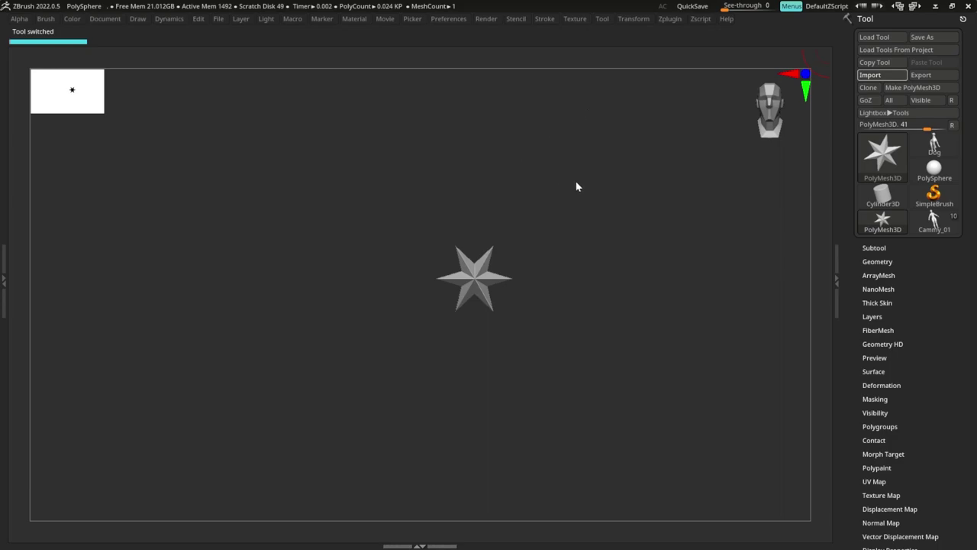
{"action": "key", "text": "f"}
{"action": "key", "text": "s"}
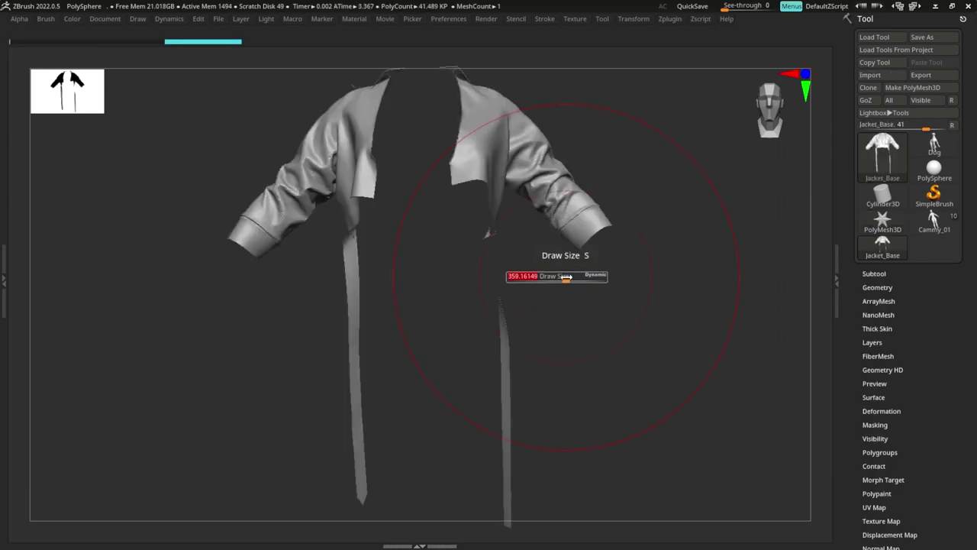
Step: Turn on the polyframe and assign polygroups to the imported jacket with Auto Groups With UV
{"action": "left_click_drag", "start_coordinate": [642, 312], "coordinate": [528, 318]}
{"action": "key", "text": "shift+f"}
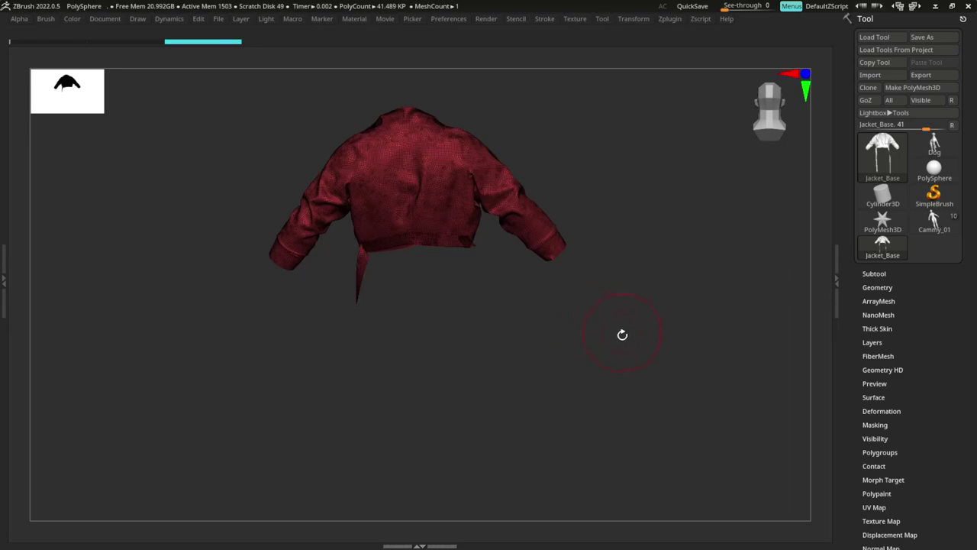
{"action": "left_click_drag", "start_coordinate": [621, 335], "coordinate": [644, 335]}
{"action": "mouse_move", "coordinate": [609, 287]}
{"action": "left_mouse_down", "text": "alt"}
{"action": "mouse_move", "coordinate": [584, 252]}
{"action": "mouse_move", "coordinate": [617, 324]}
{"action": "mouse_move", "coordinate": [630, 255]}
{"action": "mouse_move", "coordinate": [506, 247]}
{"action": "mouse_move", "coordinate": [648, 262]}
{"action": "mouse_move", "coordinate": [634, 276]}
{"action": "mouse_move", "coordinate": [642, 338]}
{"action": "mouse_move", "coordinate": [530, 367]}
{"action": "mouse_move", "coordinate": [720, 353]}
{"action": "mouse_move", "coordinate": [606, 387]}
{"action": "mouse_move", "coordinate": [589, 353]}
{"action": "mouse_move", "coordinate": [574, 380]}
{"action": "mouse_move", "coordinate": [631, 359]}
{"action": "mouse_move", "coordinate": [650, 293]}
{"action": "mouse_move", "coordinate": [710, 239]}
{"action": "mouse_move", "coordinate": [620, 299]}
{"action": "mouse_move", "coordinate": [644, 301]}
{"action": "mouse_move", "coordinate": [619, 377]}
{"action": "mouse_move", "coordinate": [527, 375]}
{"action": "mouse_move", "coordinate": [805, 353]}
{"action": "left_mouse_up", "text": "alt"}
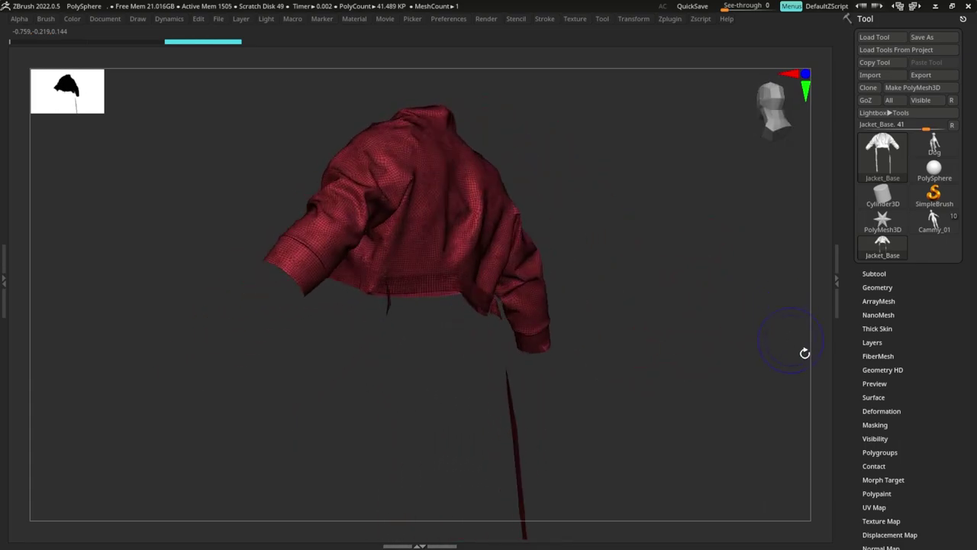
{"action": "left_click_drag", "start_coordinate": [889, 432], "coordinate": [893, 391]}
{"action": "left_click", "coordinate": [890, 414]}
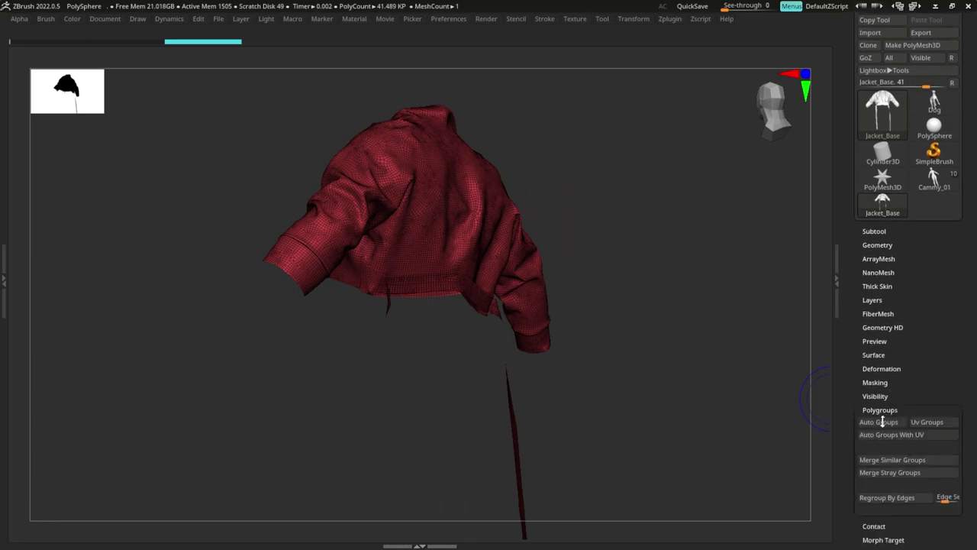
{"action": "left_click_drag", "start_coordinate": [748, 356], "coordinate": [682, 366]}
{"action": "left_click", "coordinate": [890, 271]}
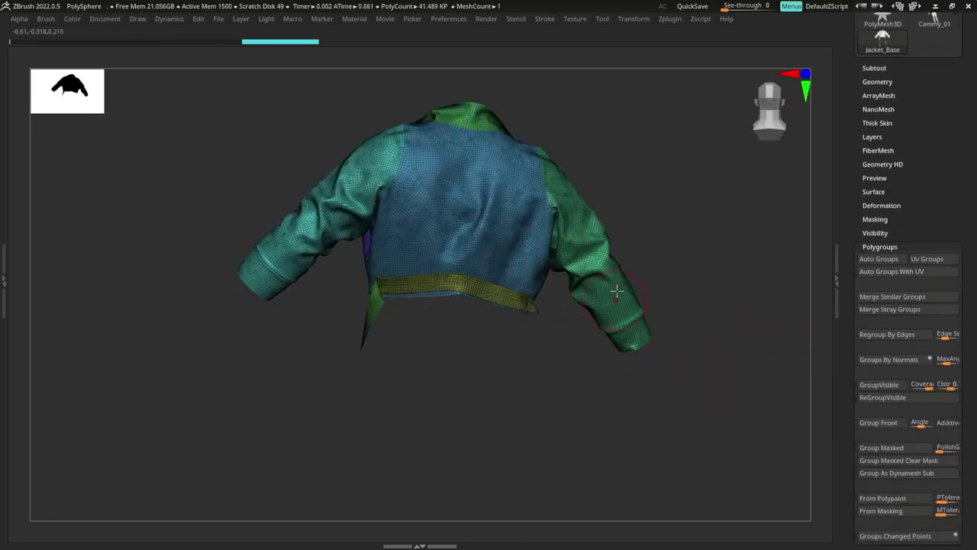
Step: Check the new polygroups on the jacket's back and sleeves, and hide the polyframe
{"action": "key", "text": "shift+f"}
{"action": "key", "text": "shift+f"}
{"action": "left_click_drag", "start_coordinate": [691, 223], "coordinate": [657, 308]}
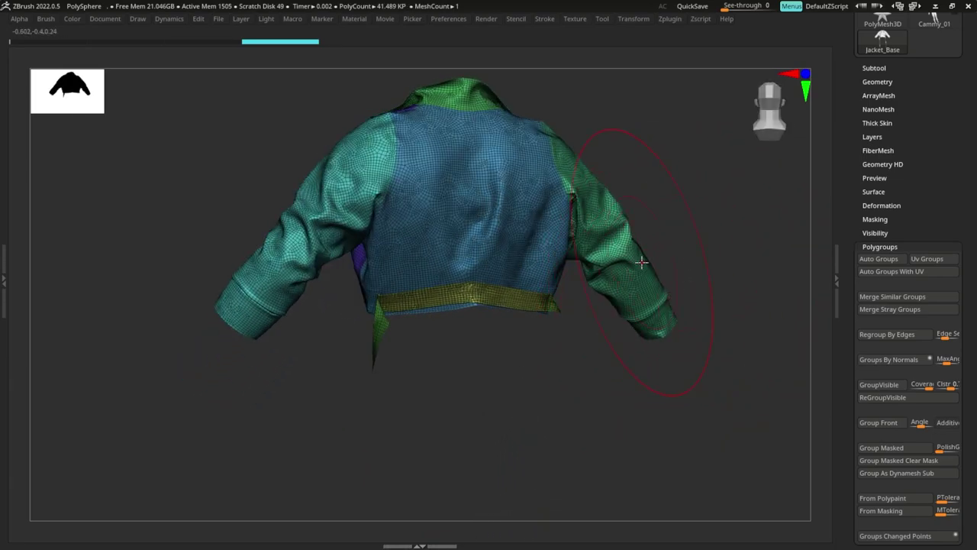
{"action": "left_click_drag", "start_coordinate": [609, 142], "coordinate": [679, 248]}
{"action": "key", "text": "shift+f"}
Step: Switch back to the Cammy_01 tool and append Jacket_Base to it as a subtool
{"action": "left_click_drag", "start_coordinate": [928, 108], "coordinate": [921, 200]}
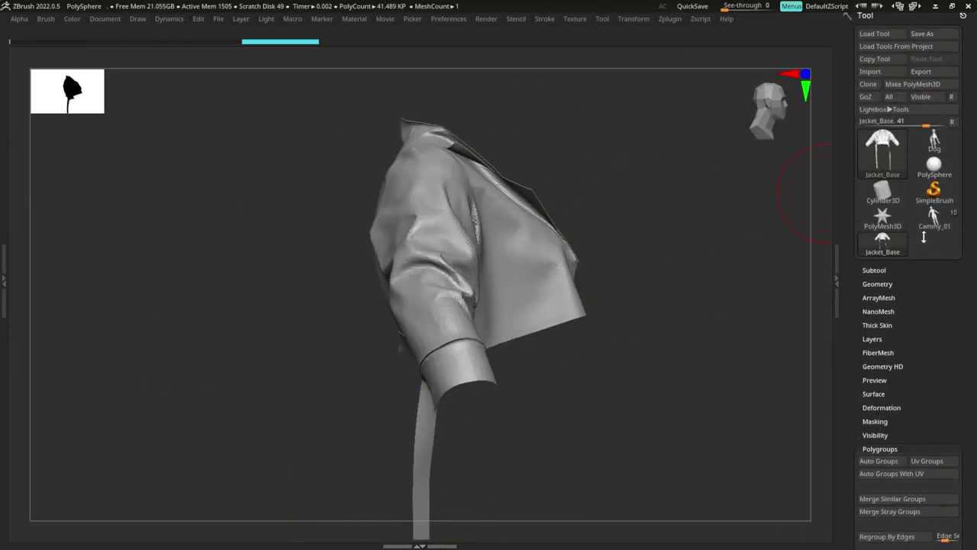
{"action": "left_click", "coordinate": [925, 225]}
{"action": "mouse_move", "coordinate": [818, 258]}
{"action": "left_mouse_down"}
{"action": "mouse_move", "coordinate": [753, 251]}
{"action": "mouse_move", "coordinate": [824, 255]}
{"action": "left_mouse_up"}
{"action": "key", "text": "f"}
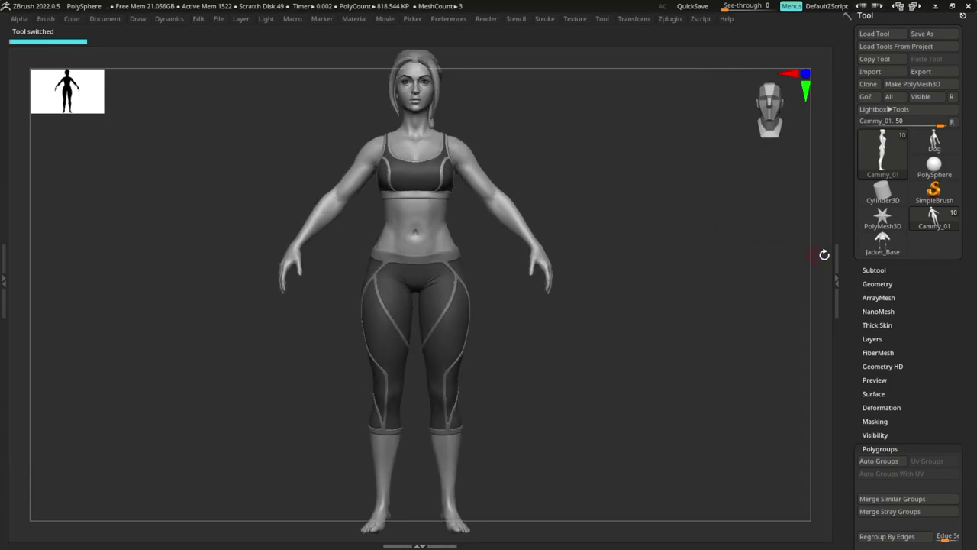
{"action": "left_click", "coordinate": [874, 270]}
{"action": "left_click", "coordinate": [924, 308]}
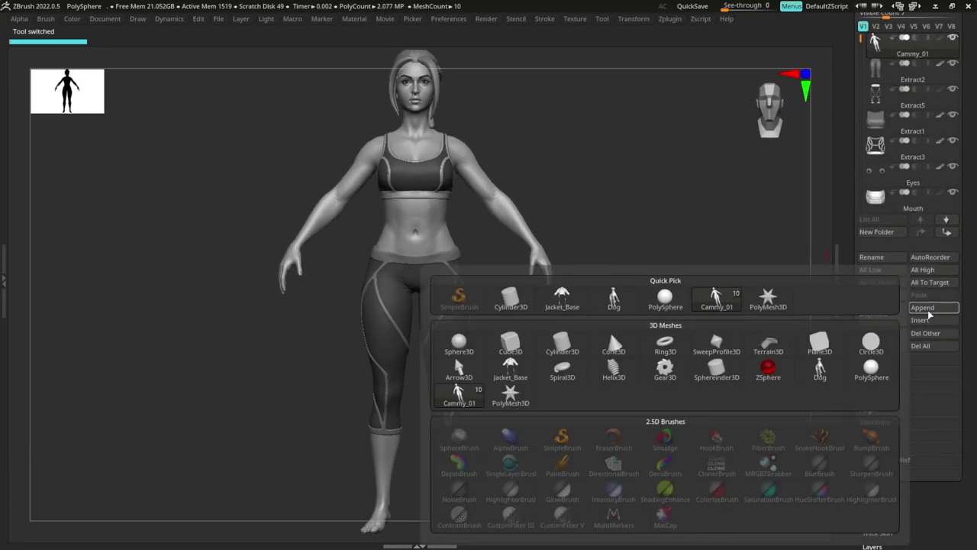
{"action": "left_click", "coordinate": [563, 300]}
Step: Make the appended jacket on the character the active subtool
{"action": "mouse_move", "coordinate": [525, 166]}
{"action": "left_mouse_down", "text": "alt"}
{"action": "mouse_move", "coordinate": [534, 237]}
{"action": "mouse_move", "coordinate": [646, 223]}
{"action": "left_mouse_up", "text": "alt"}
{"action": "left_click", "coordinate": [479, 258], "text": "alt"}
{"action": "key", "text": "s"}
{"action": "mouse_move", "coordinate": [592, 197]}
{"action": "left_mouse_down", "text": "alt"}
{"action": "mouse_move", "coordinate": [654, 247]}
{"action": "mouse_move", "coordinate": [589, 249]}
{"action": "mouse_move", "coordinate": [638, 250]}
{"action": "left_mouse_up", "text": "alt"}
{"action": "left_click_drag", "start_coordinate": [467, 284], "coordinate": [604, 290]}
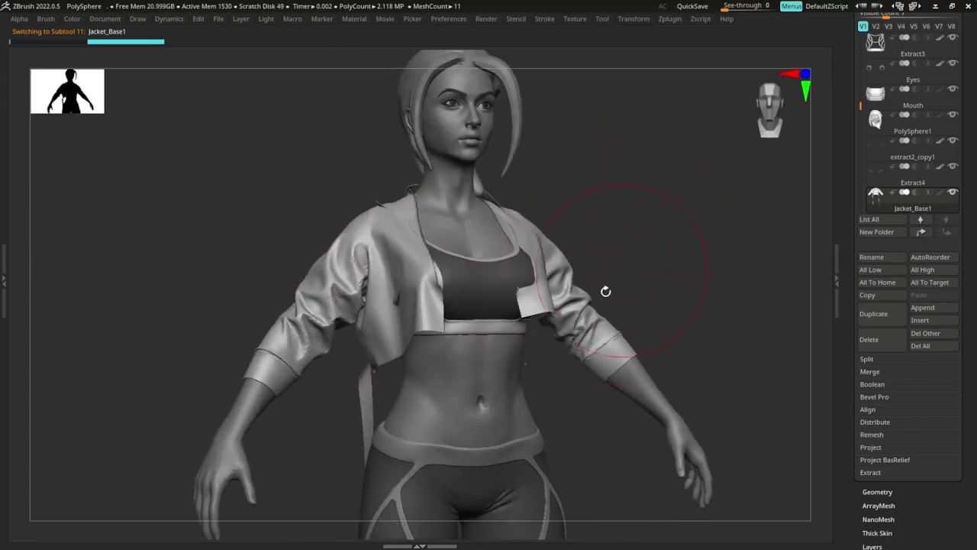
Step: Show the full interface shelves and use a large Move brush to pull the jacket's front panel over the body poking through
{"action": "key", "text": "Tab"}
{"action": "key", "text": "s"}
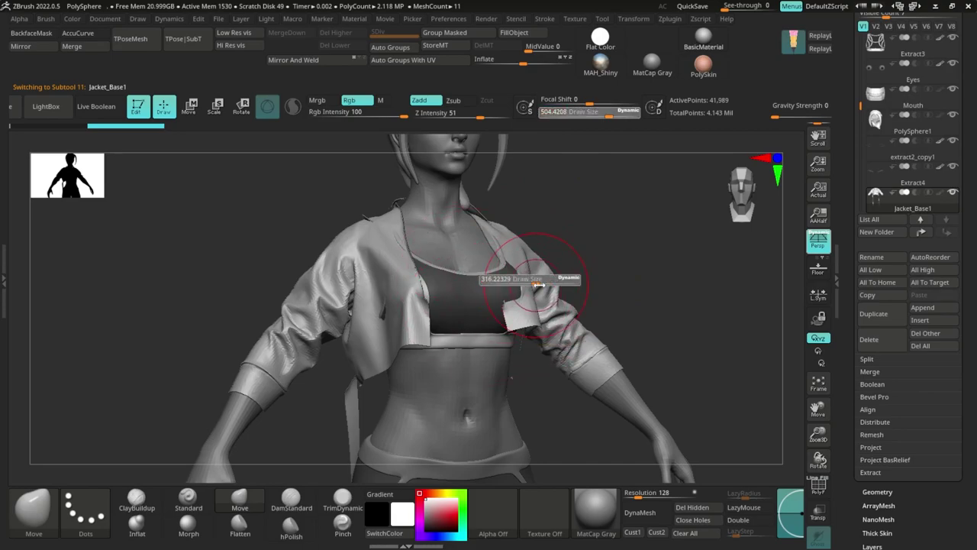
{"action": "left_click_drag", "start_coordinate": [539, 282], "coordinate": [555, 282]}
{"action": "mouse_move", "coordinate": [649, 267]}
{"action": "left_mouse_down"}
{"action": "mouse_move", "coordinate": [589, 265]}
{"action": "mouse_move", "coordinate": [616, 264]}
{"action": "left_mouse_up"}
{"action": "key", "text": "s"}
{"action": "left_click_drag", "start_coordinate": [625, 247], "coordinate": [633, 291], "text": "alt"}
{"action": "mouse_move", "coordinate": [586, 284]}
{"action": "left_mouse_down"}
{"action": "mouse_move", "coordinate": [627, 284]}
{"action": "mouse_move", "coordinate": [417, 278]}
{"action": "left_mouse_up"}
{"action": "left_click_drag", "start_coordinate": [587, 290], "coordinate": [628, 271]}
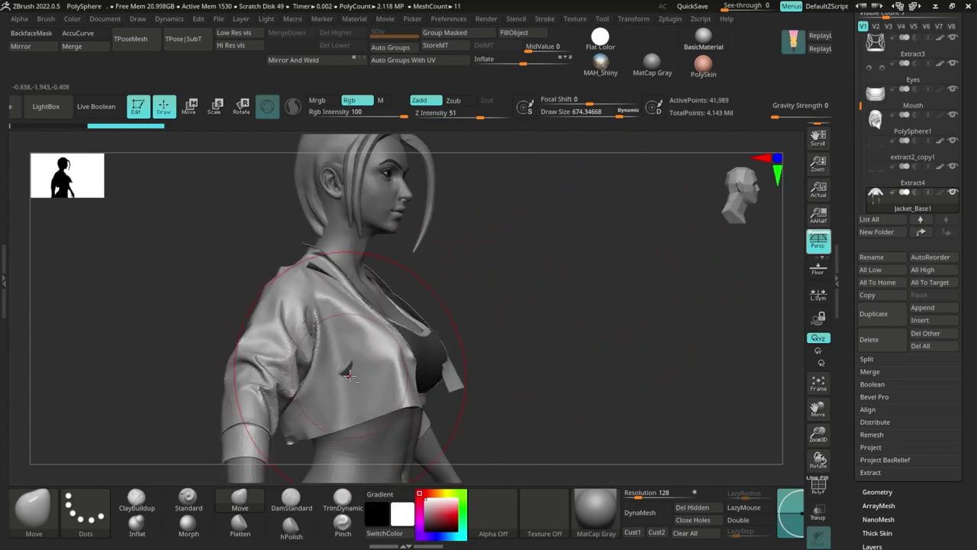
{"action": "left_click_drag", "start_coordinate": [349, 376], "coordinate": [355, 374]}
{"action": "left_click_drag", "start_coordinate": [530, 284], "coordinate": [461, 288], "text": "shift"}
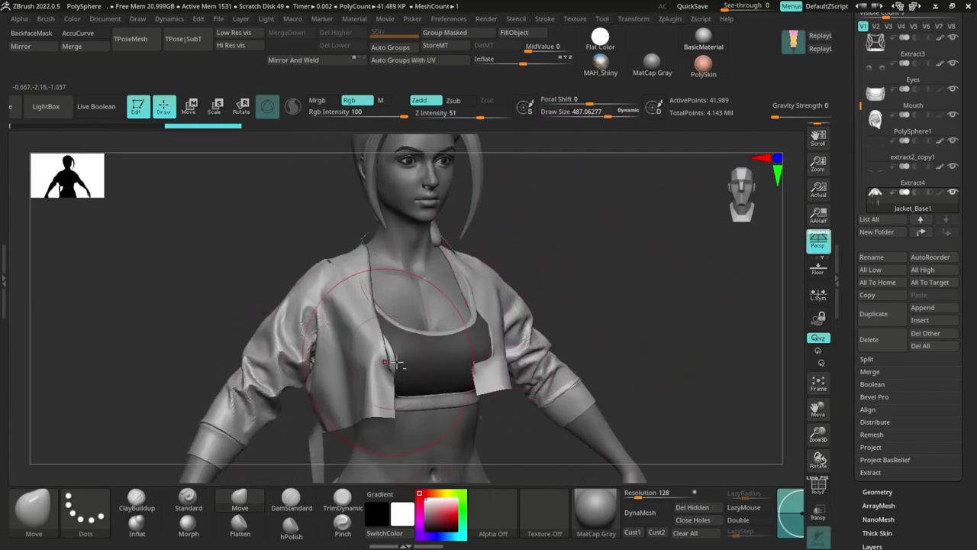
{"action": "left_click_drag", "start_coordinate": [610, 309], "coordinate": [600, 290]}
Step: Enable Double display for the jacket in its display properties so both sides of the cloth are rendered
{"action": "left_click", "coordinate": [599, 284]}
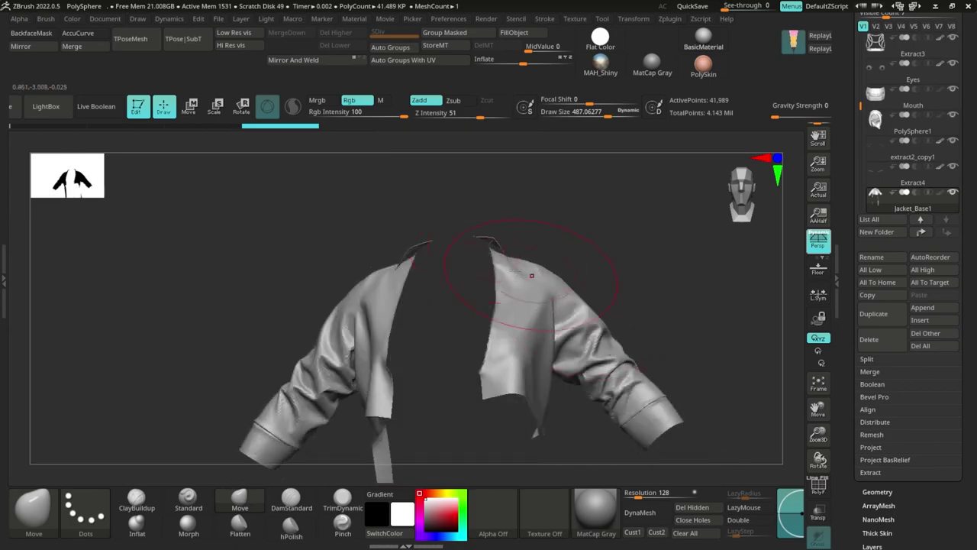
{"action": "left_click_drag", "start_coordinate": [417, 252], "coordinate": [695, 309]}
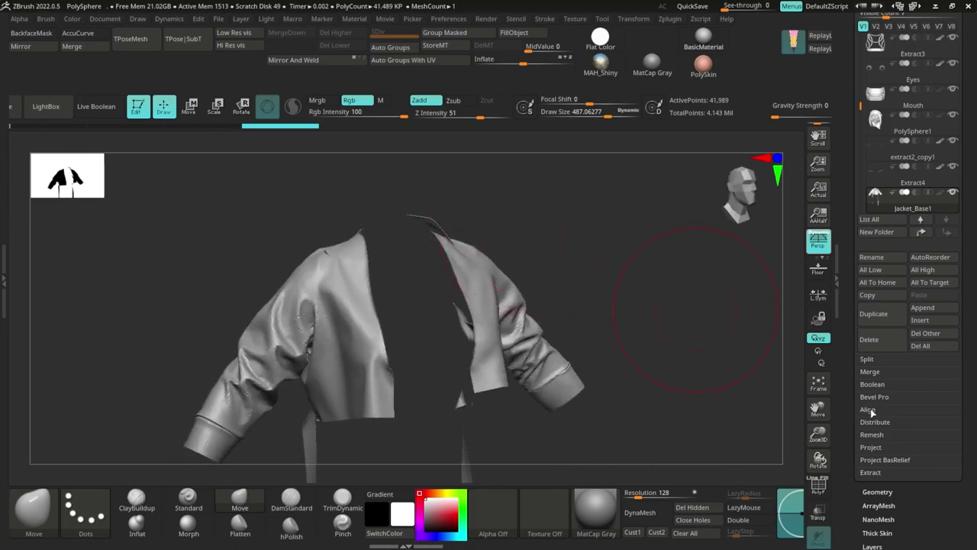
{"action": "scroll", "coordinate": [854, 456], "scroll_direction": "down", "scroll_amount": 5}
{"action": "left_click", "coordinate": [878, 261]}
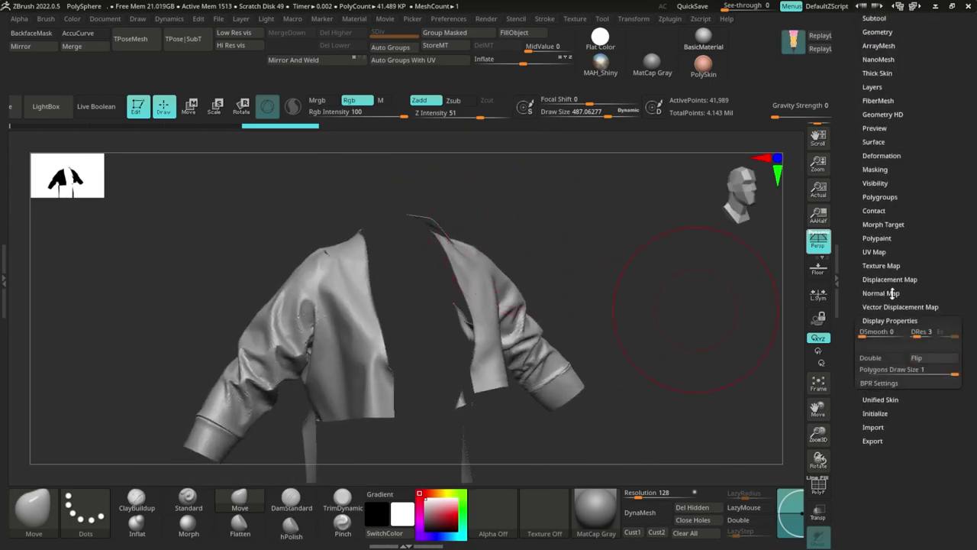
{"action": "left_click", "coordinate": [882, 414]}
{"action": "left_click_drag", "start_coordinate": [621, 303], "coordinate": [640, 249]}
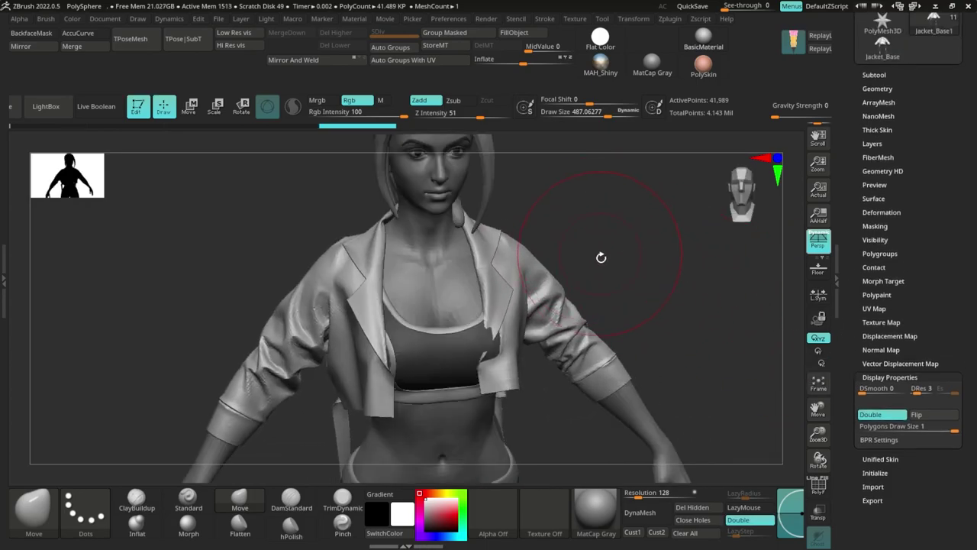
Step: Reshape the jacket's front edge, back collar seam and back panel with the Move brush
{"action": "key", "text": "s"}
{"action": "mouse_move", "coordinate": [493, 361]}
{"action": "left_mouse_down"}
{"action": "mouse_move", "coordinate": [480, 359]}
{"action": "mouse_move", "coordinate": [489, 355]}
{"action": "left_mouse_up"}
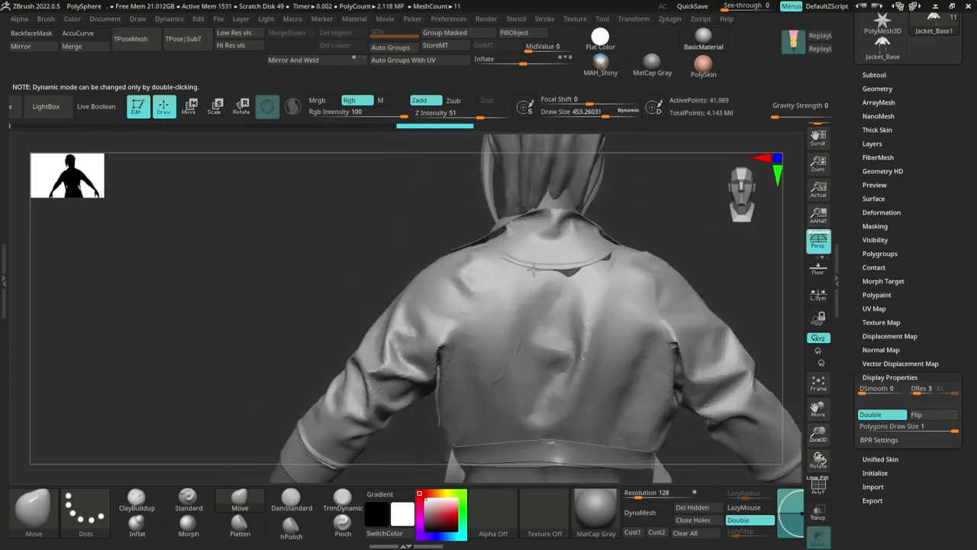
{"action": "left_click_drag", "start_coordinate": [585, 267], "coordinate": [534, 321]}
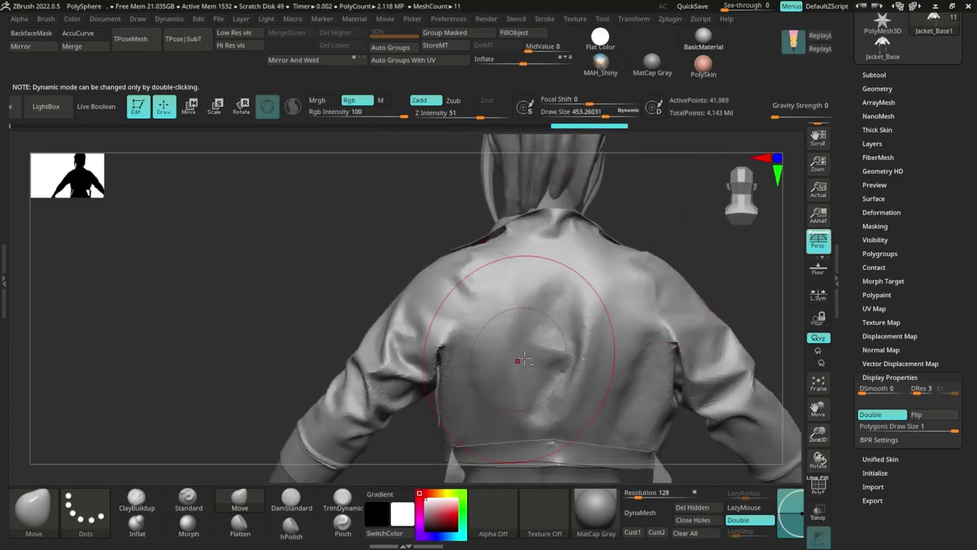
{"action": "left_click_drag", "start_coordinate": [525, 359], "coordinate": [528, 352]}
{"action": "mouse_move", "coordinate": [702, 262]}
{"action": "left_mouse_down", "text": "alt"}
{"action": "mouse_move", "coordinate": [646, 247]}
{"action": "mouse_move", "coordinate": [626, 222]}
{"action": "mouse_move", "coordinate": [640, 187]}
{"action": "left_mouse_up", "text": "alt"}
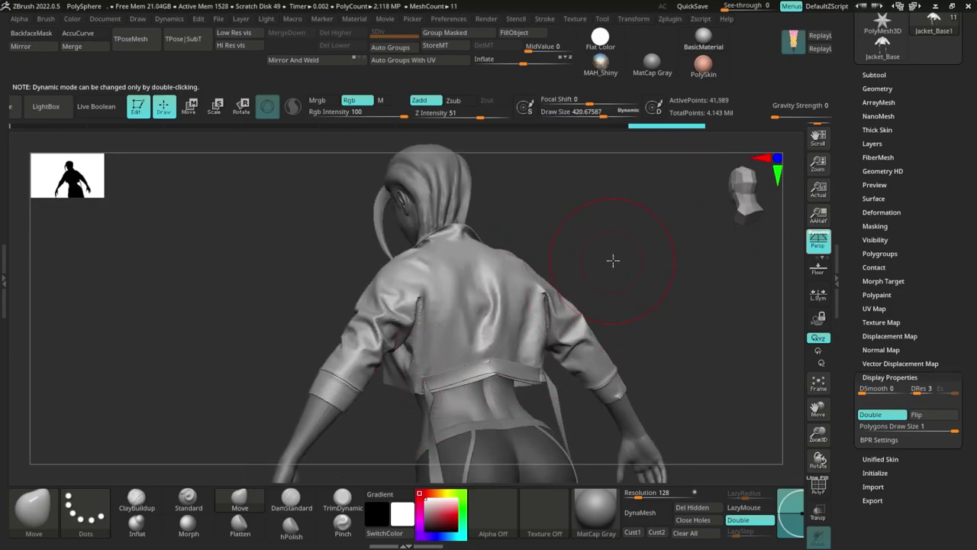
{"action": "mouse_move", "coordinate": [613, 260]}
{"action": "left_mouse_down"}
{"action": "mouse_move", "coordinate": [664, 272]}
{"action": "mouse_move", "coordinate": [639, 349]}
{"action": "mouse_move", "coordinate": [625, 254]}
{"action": "left_mouse_up"}
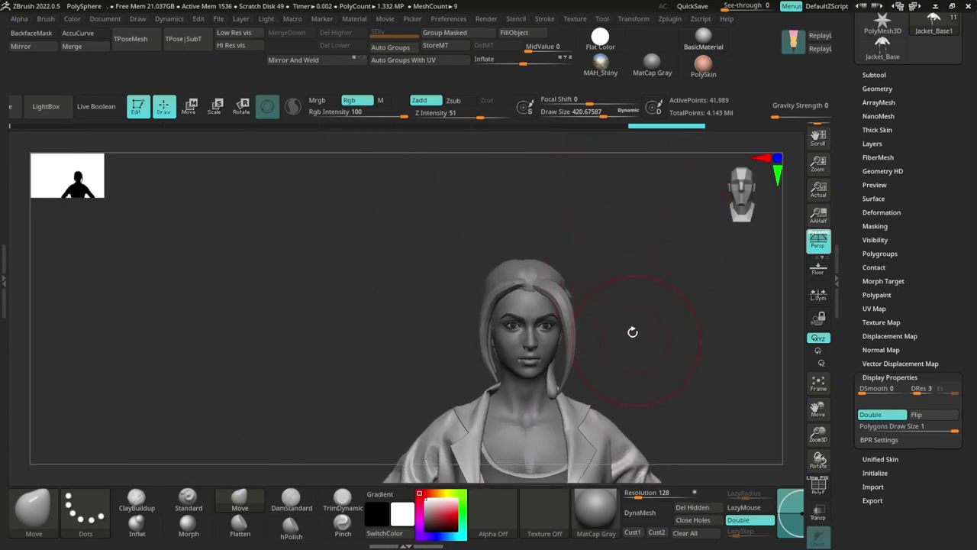
Step: Reduce the Move brush size and adjust the fit of the jacket's sleeve cuff around the forearm
{"action": "key", "text": "s"}
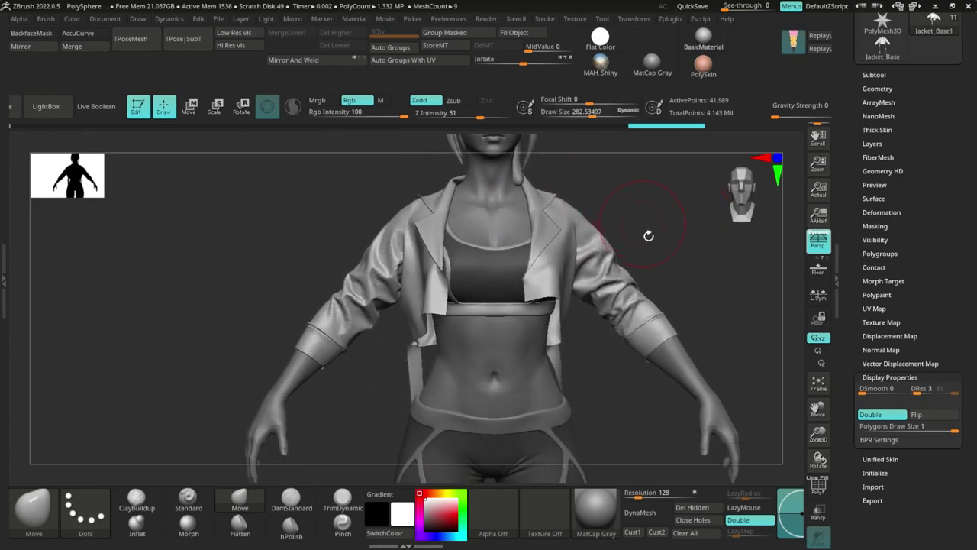
{"action": "key", "text": "s"}
{"action": "mouse_move", "coordinate": [682, 268]}
{"action": "left_mouse_down"}
{"action": "mouse_move", "coordinate": [618, 267]}
{"action": "mouse_move", "coordinate": [680, 305]}
{"action": "left_mouse_up"}
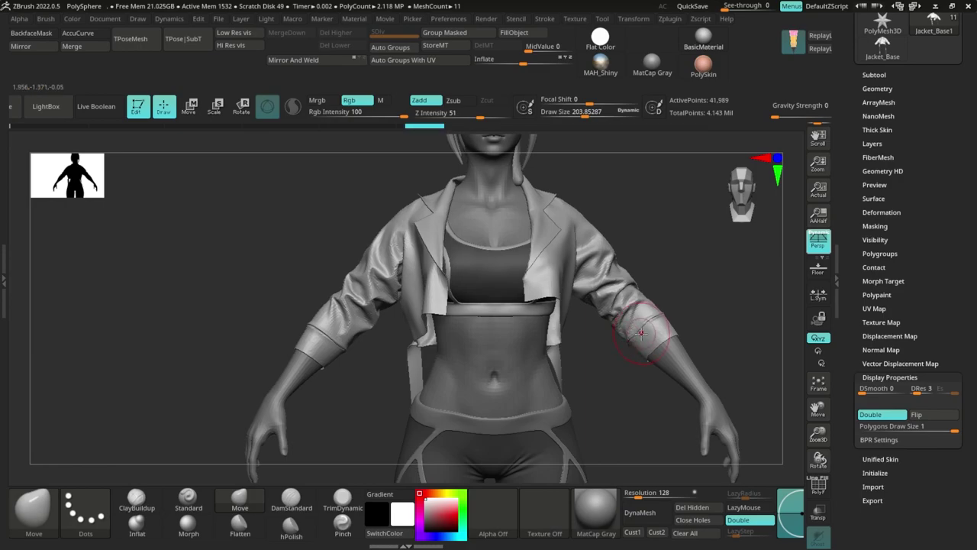
{"action": "key", "text": "s"}
{"action": "left_click_drag", "start_coordinate": [650, 333], "coordinate": [641, 334]}
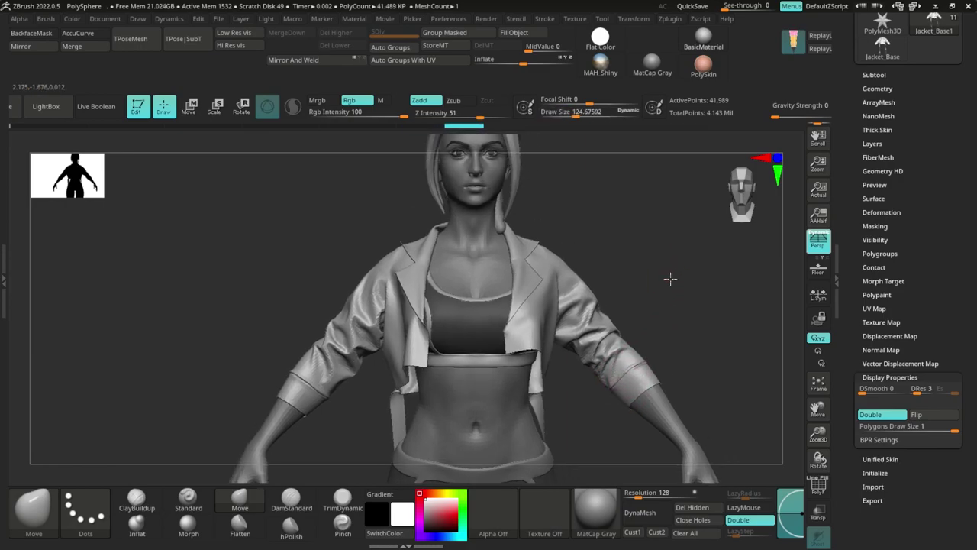
Step: Examine the jacket's fit around the sleeves, back and waist from several angles
{"action": "mouse_move", "coordinate": [670, 277]}
{"action": "left_mouse_down"}
{"action": "mouse_move", "coordinate": [677, 284]}
{"action": "mouse_move", "coordinate": [655, 294]}
{"action": "mouse_move", "coordinate": [560, 290]}
{"action": "mouse_move", "coordinate": [627, 294]}
{"action": "left_mouse_up"}
{"action": "key", "text": "s"}
{"action": "mouse_move", "coordinate": [718, 290]}
{"action": "left_mouse_down", "text": "alt"}
{"action": "mouse_move", "coordinate": [607, 269]}
{"action": "mouse_move", "coordinate": [584, 294]}
{"action": "mouse_move", "coordinate": [605, 295]}
{"action": "left_mouse_up", "text": "alt"}
{"action": "key", "text": "s"}
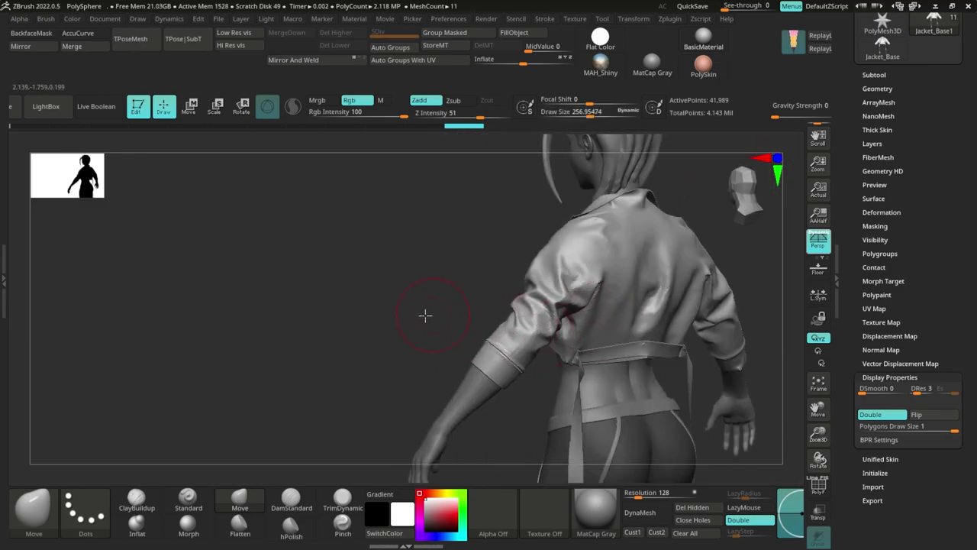
{"action": "left_click_drag", "start_coordinate": [425, 316], "coordinate": [345, 318], "text": "alt"}
{"action": "key", "text": "s"}
{"action": "left_click_drag", "start_coordinate": [344, 319], "coordinate": [357, 319]}
{"action": "left_click_drag", "start_coordinate": [674, 268], "coordinate": [717, 392]}
{"action": "mouse_move", "coordinate": [758, 322]}
{"action": "left_mouse_down", "text": "alt"}
{"action": "mouse_move", "coordinate": [598, 268]}
{"action": "mouse_move", "coordinate": [570, 299]}
{"action": "left_mouse_up", "text": "alt"}
Step: Hide the polygroups of the jacket's waist belt and hanging straps, leaving only the body, collar and sleeves
{"action": "key", "text": "s"}
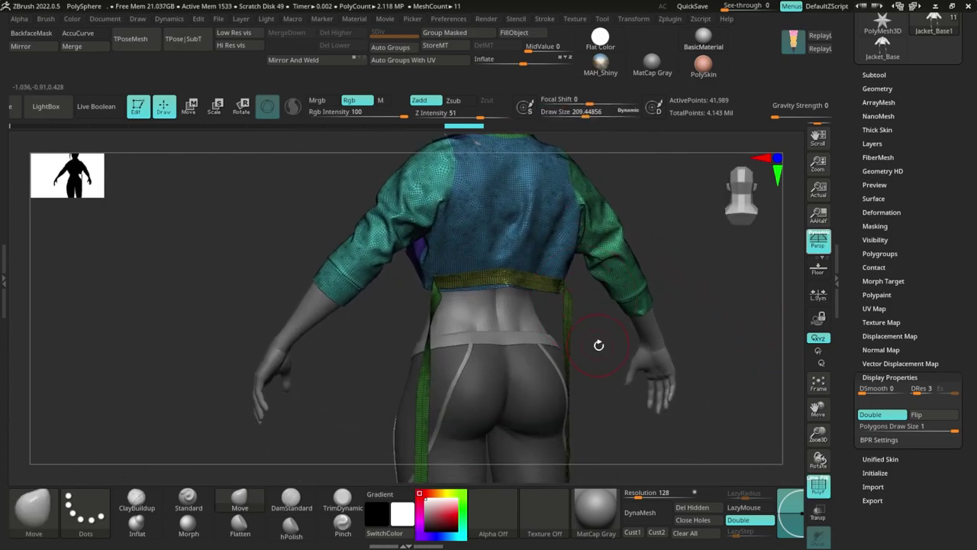
{"action": "mouse_move", "coordinate": [598, 344]}
{"action": "left_mouse_down"}
{"action": "mouse_move", "coordinate": [565, 349]}
{"action": "mouse_move", "coordinate": [623, 303]}
{"action": "mouse_move", "coordinate": [578, 297]}
{"action": "mouse_move", "coordinate": [509, 317]}
{"action": "left_mouse_up"}
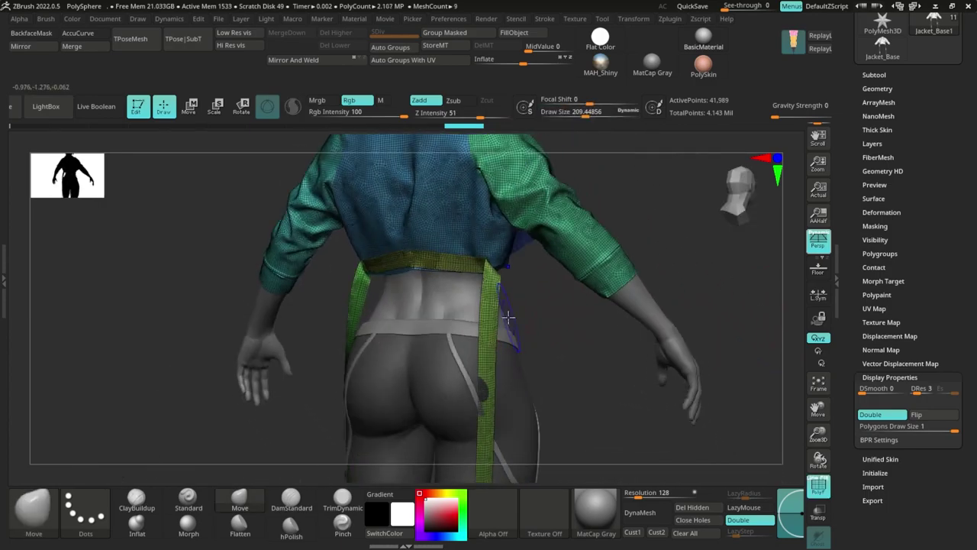
{"action": "left_click", "coordinate": [488, 281], "text": "ctrl+shift"}
{"action": "left_click", "coordinate": [487, 274], "text": "ctrl+shift"}
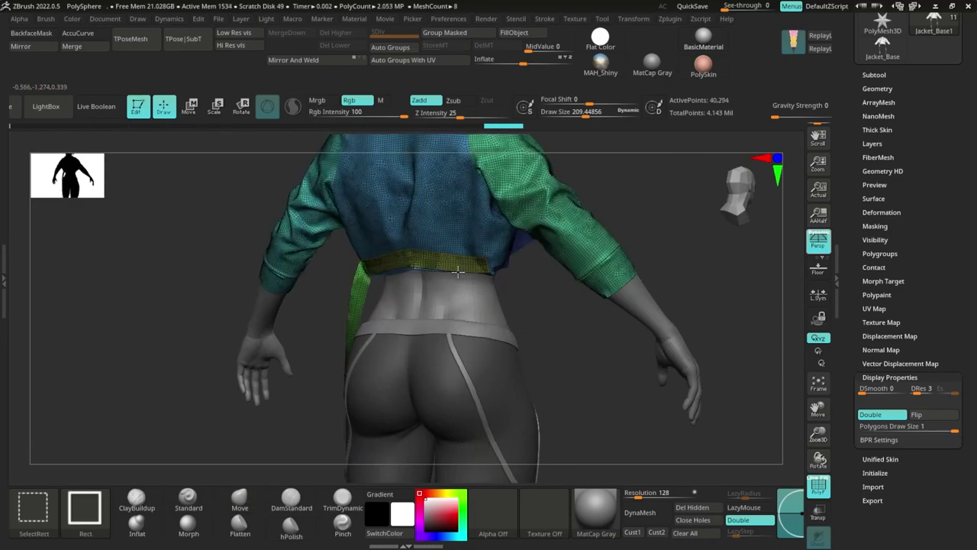
{"action": "left_click_drag", "start_coordinate": [342, 333], "coordinate": [427, 319], "text": "alt"}
{"action": "mouse_move", "coordinate": [551, 229]}
{"action": "left_mouse_down", "text": "alt"}
{"action": "mouse_move", "coordinate": [557, 301]}
{"action": "mouse_move", "coordinate": [550, 275]}
{"action": "left_mouse_up", "text": "alt"}
{"action": "key", "text": "s"}
{"action": "left_click_drag", "start_coordinate": [551, 275], "coordinate": [545, 275]}
{"action": "left_click_drag", "start_coordinate": [610, 256], "coordinate": [576, 252]}
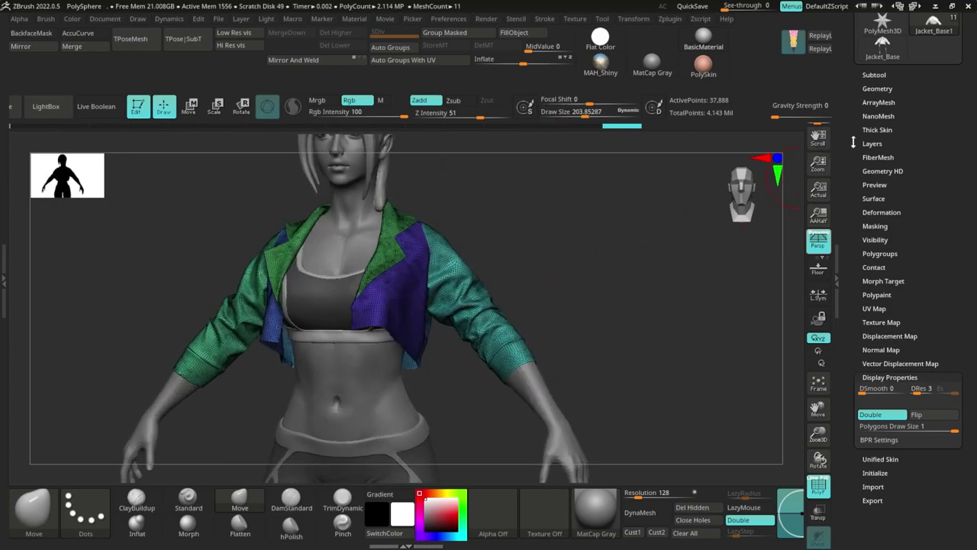
Step: Split the hidden waist belt and hanging straps off the jacket into their own subtool
{"action": "left_click", "coordinate": [874, 75]}
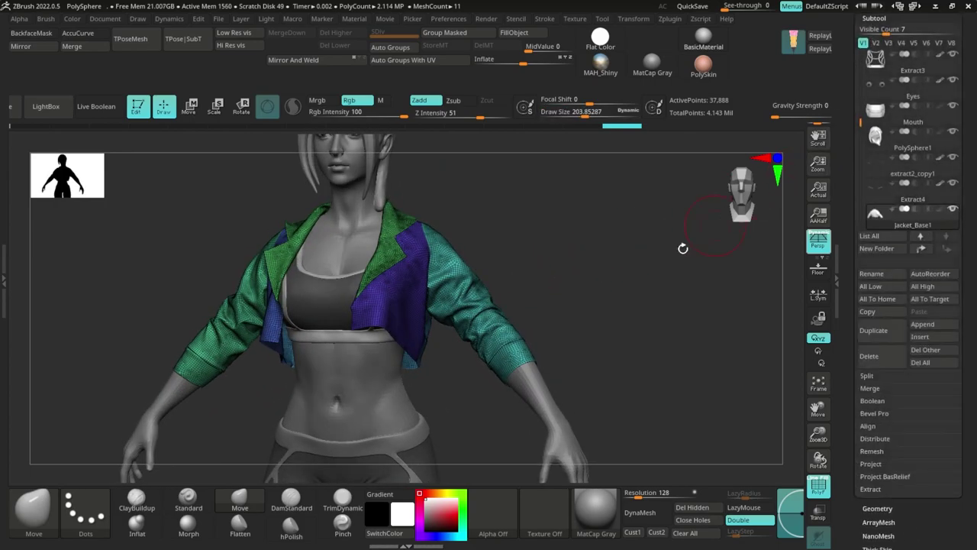
{"action": "left_click", "coordinate": [937, 327]}
{"action": "left_click_drag", "start_coordinate": [691, 295], "coordinate": [475, 330]}
{"action": "left_click_drag", "start_coordinate": [518, 303], "coordinate": [672, 299]}
{"action": "key", "text": "ctrl+shift"}
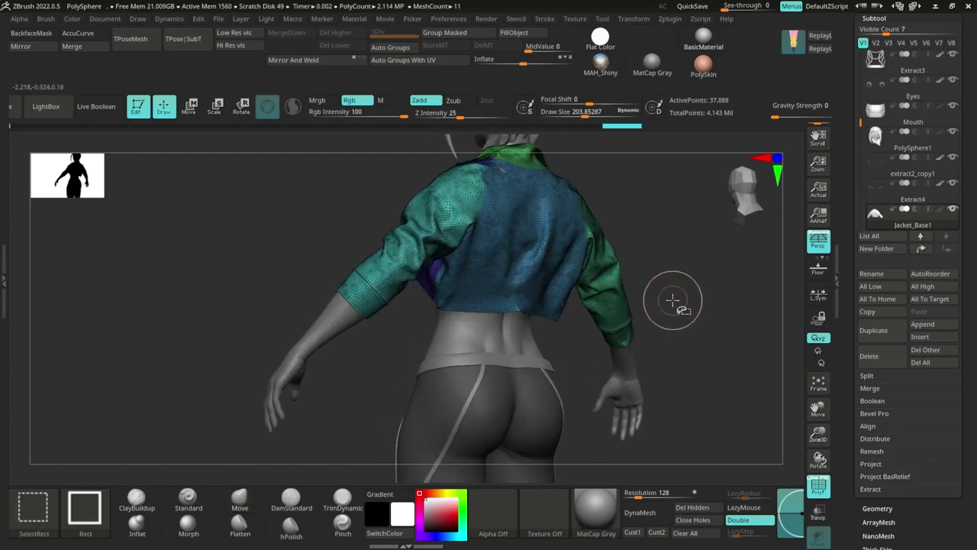
{"action": "left_click_drag", "start_coordinate": [701, 328], "coordinate": [770, 310]}
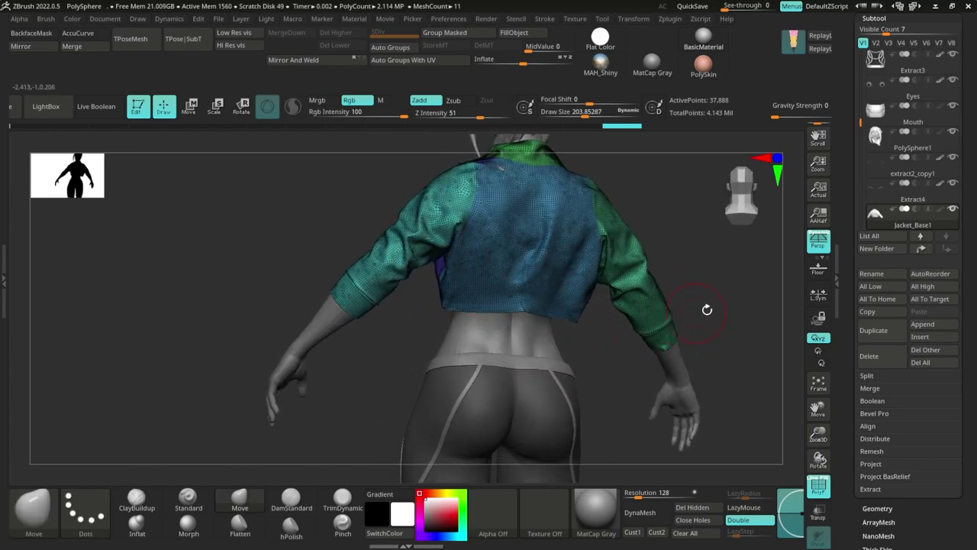
{"action": "left_click", "coordinate": [868, 376]}
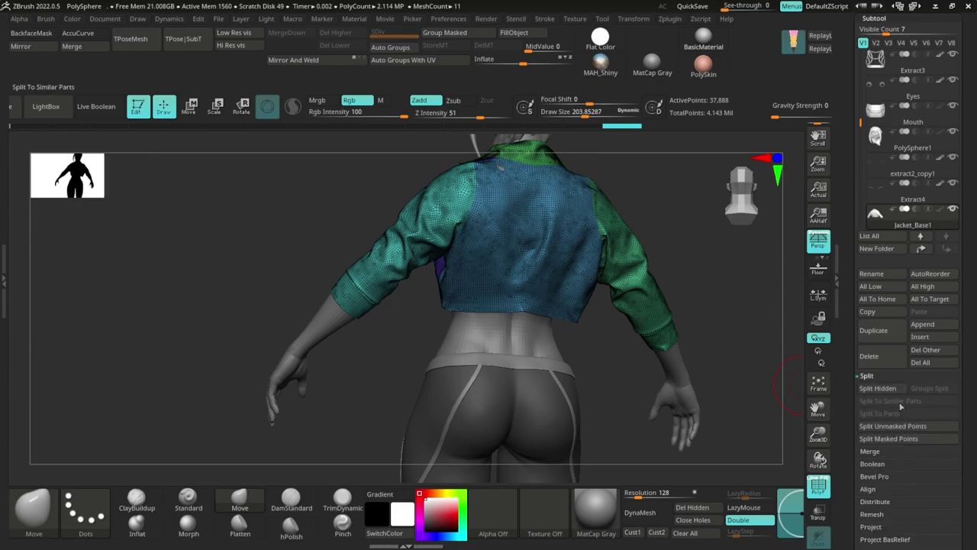
{"action": "left_click", "coordinate": [889, 389]}
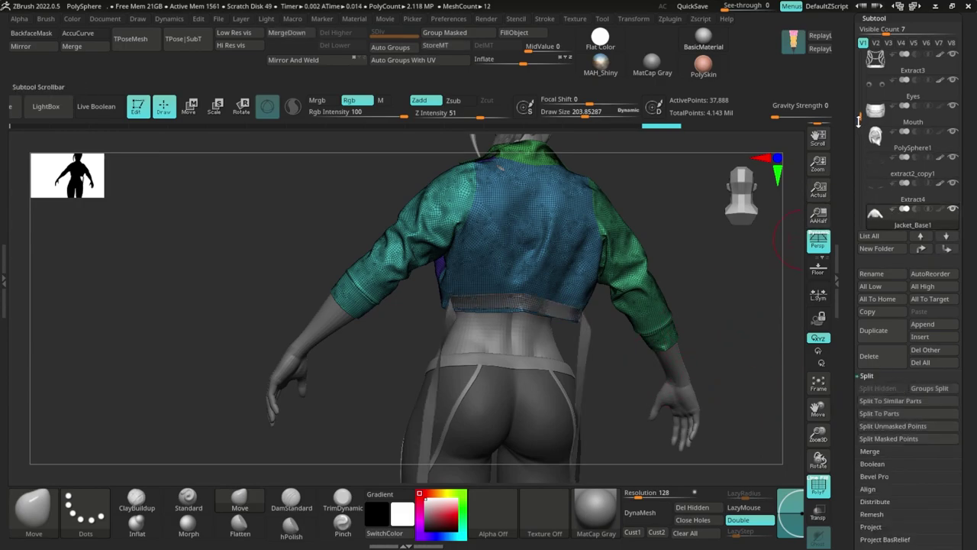
Step: Check the split-off belt and straps subtool, reselect the jacket body and show its polygroup wireframe
{"action": "left_click_drag", "start_coordinate": [859, 121], "coordinate": [883, 206]}
{"action": "key", "text": "shift+f"}
{"action": "left_click", "coordinate": [877, 193]}
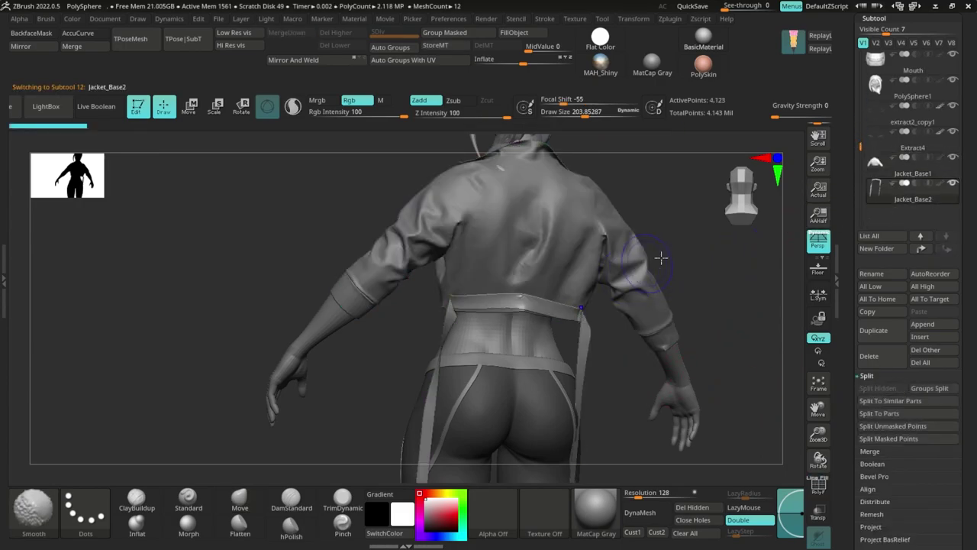
{"action": "left_click", "coordinate": [644, 251], "text": "alt"}
{"action": "left_click_drag", "start_coordinate": [653, 252], "coordinate": [698, 251]}
{"action": "key", "text": "shift+f"}
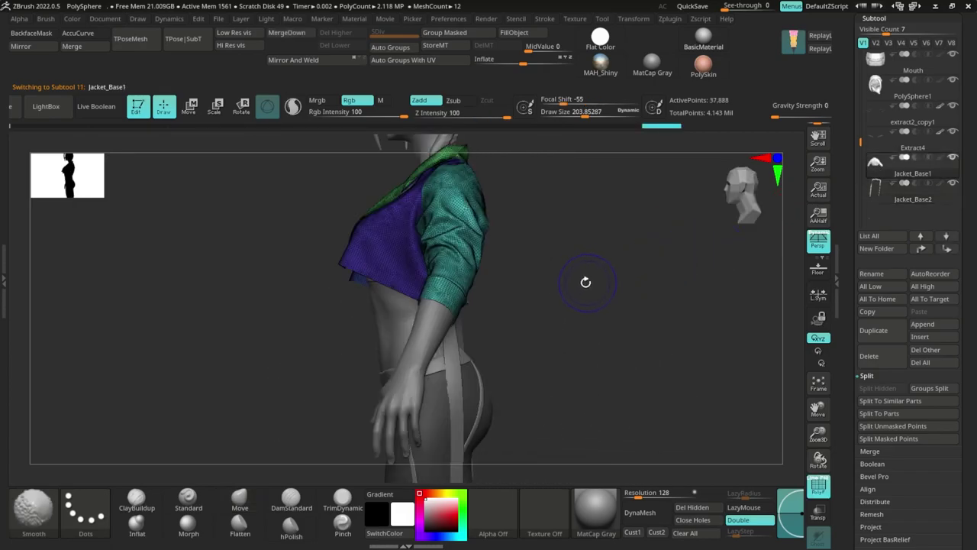
Step: Isolate the jacket body subtool and inspect its surface and polygroups from the front
{"action": "key", "text": "shift+f"}
{"action": "mouse_move", "coordinate": [552, 262]}
{"action": "left_mouse_down"}
{"action": "mouse_move", "coordinate": [611, 250]}
{"action": "mouse_move", "coordinate": [576, 227]}
{"action": "mouse_move", "coordinate": [646, 267]}
{"action": "mouse_move", "coordinate": [631, 252]}
{"action": "left_mouse_up"}
{"action": "key", "text": "shift+f"}
{"action": "key", "text": "alt+s"}
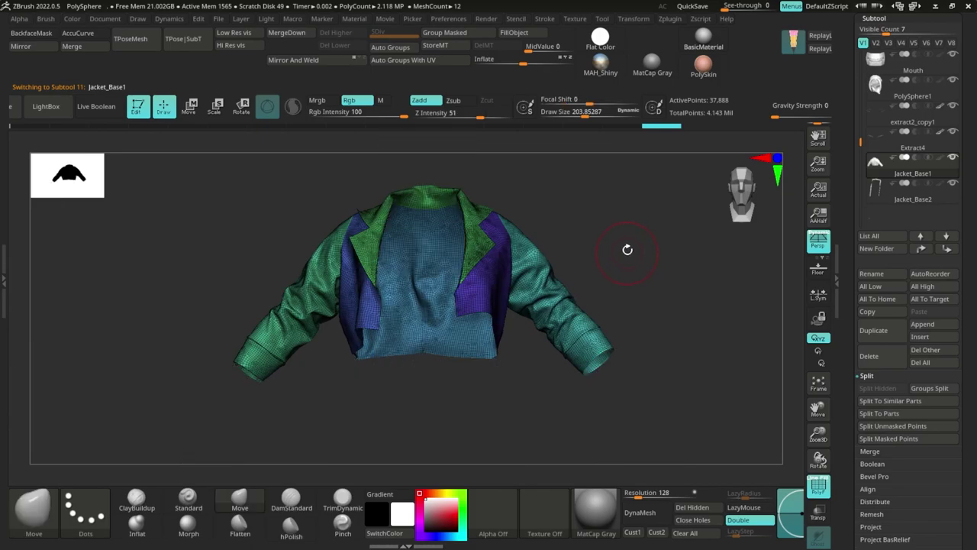
{"action": "right_click_drag", "start_coordinate": [627, 248], "coordinate": [667, 255], "text": "ctrl"}
{"action": "key", "text": "shift+f"}
{"action": "left_click_drag", "start_coordinate": [693, 267], "coordinate": [718, 330], "text": "alt"}
{"action": "right_click_drag", "start_coordinate": [719, 330], "coordinate": [692, 299], "text": "ctrl"}
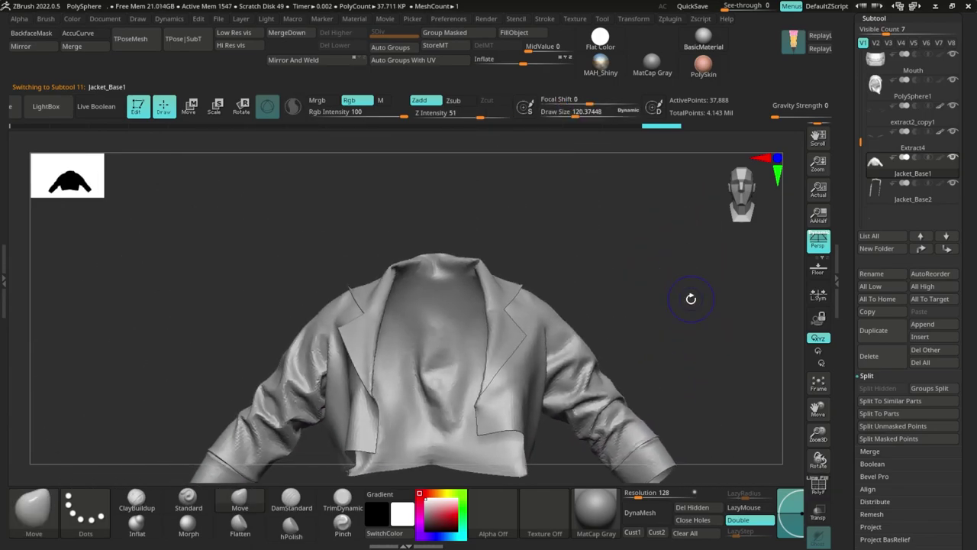
{"action": "key", "text": "shift+f"}
{"action": "left_click_drag", "start_coordinate": [746, 393], "coordinate": [749, 301], "text": "alt"}
Step: Turn off double-sided display for the jacket and hide its polygroup wireframe
{"action": "left_click_drag", "start_coordinate": [851, 371], "coordinate": [861, 275]}
{"action": "scroll", "coordinate": [878, 279], "scroll_direction": "down", "scroll_amount": 5}
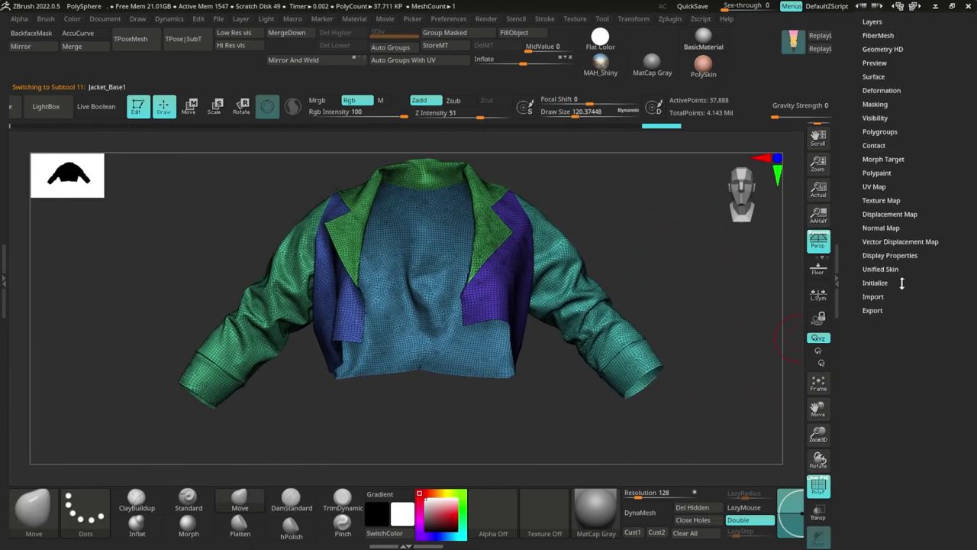
{"action": "left_click", "coordinate": [891, 256]}
{"action": "left_click", "coordinate": [882, 354]}
{"action": "left_click_drag", "start_coordinate": [760, 329], "coordinate": [752, 288]}
{"action": "key", "text": "shift+f"}
Step: Configure the jacket's Panel Loops with polish 0, bevel 0 and elevation -100
{"action": "left_click_drag", "start_coordinate": [857, 257], "coordinate": [856, 331]}
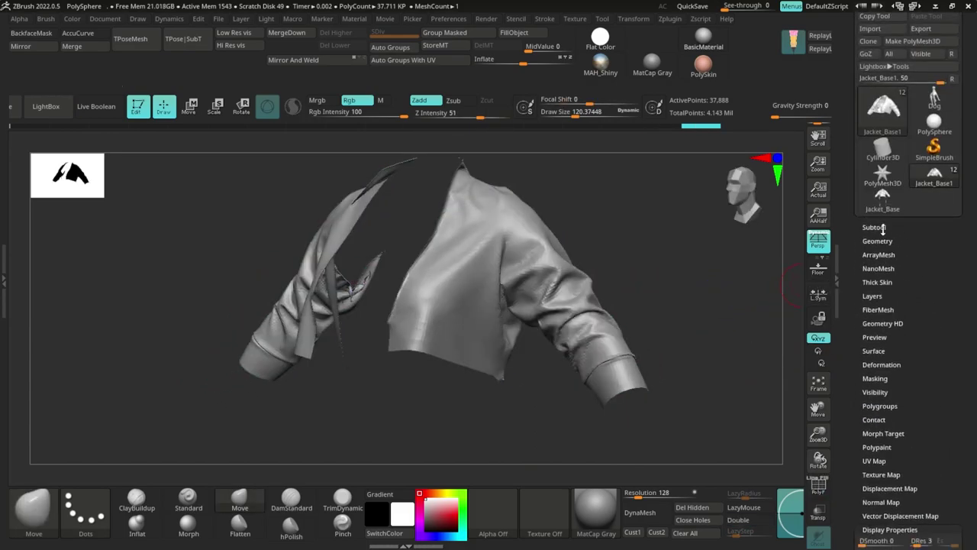
{"action": "left_click", "coordinate": [876, 229]}
{"action": "mouse_move", "coordinate": [742, 312]}
{"action": "left_mouse_down"}
{"action": "mouse_move", "coordinate": [741, 297]}
{"action": "mouse_move", "coordinate": [723, 313]}
{"action": "mouse_move", "coordinate": [665, 323]}
{"action": "mouse_move", "coordinate": [743, 338]}
{"action": "left_mouse_up"}
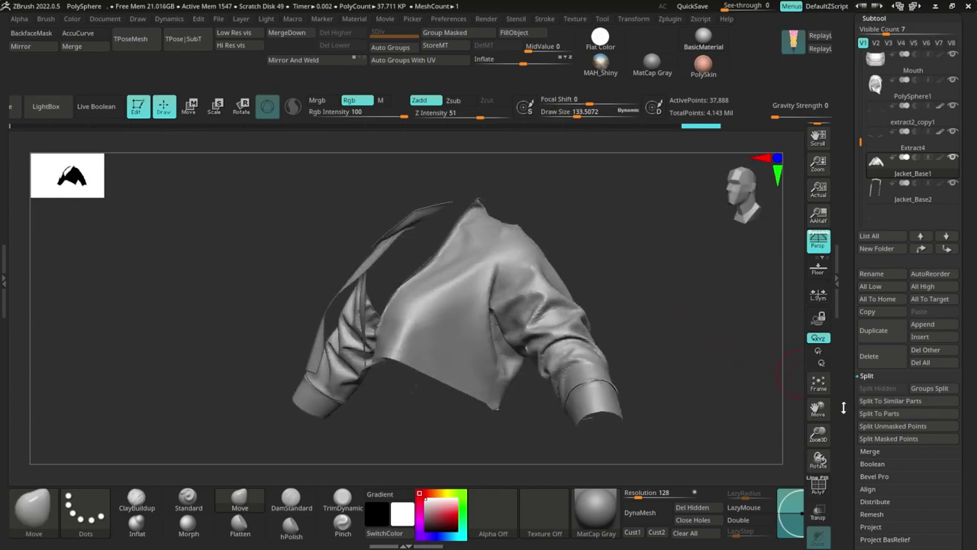
{"action": "scroll", "coordinate": [874, 330], "scroll_direction": "down", "scroll_amount": 5}
{"action": "left_click", "coordinate": [885, 232]}
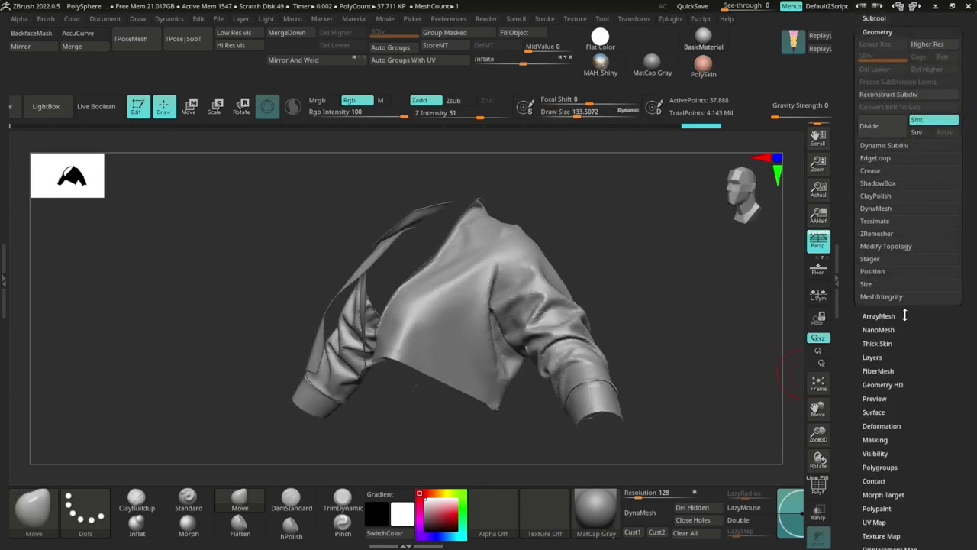
{"action": "left_click", "coordinate": [888, 245]}
{"action": "left_click", "coordinate": [885, 159]}
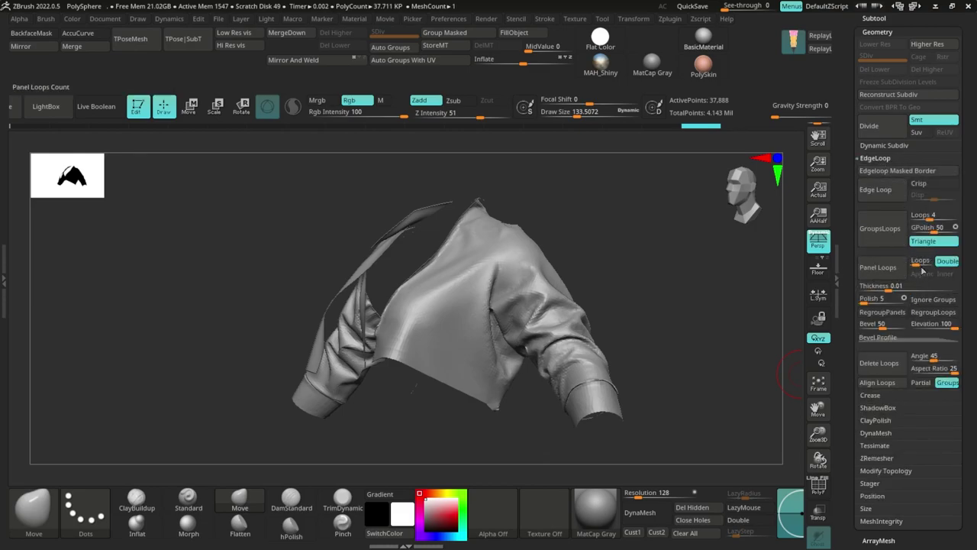
{"action": "mouse_move", "coordinate": [611, 306]}
{"action": "left_mouse_down"}
{"action": "mouse_move", "coordinate": [626, 298]}
{"action": "mouse_move", "coordinate": [624, 329]}
{"action": "left_mouse_up"}
{"action": "left_click_drag", "start_coordinate": [682, 328], "coordinate": [618, 375]}
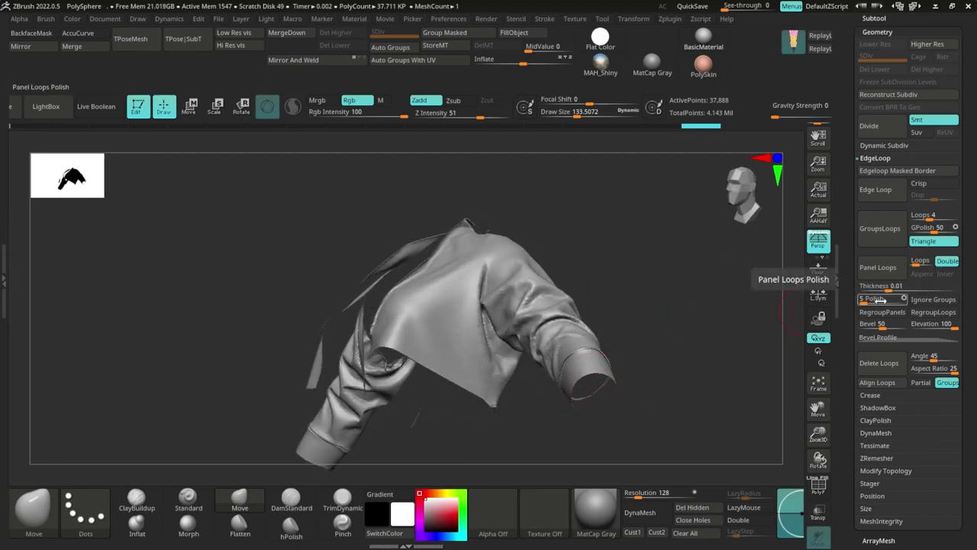
{"action": "left_click_drag", "start_coordinate": [869, 300], "coordinate": [860, 301]}
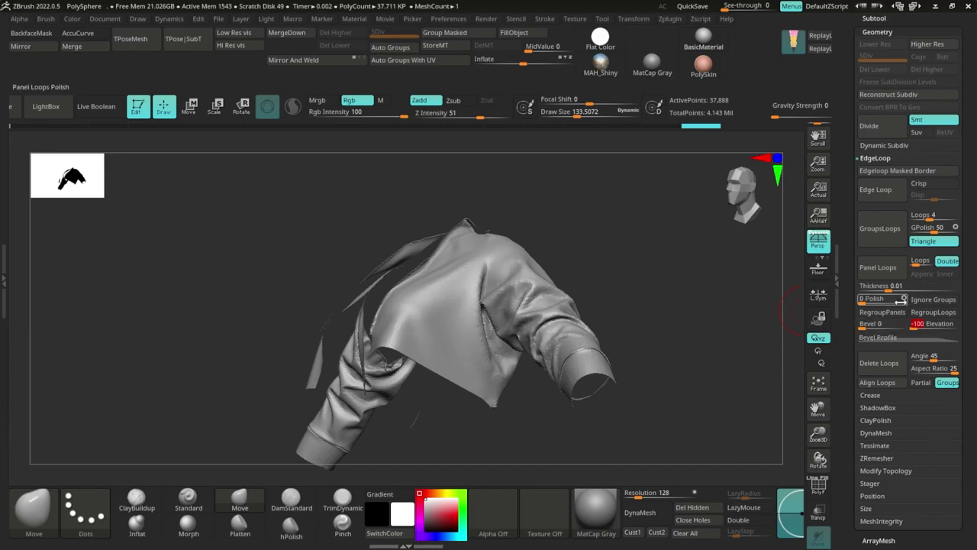
Step: Try thickening the jacket with Panel Loops at a thickness of 0.01 and check the hem and sleeve cuff
{"action": "left_click_drag", "start_coordinate": [745, 320], "coordinate": [718, 293]}
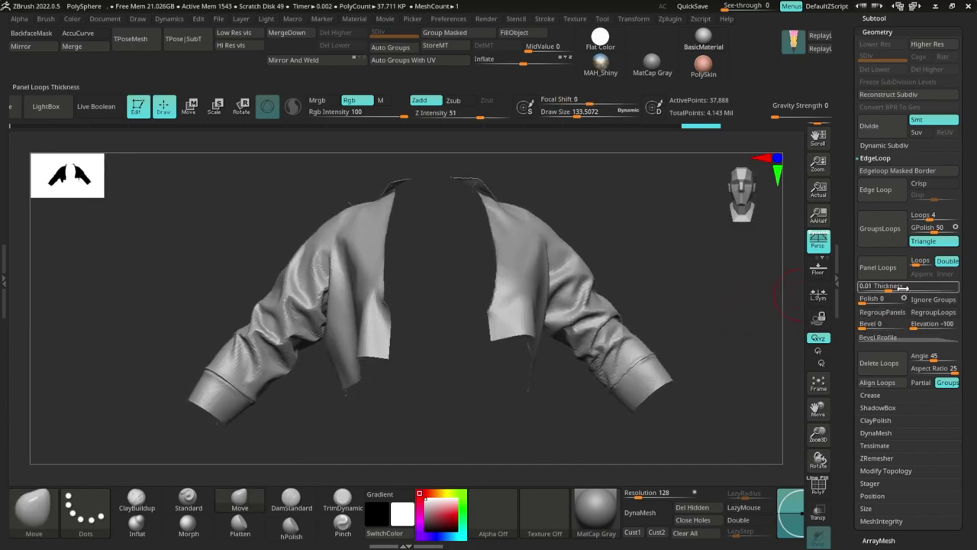
{"action": "left_click", "coordinate": [878, 271]}
{"action": "mouse_move", "coordinate": [652, 279]}
{"action": "left_mouse_down"}
{"action": "mouse_move", "coordinate": [674, 277]}
{"action": "mouse_move", "coordinate": [532, 463]}
{"action": "mouse_move", "coordinate": [639, 300]}
{"action": "mouse_move", "coordinate": [657, 359]}
{"action": "mouse_move", "coordinate": [635, 408]}
{"action": "left_mouse_up"}
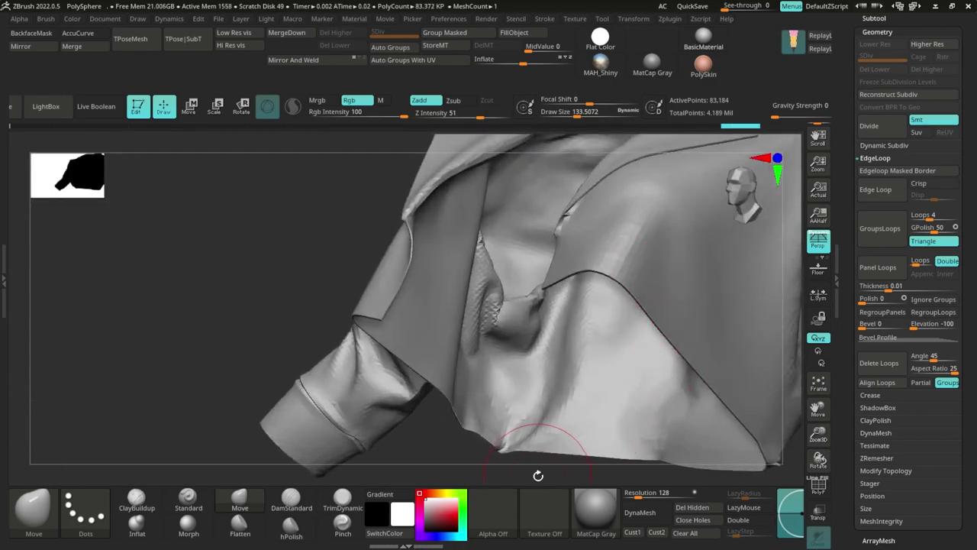
{"action": "left_click_drag", "start_coordinate": [538, 475], "coordinate": [492, 376]}
{"action": "mouse_move", "coordinate": [655, 332]}
{"action": "left_mouse_down", "text": "alt"}
{"action": "mouse_move", "coordinate": [763, 334]}
{"action": "mouse_move", "coordinate": [707, 353]}
{"action": "mouse_move", "coordinate": [683, 343]}
{"action": "mouse_move", "coordinate": [623, 359]}
{"action": "left_mouse_up", "text": "alt"}
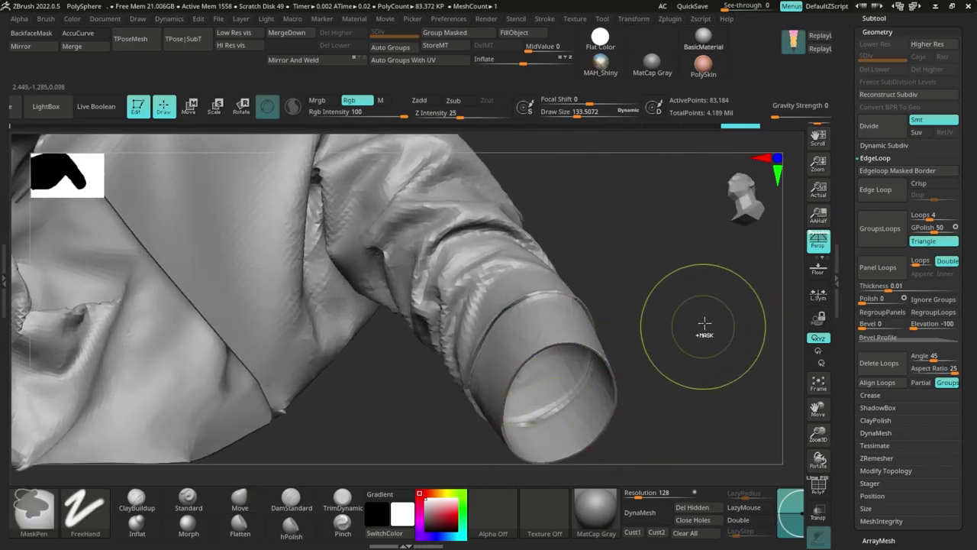
{"action": "left_click", "coordinate": [602, 387], "text": "ctrl+shift"}
Step: Try Panel Loops on the jacket at a thickness of 0.03784, inspect the cuff opening and undo it
{"action": "left_click_drag", "start_coordinate": [687, 322], "coordinate": [795, 310]}
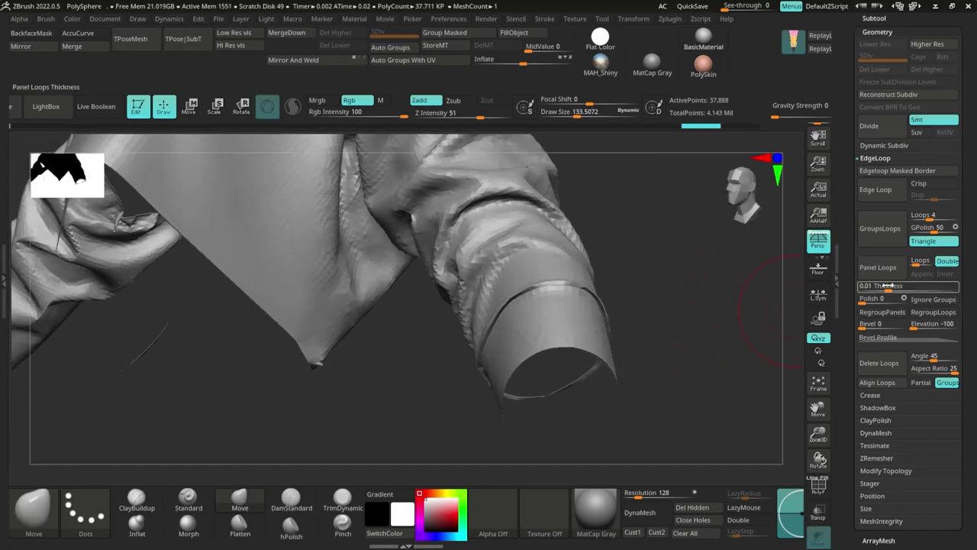
{"action": "left_click", "coordinate": [694, 329], "text": "ctrl+shift"}
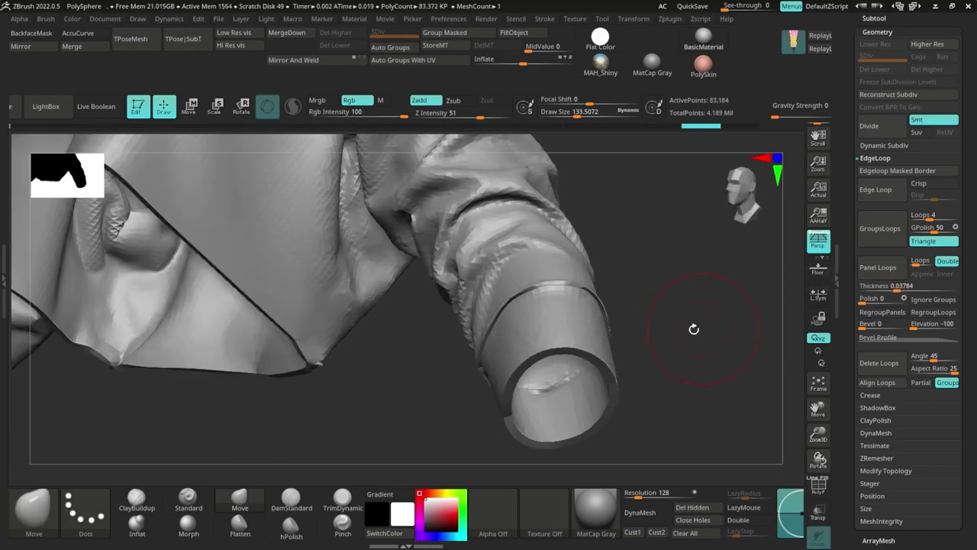
{"action": "left_click_drag", "start_coordinate": [694, 329], "coordinate": [599, 321], "text": "alt"}
{"action": "left_click", "coordinate": [510, 413]}
{"action": "left_click_drag", "start_coordinate": [536, 428], "coordinate": [553, 362], "text": "alt"}
{"action": "left_click_drag", "start_coordinate": [672, 330], "coordinate": [702, 306]}
{"action": "key", "text": "ctrl+z"}
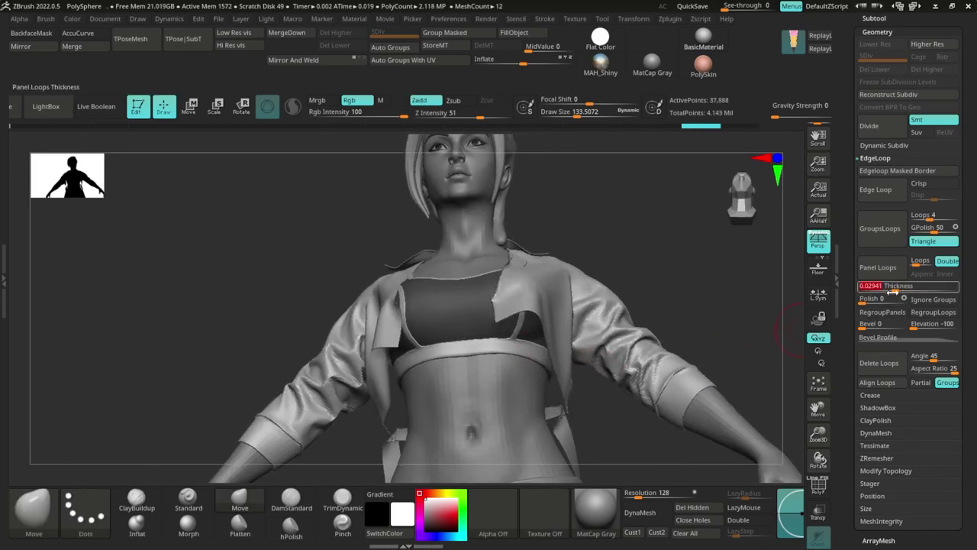
Step: Thicken the jacket using Panel Loops with a thickness of 0.025
{"action": "left_click_drag", "start_coordinate": [892, 291], "coordinate": [884, 287]}
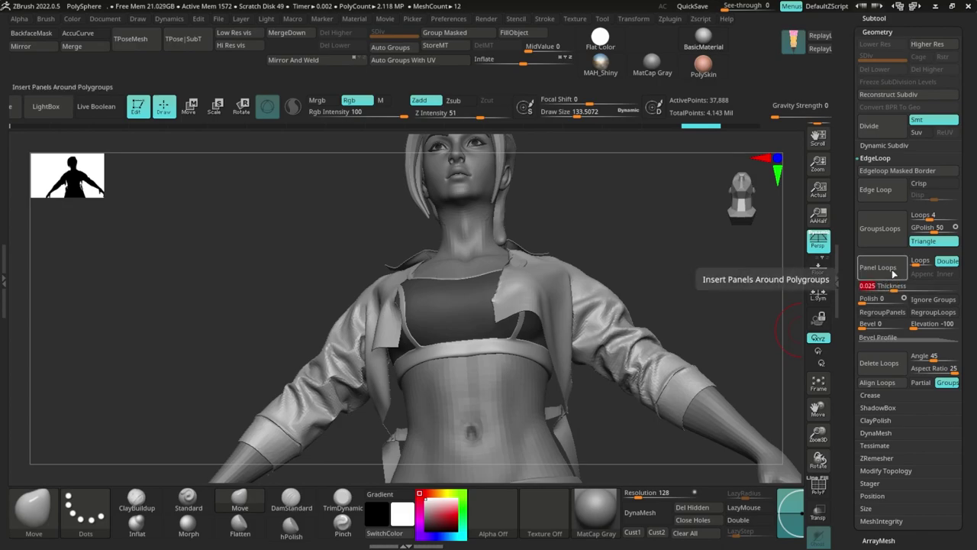
{"action": "left_click", "coordinate": [894, 272]}
{"action": "left_click_drag", "start_coordinate": [694, 299], "coordinate": [680, 285]}
{"action": "key", "text": "alt+s"}
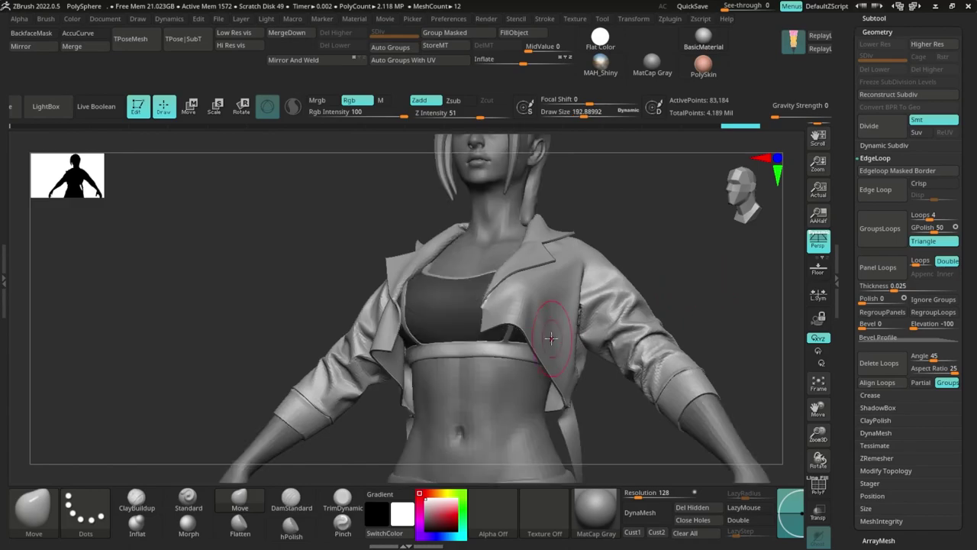
Step: Reshape the thickened jacket's front panels and lower edges around the torso with the Move brush
{"action": "left_click_drag", "start_coordinate": [556, 370], "coordinate": [554, 387], "text": "shift"}
{"action": "left_click_drag", "start_coordinate": [672, 298], "coordinate": [706, 267]}
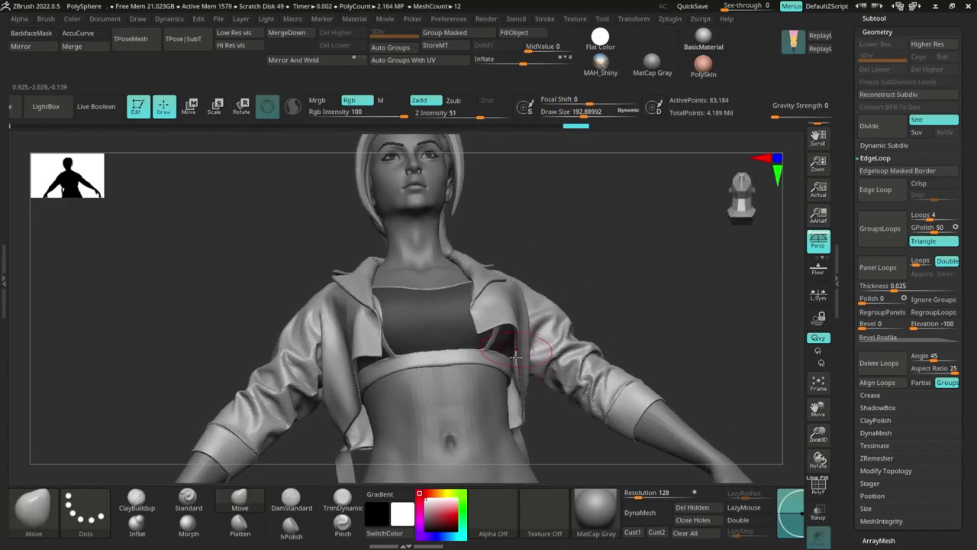
{"action": "left_click_drag", "start_coordinate": [516, 357], "coordinate": [809, 344]}
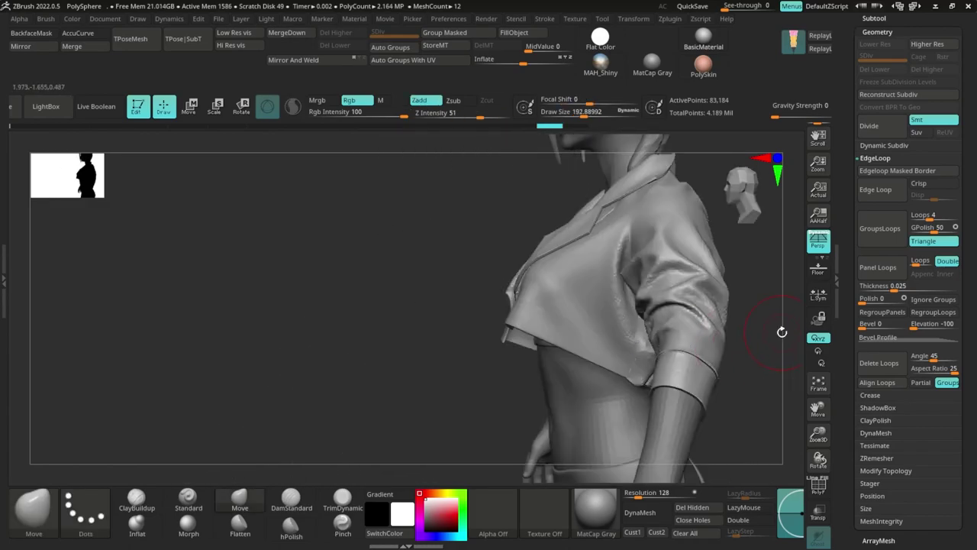
{"action": "left_click_drag", "start_coordinate": [506, 276], "coordinate": [502, 278]}
{"action": "mouse_move", "coordinate": [473, 281]}
{"action": "left_mouse_down"}
{"action": "mouse_move", "coordinate": [672, 279]}
{"action": "mouse_move", "coordinate": [662, 280]}
{"action": "left_mouse_up"}
{"action": "key", "text": "s"}
{"action": "mouse_move", "coordinate": [666, 317]}
{"action": "left_mouse_down", "text": "alt"}
{"action": "mouse_move", "coordinate": [680, 252]}
{"action": "mouse_move", "coordinate": [660, 275]}
{"action": "mouse_move", "coordinate": [604, 273]}
{"action": "mouse_move", "coordinate": [689, 280]}
{"action": "mouse_move", "coordinate": [680, 258]}
{"action": "left_mouse_up", "text": "alt"}
{"action": "key", "text": "s"}
{"action": "mouse_move", "coordinate": [684, 251]}
{"action": "left_mouse_down", "text": "alt"}
{"action": "mouse_move", "coordinate": [708, 320]}
{"action": "mouse_move", "coordinate": [674, 292]}
{"action": "left_mouse_up", "text": "alt"}
{"action": "key", "text": "alt+s"}
{"action": "left_click_drag", "start_coordinate": [678, 255], "coordinate": [700, 260]}
{"action": "key", "text": "s"}
{"action": "mouse_move", "coordinate": [701, 260]}
{"action": "left_mouse_down"}
{"action": "mouse_move", "coordinate": [738, 270]}
{"action": "mouse_move", "coordinate": [639, 293]}
{"action": "mouse_move", "coordinate": [652, 274]}
{"action": "mouse_move", "coordinate": [704, 248]}
{"action": "mouse_move", "coordinate": [657, 312]}
{"action": "mouse_move", "coordinate": [665, 283]}
{"action": "left_mouse_up"}
Step: Preview the jacket's smoothing and examine its isolated panels and polygroups from the back, underside and front
{"action": "key", "text": "ctrl+d"}
{"action": "key", "text": "shift+d"}
{"action": "key", "text": "s"}
{"action": "left_click_drag", "start_coordinate": [683, 292], "coordinate": [453, 370]}
{"action": "key", "text": "shift+f"}
{"action": "left_click_drag", "start_coordinate": [454, 275], "coordinate": [256, 283], "text": "alt"}
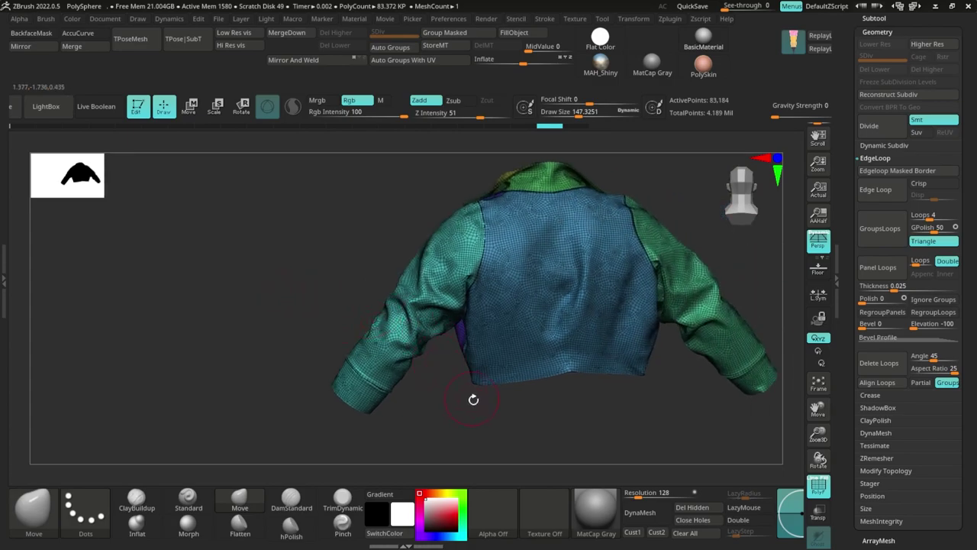
{"action": "mouse_move", "coordinate": [474, 400]}
{"action": "left_mouse_down"}
{"action": "mouse_move", "coordinate": [451, 434]}
{"action": "mouse_move", "coordinate": [546, 174]}
{"action": "left_mouse_up"}
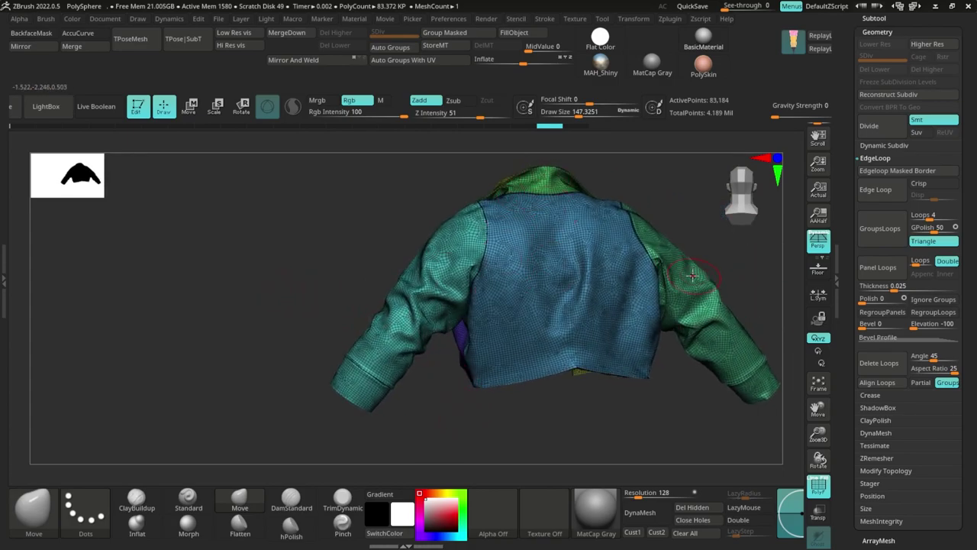
{"action": "mouse_move", "coordinate": [583, 436]}
{"action": "left_mouse_down"}
{"action": "mouse_move", "coordinate": [545, 436]}
{"action": "mouse_move", "coordinate": [618, 412]}
{"action": "mouse_move", "coordinate": [654, 343]}
{"action": "mouse_move", "coordinate": [382, 399]}
{"action": "left_mouse_up"}
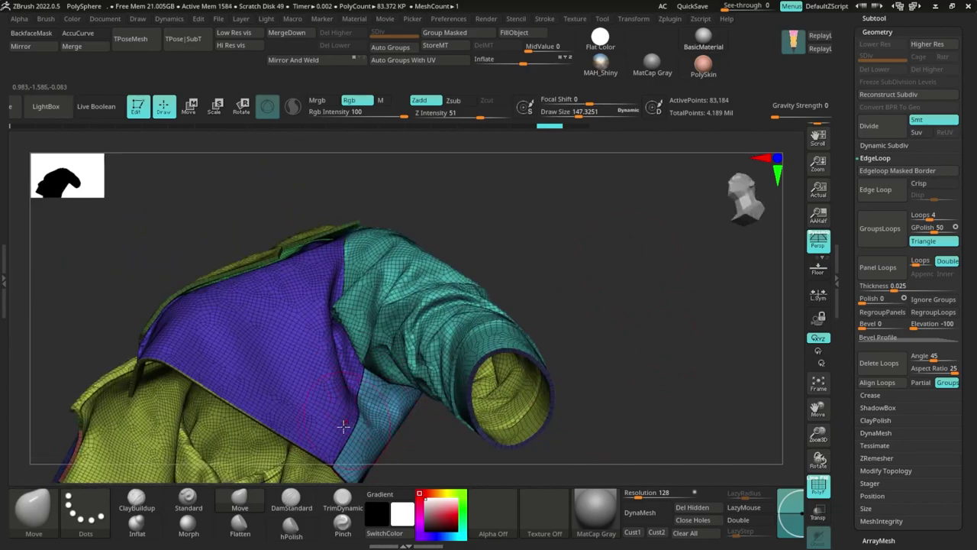
{"action": "left_click_drag", "start_coordinate": [414, 363], "coordinate": [697, 365]}
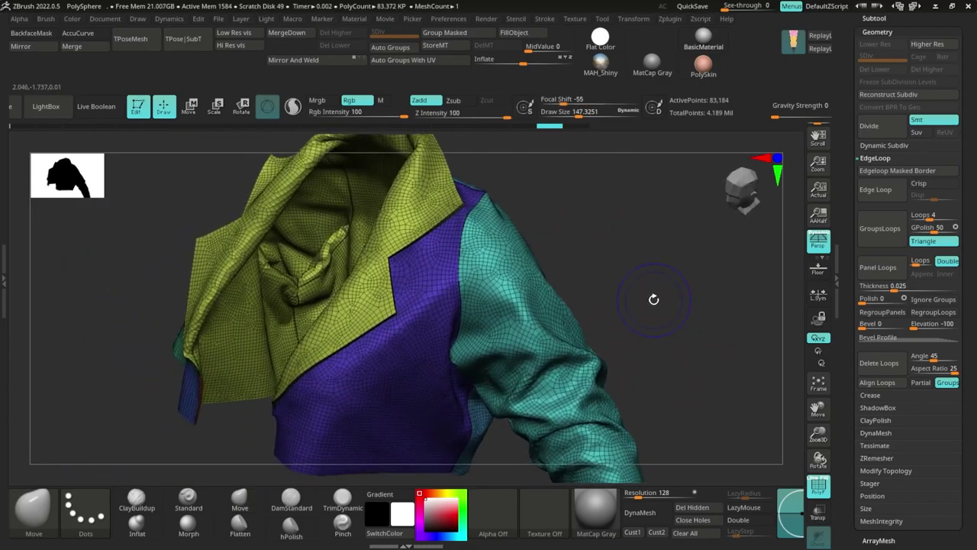
Step: Subdivide the jacket to level 2 with the polygroup wireframe hidden, and check the lapel and shoulder seams
{"action": "key", "text": "shift+f"}
{"action": "key", "text": "ctrl"}
{"action": "key", "text": "d"}
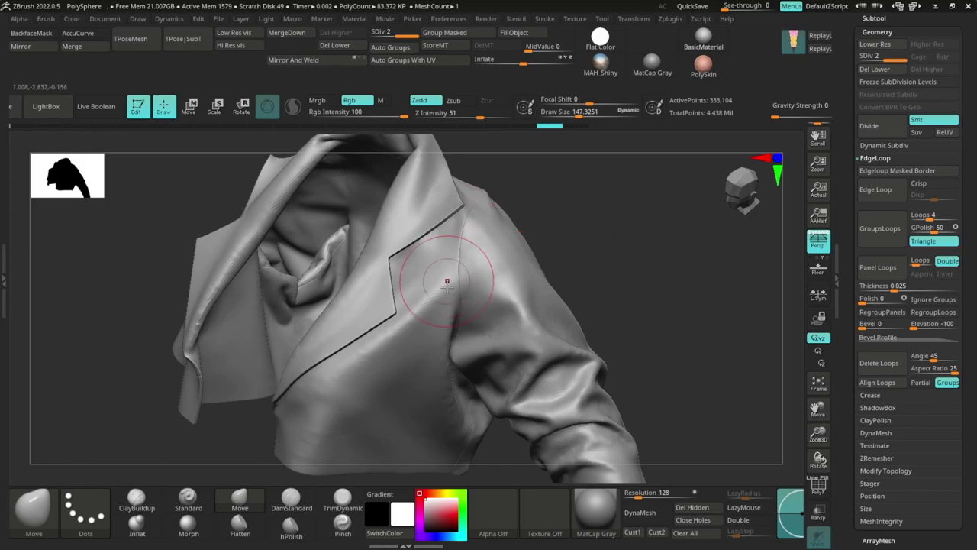
{"action": "left_click_drag", "start_coordinate": [639, 324], "coordinate": [489, 317]}
{"action": "mouse_move", "coordinate": [447, 255]}
{"action": "left_mouse_down", "text": "alt"}
{"action": "mouse_move", "coordinate": [434, 273]}
{"action": "mouse_move", "coordinate": [437, 317]}
{"action": "left_mouse_up", "text": "alt"}
{"action": "mouse_move", "coordinate": [436, 317]}
{"action": "left_mouse_down", "text": "shift"}
{"action": "mouse_move", "coordinate": [461, 326]}
{"action": "mouse_move", "coordinate": [358, 295]}
{"action": "mouse_move", "coordinate": [552, 277]}
{"action": "mouse_move", "coordinate": [653, 281]}
{"action": "mouse_move", "coordinate": [617, 279]}
{"action": "mouse_move", "coordinate": [569, 297]}
{"action": "left_mouse_up", "text": "shift"}
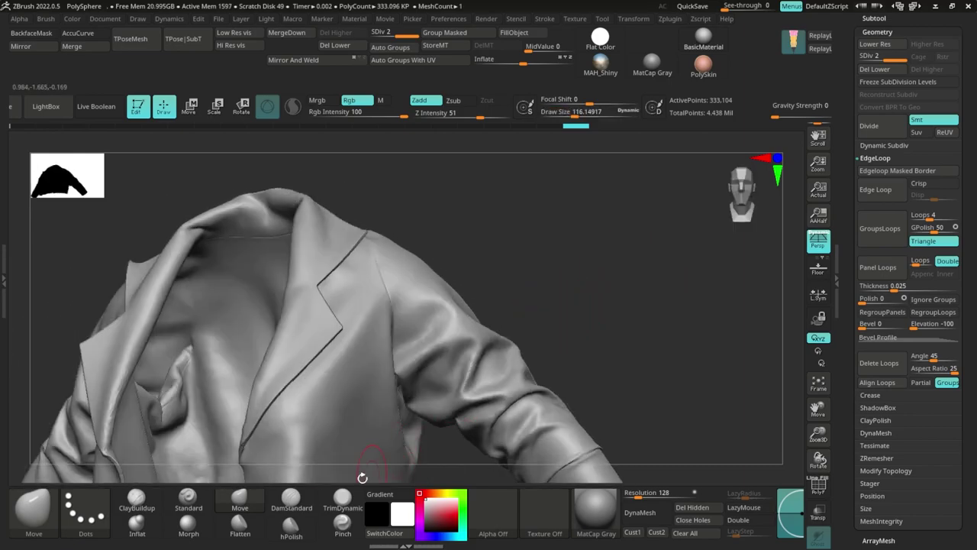
Step: Touch up the jacket's lapel and front with the DamStandard and Move brushes, checking the shape from several sides
{"action": "left_click", "coordinate": [291, 500]}
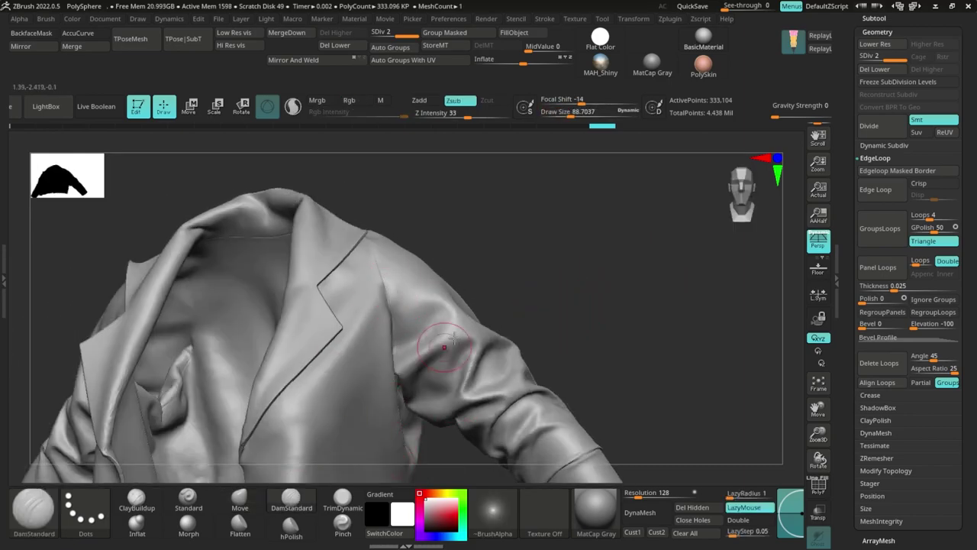
{"action": "left_click_drag", "start_coordinate": [523, 276], "coordinate": [515, 276]}
{"action": "left_click_drag", "start_coordinate": [518, 289], "coordinate": [571, 280], "text": "alt"}
{"action": "left_click", "coordinate": [243, 499]}
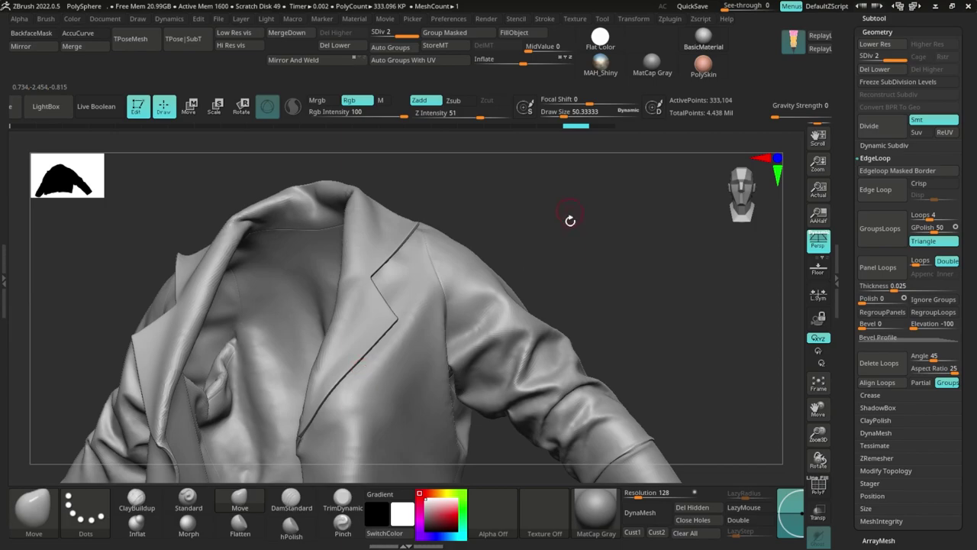
{"action": "mouse_move", "coordinate": [570, 218]}
{"action": "left_mouse_down"}
{"action": "mouse_move", "coordinate": [620, 275]}
{"action": "mouse_move", "coordinate": [573, 282]}
{"action": "left_mouse_up"}
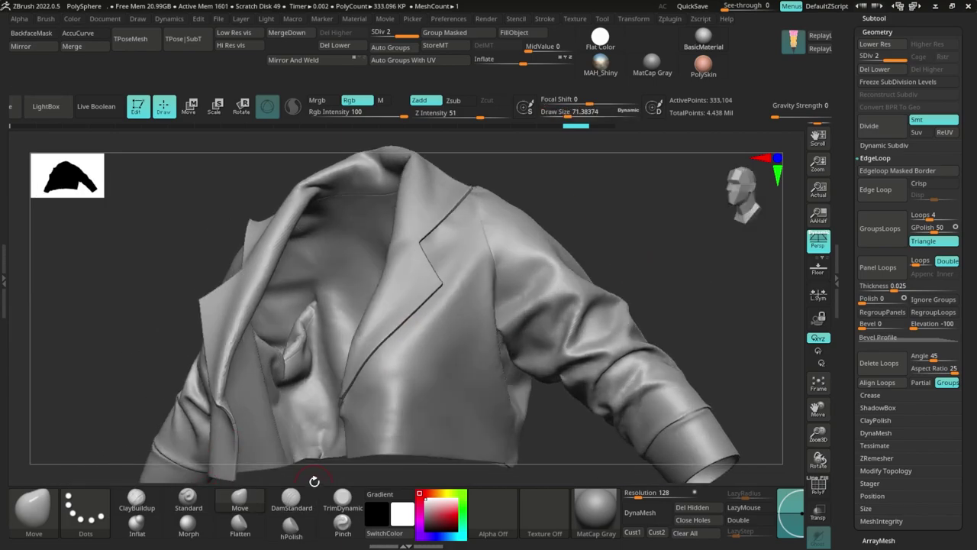
{"action": "left_click_drag", "start_coordinate": [604, 232], "coordinate": [661, 296]}
{"action": "key", "text": "s"}
{"action": "mouse_move", "coordinate": [542, 365]}
{"action": "left_mouse_down"}
{"action": "mouse_move", "coordinate": [465, 410]}
{"action": "mouse_move", "coordinate": [478, 439]}
{"action": "mouse_move", "coordinate": [446, 436]}
{"action": "mouse_move", "coordinate": [693, 389]}
{"action": "left_mouse_up"}
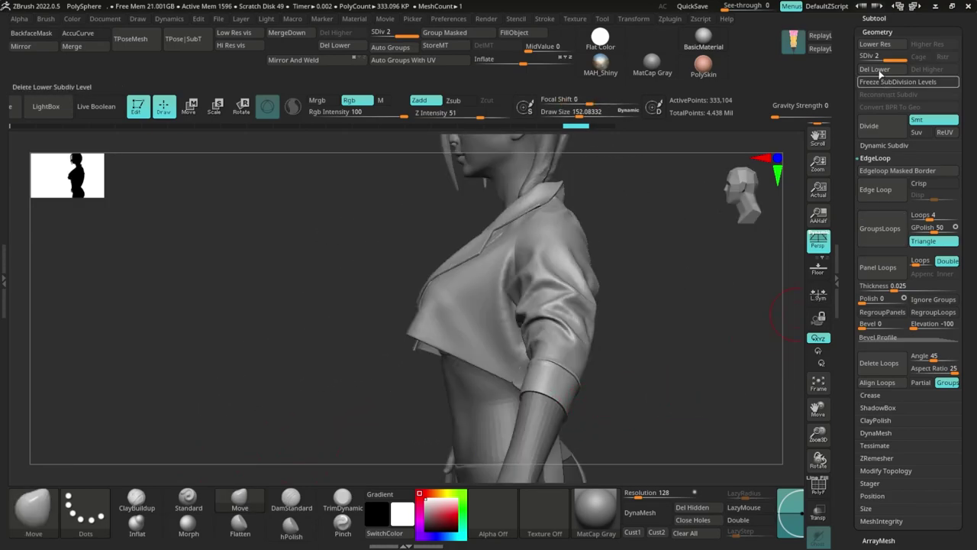
Step: Make the belt subtool Jacket_Base2 active and set its Panel Loops bevel and polish to 0 and elevation to -100
{"action": "scroll", "coordinate": [861, 124], "scroll_direction": "up", "scroll_amount": 3}
{"action": "left_click", "coordinate": [884, 144]}
{"action": "left_click", "coordinate": [886, 193]}
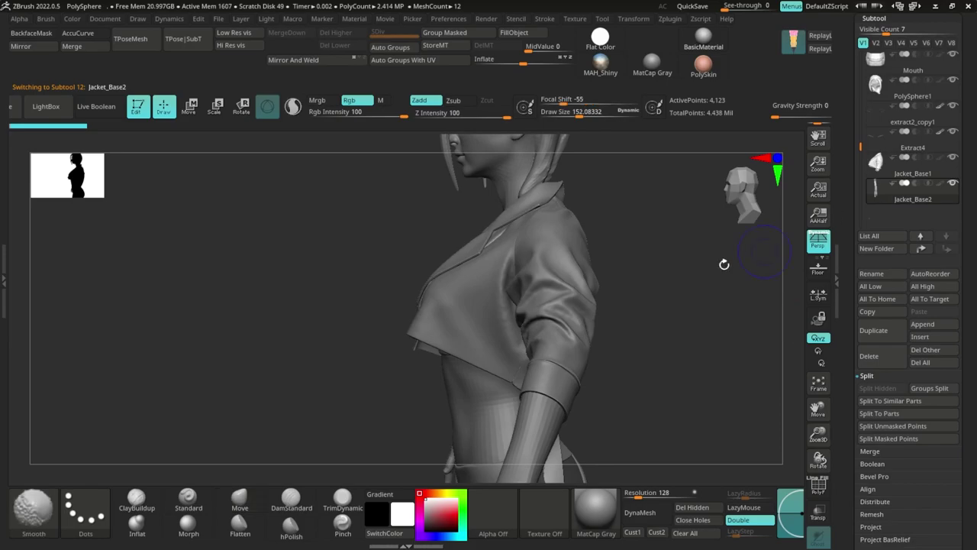
{"action": "left_click_drag", "start_coordinate": [629, 327], "coordinate": [664, 355], "text": "alt"}
{"action": "left_click_drag", "start_coordinate": [848, 437], "coordinate": [858, 356]}
{"action": "left_click_drag", "start_coordinate": [912, 298], "coordinate": [910, 324]}
{"action": "left_click", "coordinate": [886, 277]}
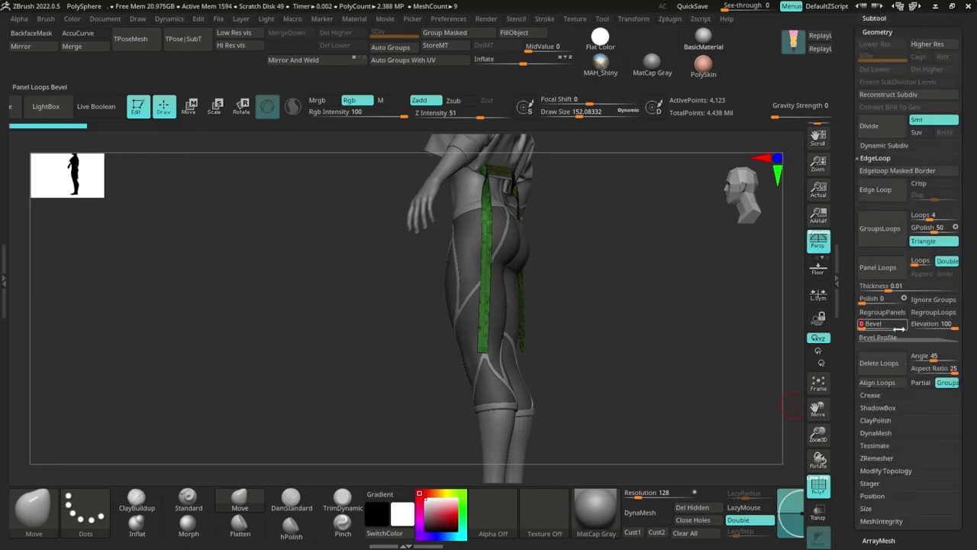
Step: Try thickening the belt with Panel Loops at a thickness of 0.025, inspect it from behind, and undo it
{"action": "left_click", "coordinate": [884, 290]}
{"action": "type", "text": "0."}
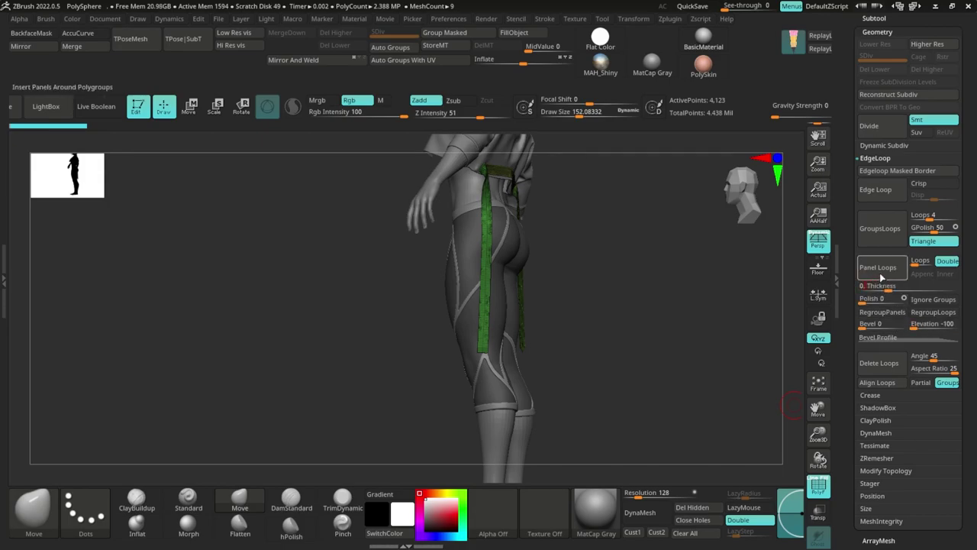
{"action": "type", "text": "025"}
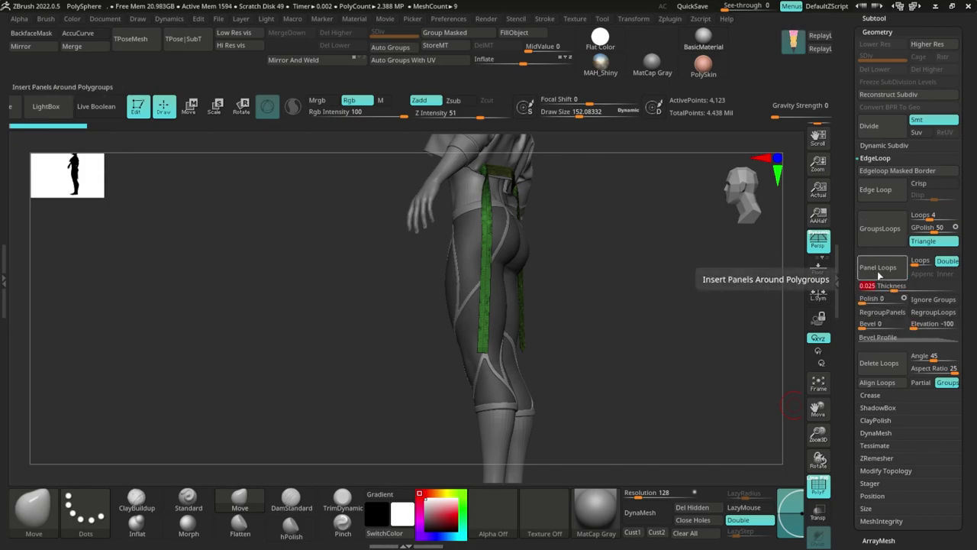
{"action": "left_click", "coordinate": [878, 275]}
{"action": "key", "text": "shift+f"}
{"action": "right_click_drag", "start_coordinate": [598, 316], "coordinate": [633, 348], "text": "ctrl"}
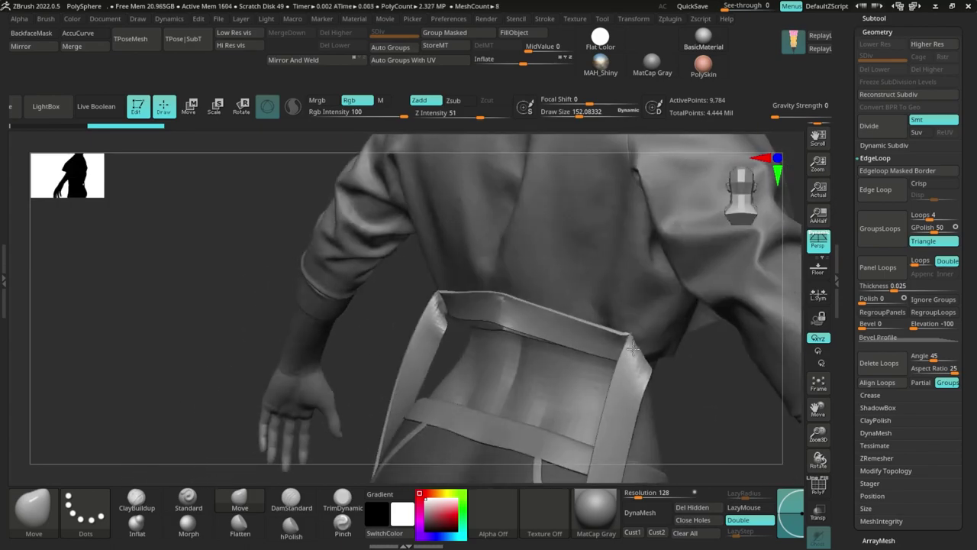
{"action": "mouse_move", "coordinate": [632, 347]}
{"action": "left_mouse_down"}
{"action": "mouse_move", "coordinate": [738, 374]}
{"action": "mouse_move", "coordinate": [705, 347]}
{"action": "mouse_move", "coordinate": [633, 340]}
{"action": "left_mouse_up"}
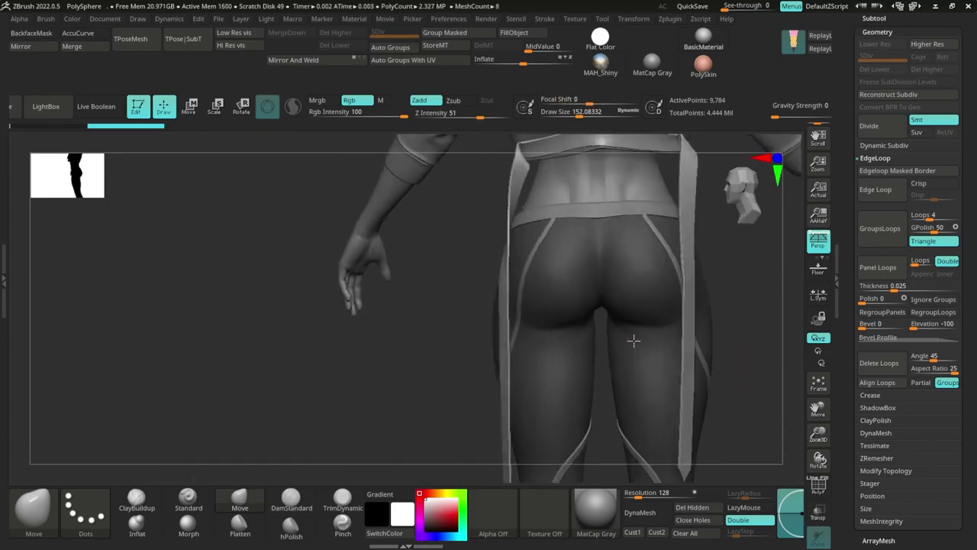
{"action": "right_click_drag", "start_coordinate": [634, 340], "coordinate": [651, 341]}
{"action": "key", "text": "ctrl+z"}
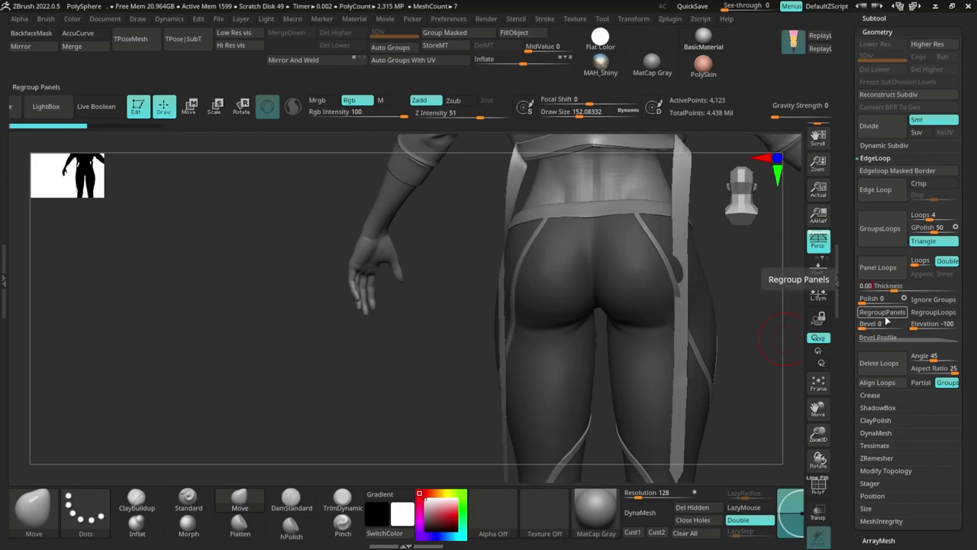
Step: Try Panel Loops on the belt again with a much smaller thickness and undo it
{"action": "key", "text": "Return"}
{"action": "left_click", "coordinate": [873, 275]}
{"action": "left_click_drag", "start_coordinate": [755, 312], "coordinate": [801, 330]}
{"action": "key", "text": "ctrl+z"}
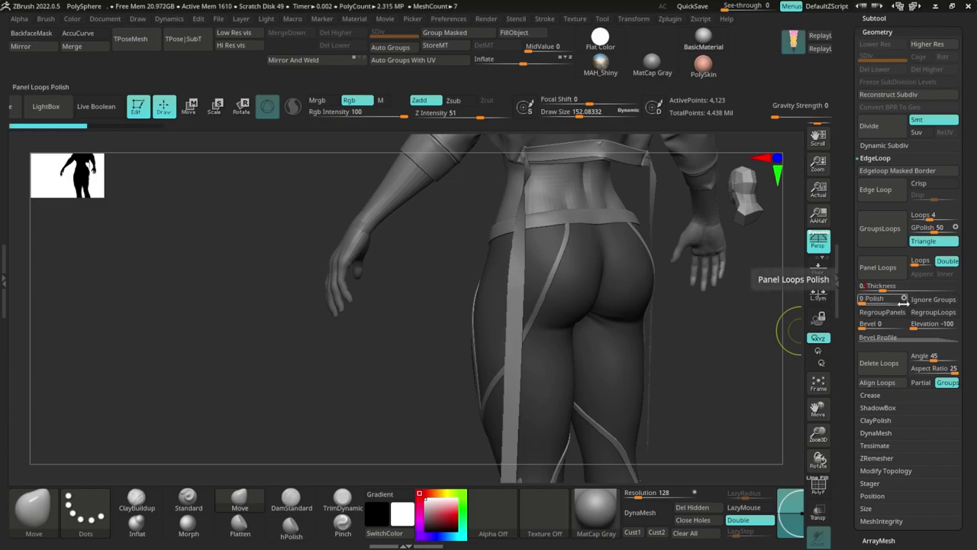
Step: Thicken the belt using Panel Loops with a thickness of 0.03 and briefly test its subdivision
{"action": "key", "text": "Return"}
{"action": "left_click", "coordinate": [871, 275]}
{"action": "left_click_drag", "start_coordinate": [723, 318], "coordinate": [757, 321]}
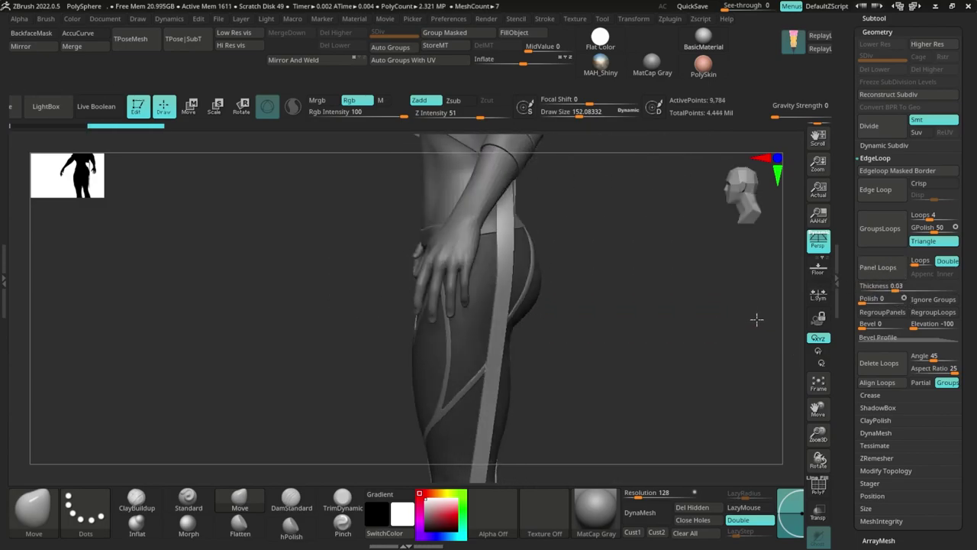
{"action": "left_click_drag", "start_coordinate": [665, 353], "coordinate": [580, 340]}
{"action": "key", "text": "ctrl+d"}
{"action": "key", "text": "ctrl+z"}
{"action": "left_click", "coordinate": [509, 311], "text": "alt"}
{"action": "left_click_drag", "start_coordinate": [679, 258], "coordinate": [709, 336], "text": "alt"}
{"action": "left_click_drag", "start_coordinate": [710, 336], "coordinate": [680, 319]}
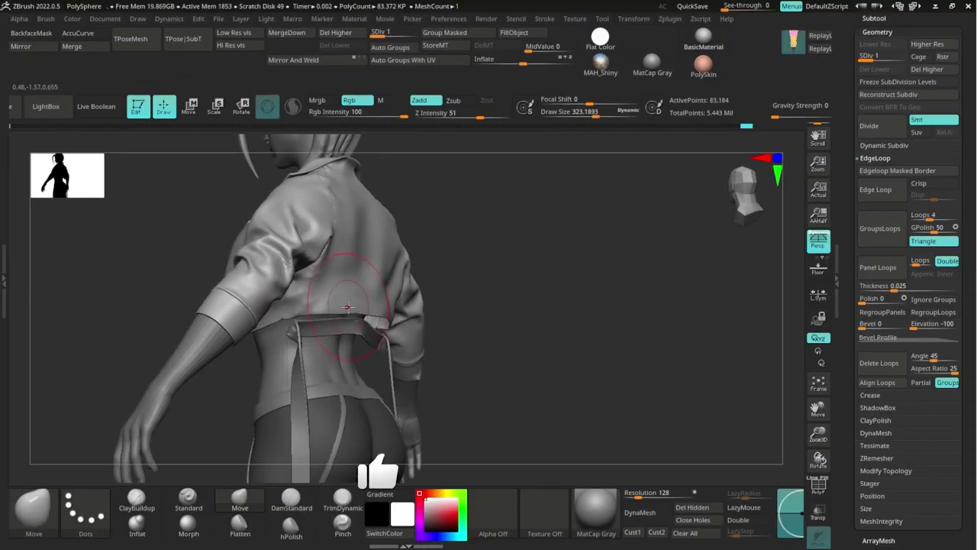
Step: Reshape the jacket's back and open front panels around the torso with the Move brush at subdivision level 1
{"action": "right_click_drag", "start_coordinate": [348, 307], "coordinate": [394, 300]}
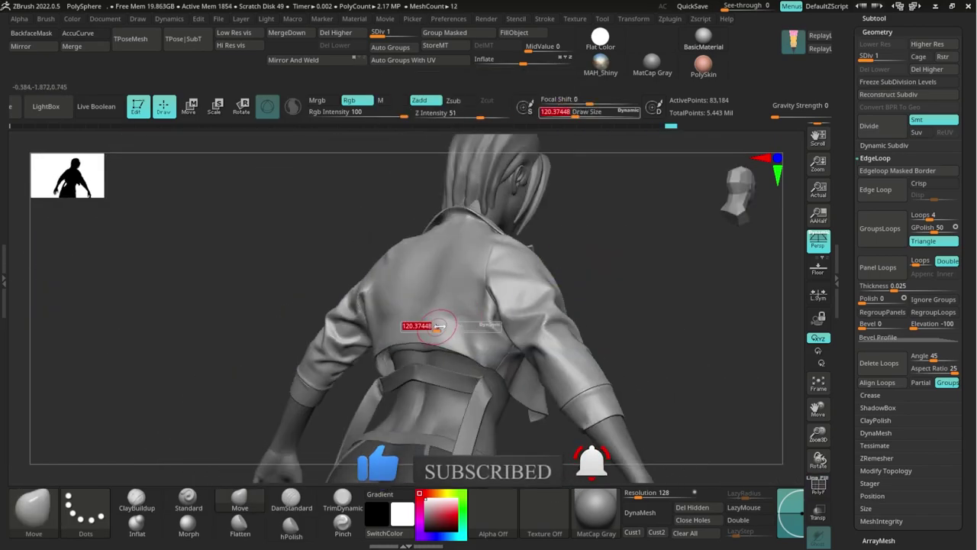
{"action": "left_click_drag", "start_coordinate": [440, 326], "coordinate": [462, 322]}
{"action": "left_click", "coordinate": [462, 321], "text": "alt"}
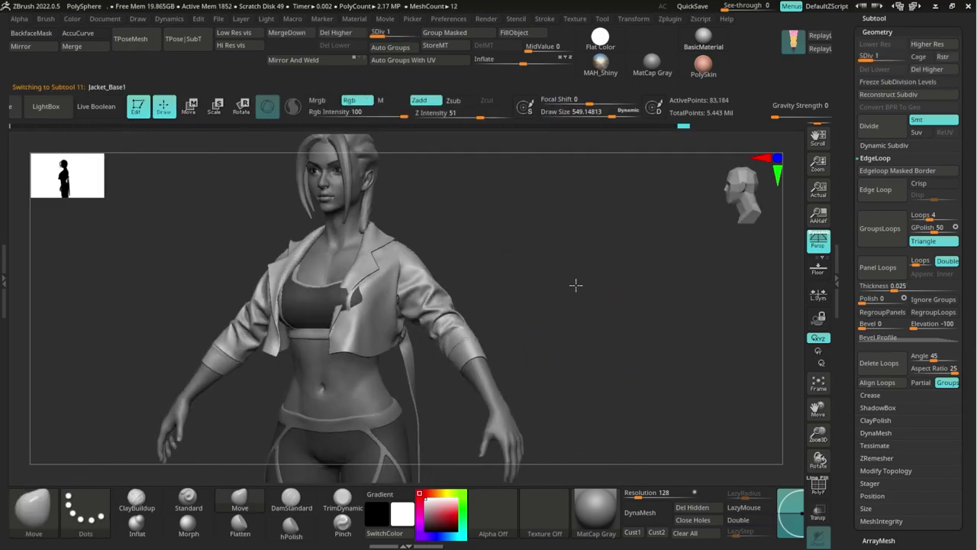
{"action": "left_click_drag", "start_coordinate": [576, 285], "coordinate": [453, 286]}
{"action": "left_click_drag", "start_coordinate": [316, 308], "coordinate": [312, 307]}
{"action": "key", "text": "s"}
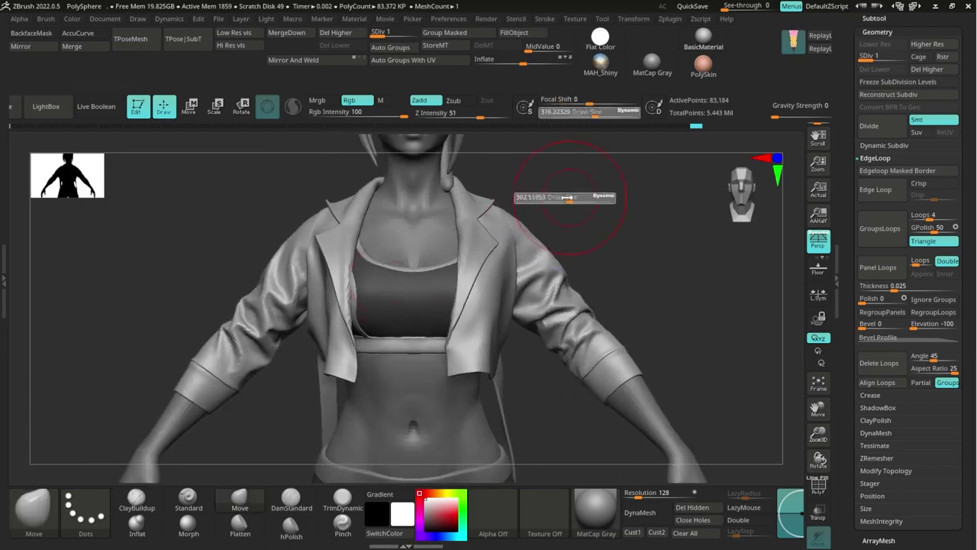
{"action": "mouse_move", "coordinate": [567, 199]}
{"action": "left_mouse_down"}
{"action": "mouse_move", "coordinate": [221, 329]}
{"action": "mouse_move", "coordinate": [313, 372]}
{"action": "left_mouse_up"}
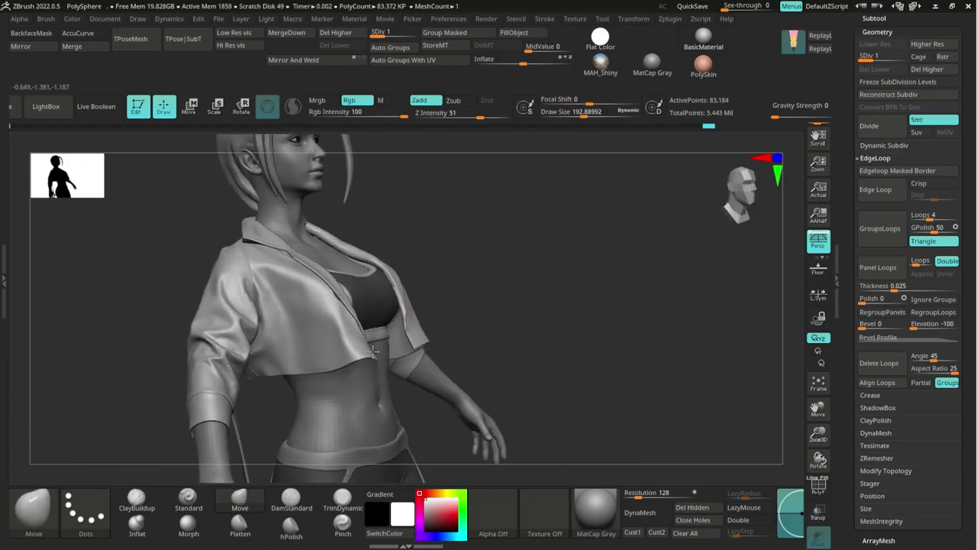
Step: Adjust the jacket's side and back hem with the Move brush and return the jacket to subdivision level 3
{"action": "mouse_move", "coordinate": [373, 352]}
{"action": "left_mouse_down"}
{"action": "mouse_move", "coordinate": [550, 170]}
{"action": "mouse_move", "coordinate": [436, 270]}
{"action": "mouse_move", "coordinate": [476, 299]}
{"action": "mouse_move", "coordinate": [375, 339]}
{"action": "mouse_move", "coordinate": [489, 305]}
{"action": "mouse_move", "coordinate": [379, 352]}
{"action": "mouse_move", "coordinate": [451, 264]}
{"action": "left_mouse_up"}
{"action": "key", "text": "s"}
{"action": "mouse_move", "coordinate": [446, 262]}
{"action": "left_mouse_down"}
{"action": "mouse_move", "coordinate": [458, 261]}
{"action": "mouse_move", "coordinate": [414, 301]}
{"action": "mouse_move", "coordinate": [458, 259]}
{"action": "mouse_move", "coordinate": [522, 268]}
{"action": "mouse_move", "coordinate": [378, 324]}
{"action": "mouse_move", "coordinate": [512, 295]}
{"action": "mouse_move", "coordinate": [515, 270]}
{"action": "mouse_move", "coordinate": [601, 273]}
{"action": "mouse_move", "coordinate": [578, 272]}
{"action": "left_mouse_up"}
{"action": "left_click", "coordinate": [481, 306], "text": "alt"}
{"action": "key", "text": "w"}
{"action": "key", "text": "q"}
{"action": "left_click_drag", "start_coordinate": [390, 306], "coordinate": [476, 310]}
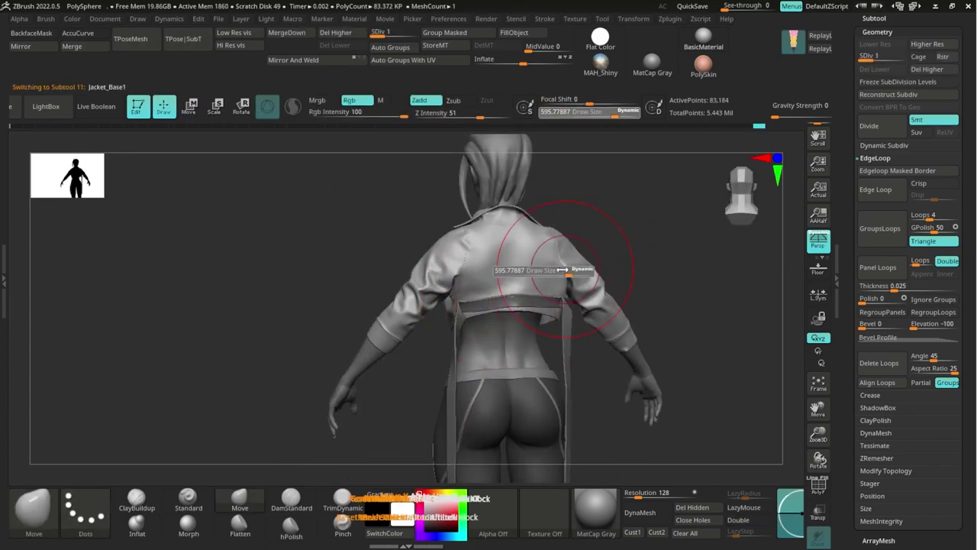
{"action": "left_click_drag", "start_coordinate": [563, 270], "coordinate": [544, 269]}
{"action": "left_click_drag", "start_coordinate": [626, 245], "coordinate": [579, 279], "text": "alt"}
{"action": "key", "text": "d"}
{"action": "key", "text": "d"}
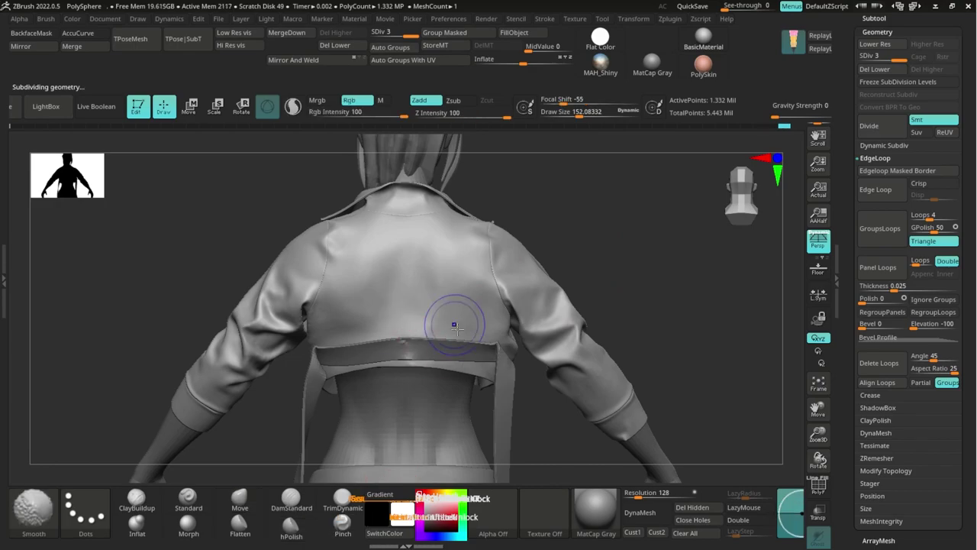
Step: Browse the stitch and seam brushes in the Clothes and Drapery library's OM-Brushes folder
{"action": "left_click", "coordinate": [46, 106]}
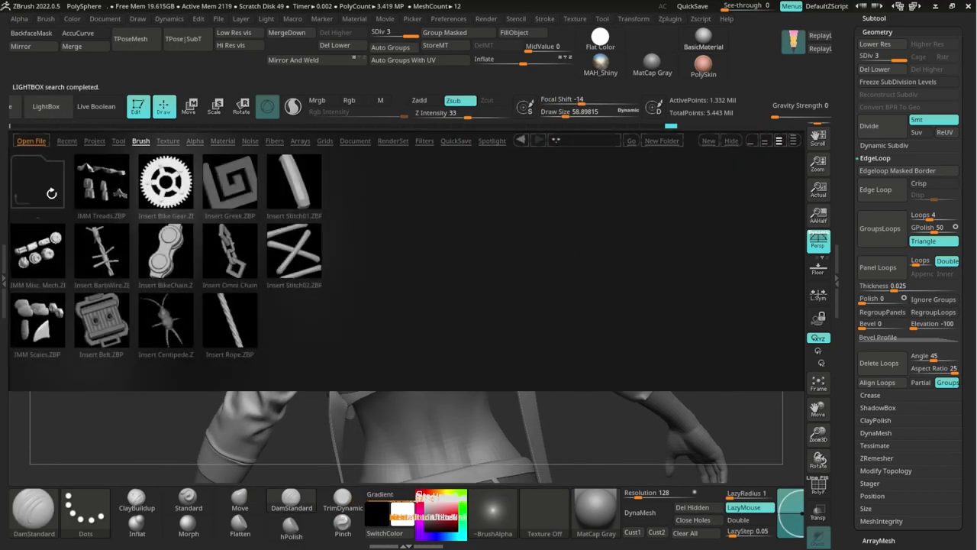
{"action": "double_click", "coordinate": [51, 193]}
{"action": "double_click", "coordinate": [43, 317]}
{"action": "left_click_drag", "start_coordinate": [213, 264], "coordinate": [156, 265]}
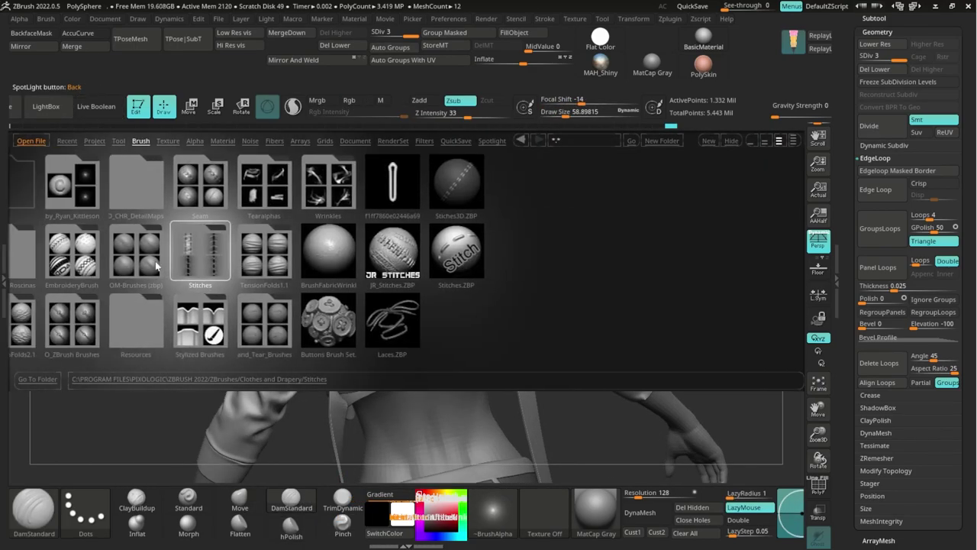
{"action": "left_click", "coordinate": [156, 265]}
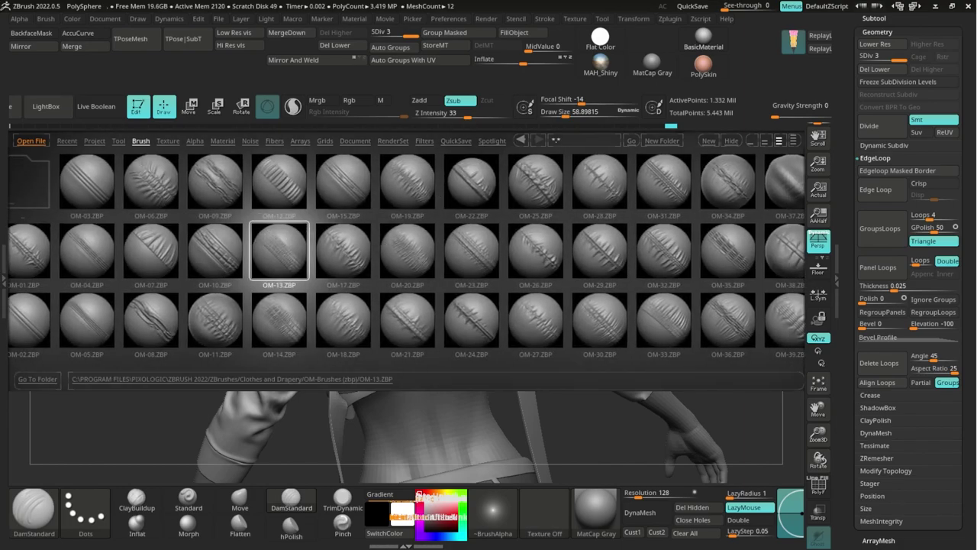
{"action": "left_click", "coordinate": [732, 140]}
Step: Load the Crease brush from the brush library for sculpting the jacket's seams
{"action": "left_click", "coordinate": [45, 107]}
{"action": "double_click", "coordinate": [51, 187]}
{"action": "double_click", "coordinate": [55, 188]}
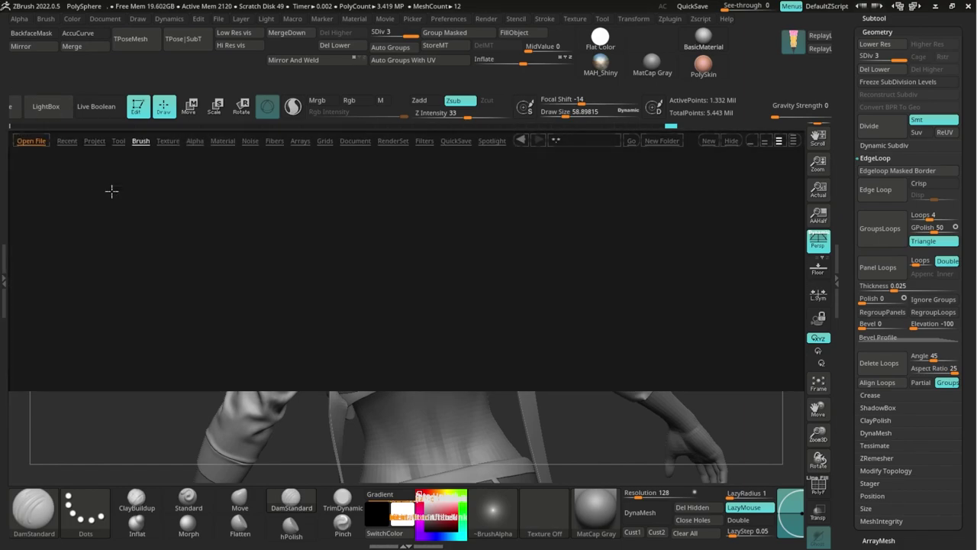
{"action": "double_click", "coordinate": [111, 191]}
{"action": "mouse_move", "coordinate": [236, 253]}
{"action": "left_mouse_down"}
{"action": "mouse_move", "coordinate": [524, 197]}
{"action": "mouse_move", "coordinate": [539, 283]}
{"action": "mouse_move", "coordinate": [465, 270]}
{"action": "left_mouse_up"}
{"action": "key", "text": "space"}
Step: Deepen the jacket's armhole seam around the front, shoulder and back with the Crease brush
{"action": "left_click_drag", "start_coordinate": [570, 307], "coordinate": [567, 332]}
{"action": "left_click_drag", "start_coordinate": [404, 290], "coordinate": [382, 318]}
{"action": "left_click_drag", "start_coordinate": [569, 309], "coordinate": [629, 313]}
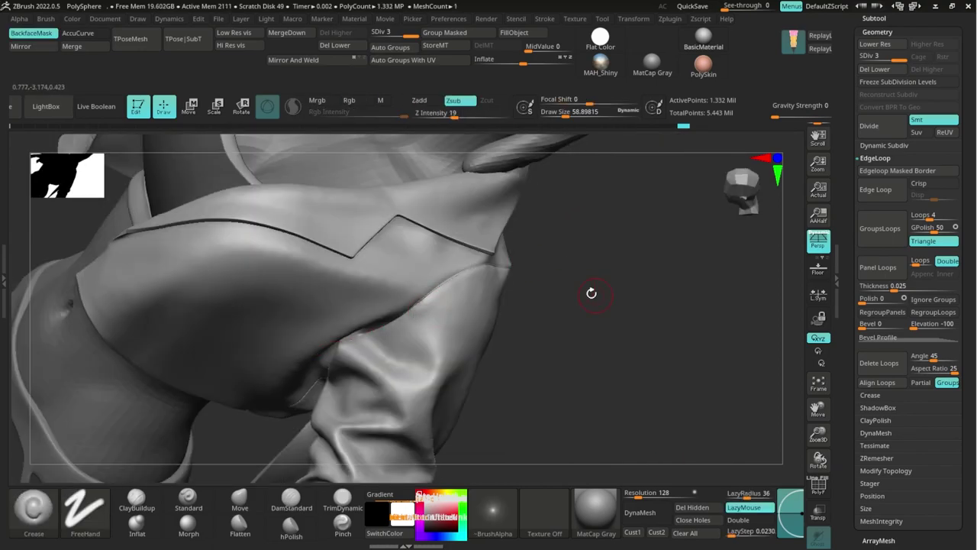
{"action": "right_click_drag", "start_coordinate": [591, 293], "coordinate": [456, 275]}
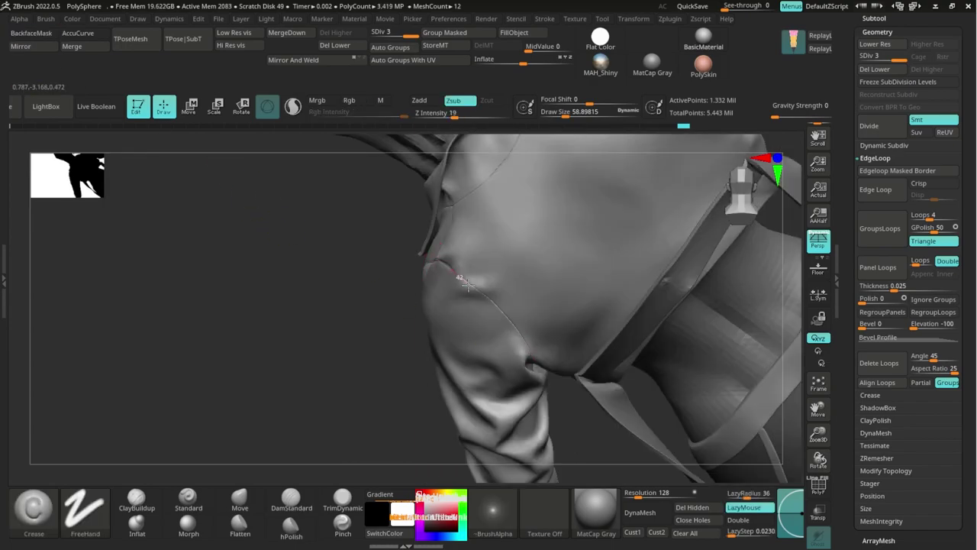
{"action": "left_click_drag", "start_coordinate": [533, 350], "coordinate": [536, 356]}
{"action": "mouse_move", "coordinate": [536, 355]}
{"action": "right_mouse_down"}
{"action": "mouse_move", "coordinate": [598, 305]}
{"action": "mouse_move", "coordinate": [580, 336]}
{"action": "right_mouse_up"}
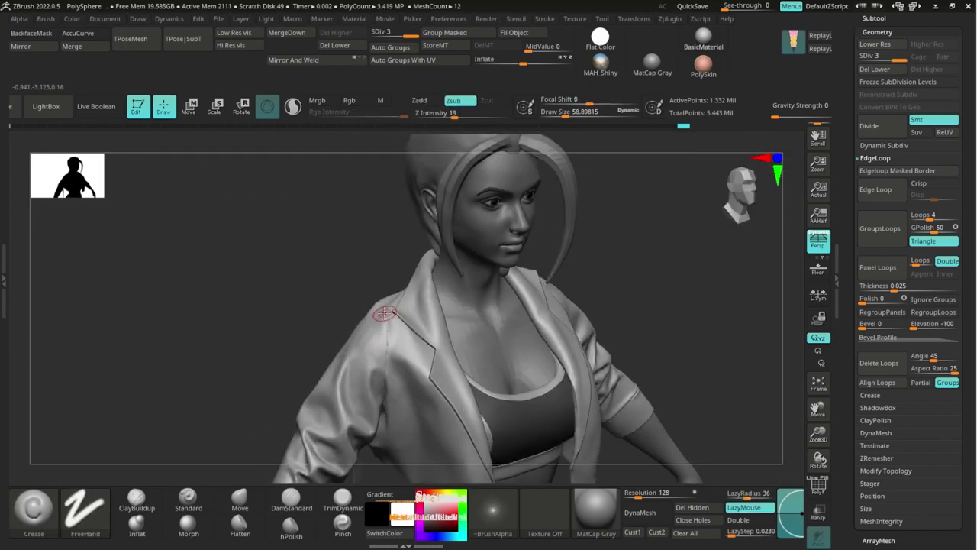
{"action": "mouse_move", "coordinate": [389, 312]}
{"action": "right_mouse_down"}
{"action": "mouse_move", "coordinate": [437, 351]}
{"action": "mouse_move", "coordinate": [431, 299]}
{"action": "mouse_move", "coordinate": [469, 311]}
{"action": "mouse_move", "coordinate": [464, 295]}
{"action": "right_mouse_up"}
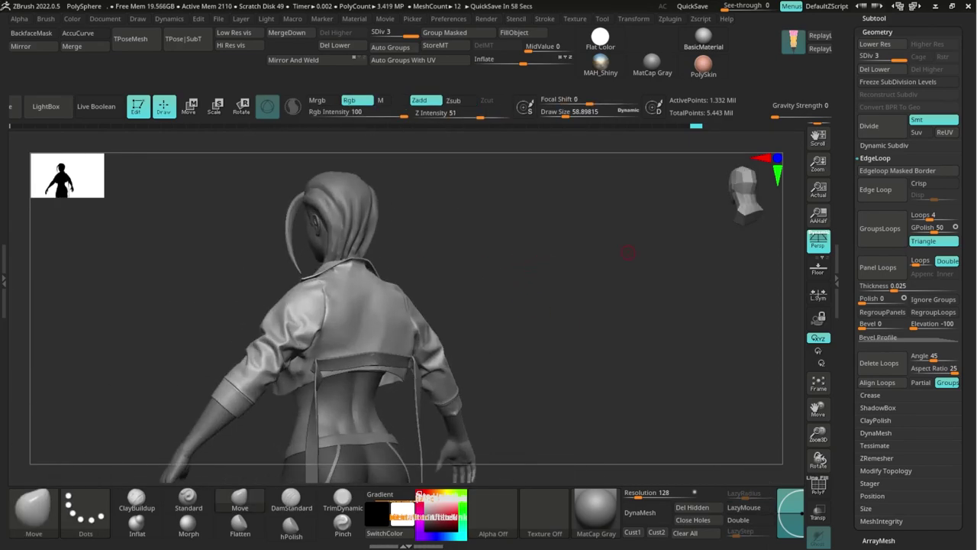
Step: Load the OM-50 stitch brush from the Clothes and Drapery library's OM-Brushes folder for the jacket's back
{"action": "right_click_drag", "start_coordinate": [628, 252], "coordinate": [592, 290], "text": "ctrl"}
{"action": "mouse_move", "coordinate": [592, 290]}
{"action": "right_mouse_down"}
{"action": "mouse_move", "coordinate": [539, 294]}
{"action": "mouse_move", "coordinate": [412, 252]}
{"action": "right_mouse_up"}
{"action": "left_click", "coordinate": [48, 107]}
{"action": "double_click", "coordinate": [33, 197]}
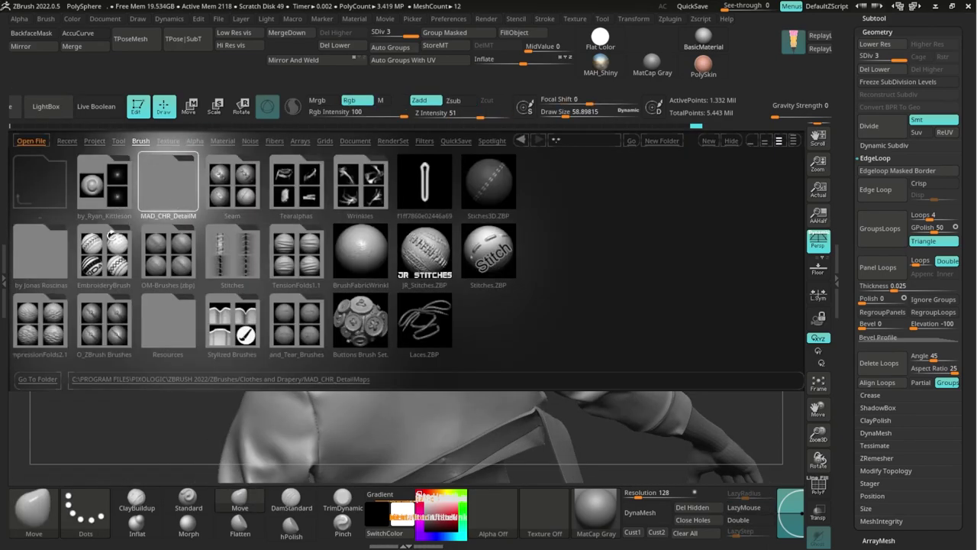
{"action": "double_click", "coordinate": [168, 185]}
{"action": "double_click", "coordinate": [34, 187]}
{"action": "double_click", "coordinate": [168, 252]}
{"action": "left_click_drag", "start_coordinate": [367, 255], "coordinate": [279, 283]}
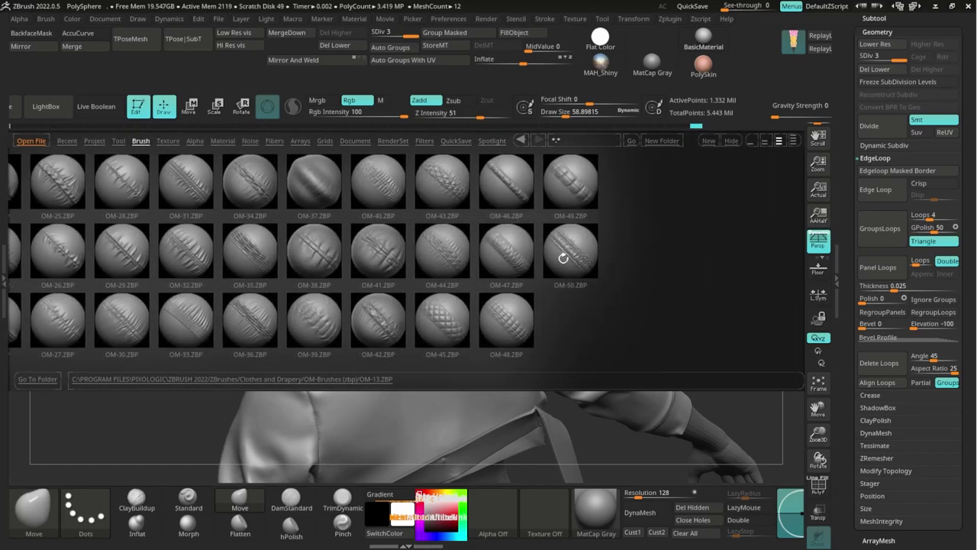
{"action": "double_click", "coordinate": [569, 251]}
{"action": "mouse_move", "coordinate": [293, 353]}
{"action": "right_mouse_down"}
{"action": "mouse_move", "coordinate": [171, 290]}
{"action": "mouse_move", "coordinate": [218, 306]}
{"action": "right_mouse_up"}
Step: Load the seam_13 brush from the Seam folder and try it along the back shoulder seam
{"action": "key", "text": "comma"}
{"action": "double_click", "coordinate": [43, 196]}
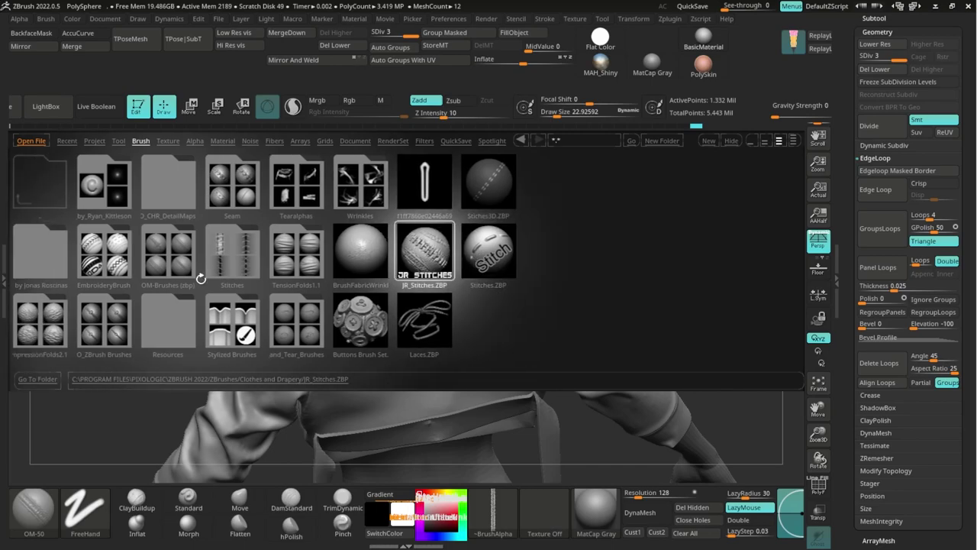
{"action": "left_click", "coordinate": [218, 191]}
{"action": "double_click", "coordinate": [165, 338]}
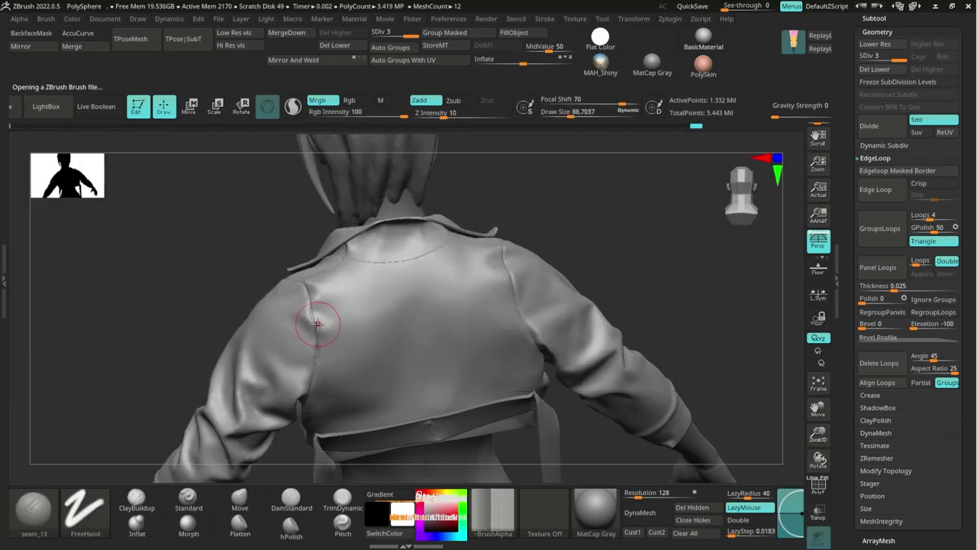
{"action": "mouse_move", "coordinate": [319, 321]}
{"action": "right_mouse_down"}
{"action": "mouse_move", "coordinate": [552, 209]}
{"action": "mouse_move", "coordinate": [538, 228]}
{"action": "right_mouse_up"}
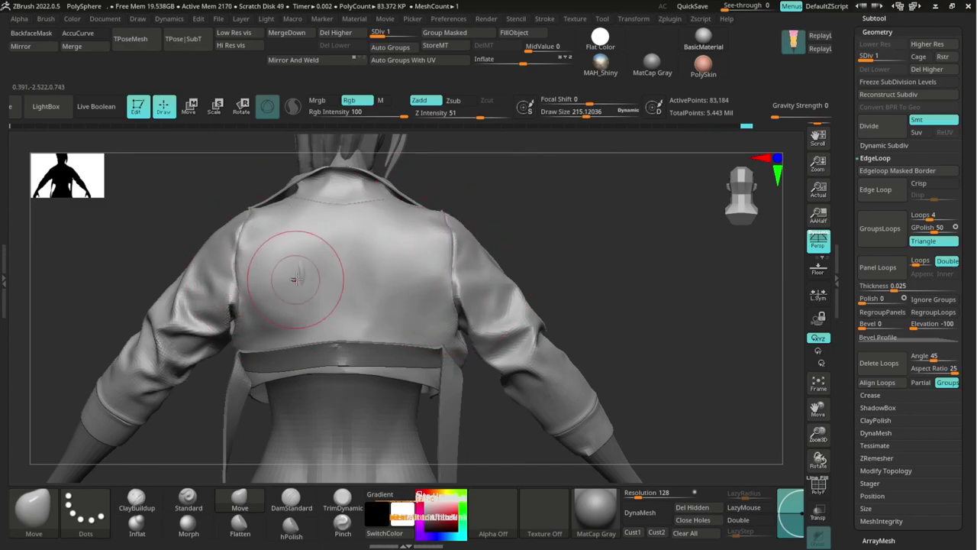
Step: Adjust the jacket's back, shoulders and collar with the Move and Move Topological brushes, working from several sides
{"action": "left_click_drag", "start_coordinate": [504, 210], "coordinate": [334, 271]}
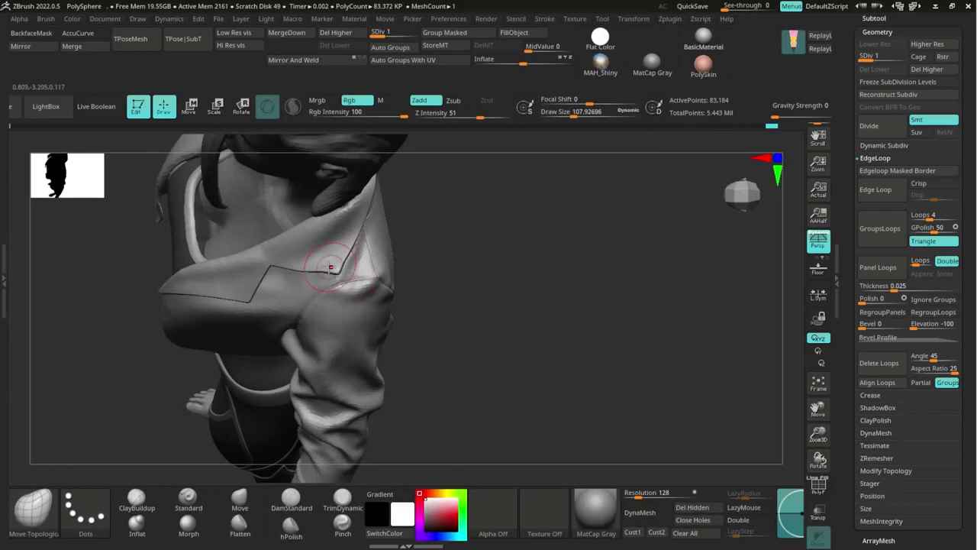
{"action": "mouse_move", "coordinate": [504, 229]}
{"action": "left_mouse_down"}
{"action": "mouse_move", "coordinate": [435, 218]}
{"action": "mouse_move", "coordinate": [451, 260]}
{"action": "left_mouse_up"}
{"action": "left_click", "coordinate": [240, 500]}
{"action": "left_click_drag", "start_coordinate": [458, 218], "coordinate": [557, 214]}
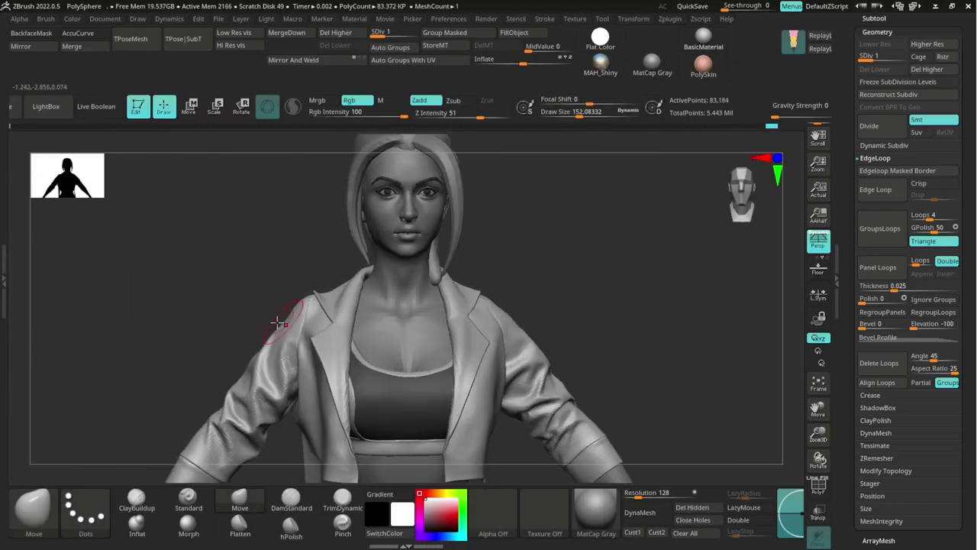
{"action": "right_click_drag", "start_coordinate": [277, 323], "coordinate": [326, 320]}
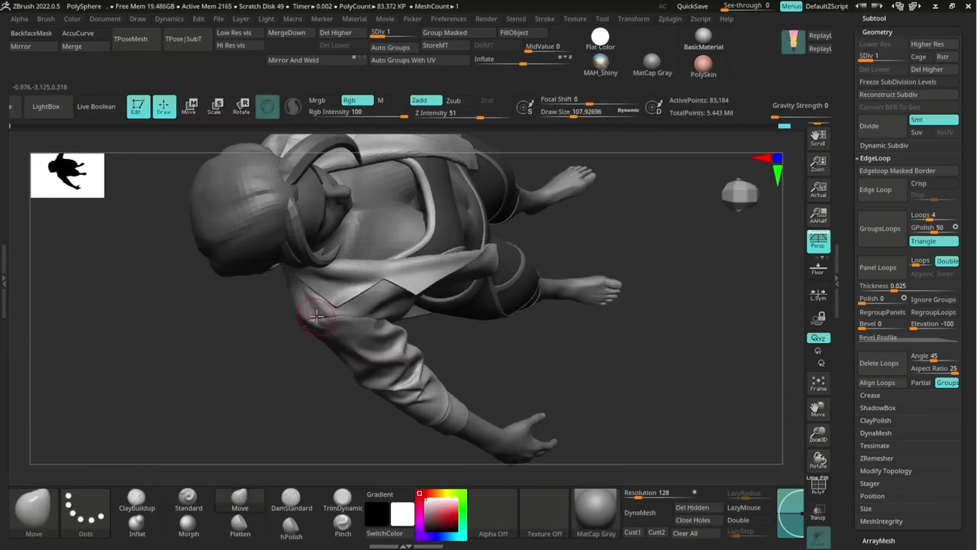
Step: Reshape the top of the jacket's shoulder beside the collar with the Move Topological brush
{"action": "mouse_move", "coordinate": [290, 371]}
{"action": "left_mouse_down"}
{"action": "mouse_move", "coordinate": [310, 323]}
{"action": "mouse_move", "coordinate": [484, 293]}
{"action": "mouse_move", "coordinate": [379, 330]}
{"action": "left_mouse_up"}
{"action": "key", "text": "b"}
{"action": "key", "text": "m"}
{"action": "key", "text": "t"}
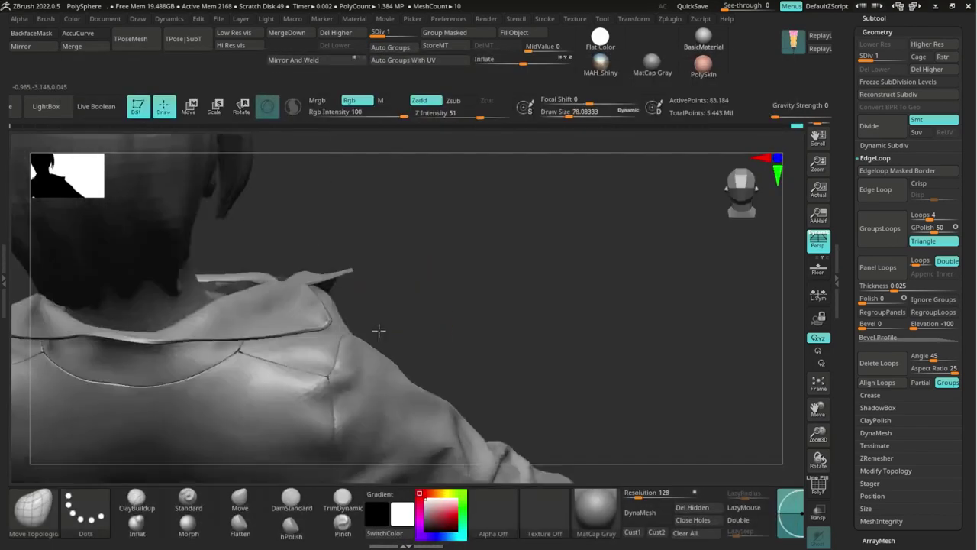
{"action": "mouse_move", "coordinate": [379, 329]}
{"action": "right_mouse_down"}
{"action": "mouse_move", "coordinate": [307, 302]}
{"action": "mouse_move", "coordinate": [578, 273]}
{"action": "mouse_move", "coordinate": [578, 374]}
{"action": "right_mouse_up"}
Step: Sculpt the back shoulder area below the collar with the Standard brush, adjusting its draw size
{"action": "left_click", "coordinate": [205, 501]}
{"action": "right_click_drag", "start_coordinate": [336, 328], "coordinate": [384, 278]}
{"action": "key", "text": "s"}
{"action": "left_click_drag", "start_coordinate": [384, 279], "coordinate": [388, 278]}
{"action": "mouse_move", "coordinate": [466, 279]}
{"action": "right_mouse_down"}
{"action": "mouse_move", "coordinate": [532, 231]}
{"action": "mouse_move", "coordinate": [332, 379]}
{"action": "mouse_move", "coordinate": [465, 321]}
{"action": "mouse_move", "coordinate": [436, 291]}
{"action": "right_mouse_up"}
{"action": "key", "text": "space"}
{"action": "key", "text": "s"}
{"action": "left_click_drag", "start_coordinate": [436, 290], "coordinate": [438, 291]}
{"action": "right_click_drag", "start_coordinate": [504, 286], "coordinate": [565, 273]}
Step: Correct the contour of the upper back and shoulder with a small Move brush
{"action": "left_click", "coordinate": [240, 501]}
{"action": "mouse_move", "coordinate": [305, 344]}
{"action": "right_mouse_down"}
{"action": "mouse_move", "coordinate": [368, 287]}
{"action": "mouse_move", "coordinate": [410, 305]}
{"action": "mouse_move", "coordinate": [331, 365]}
{"action": "right_mouse_up"}
{"action": "mouse_move", "coordinate": [399, 371]}
{"action": "right_mouse_down", "text": "ctrl"}
{"action": "mouse_move", "coordinate": [419, 275]}
{"action": "mouse_move", "coordinate": [358, 279]}
{"action": "right_mouse_up", "text": "ctrl"}
{"action": "key", "text": "s"}
{"action": "left_click_drag", "start_coordinate": [358, 279], "coordinate": [361, 279]}
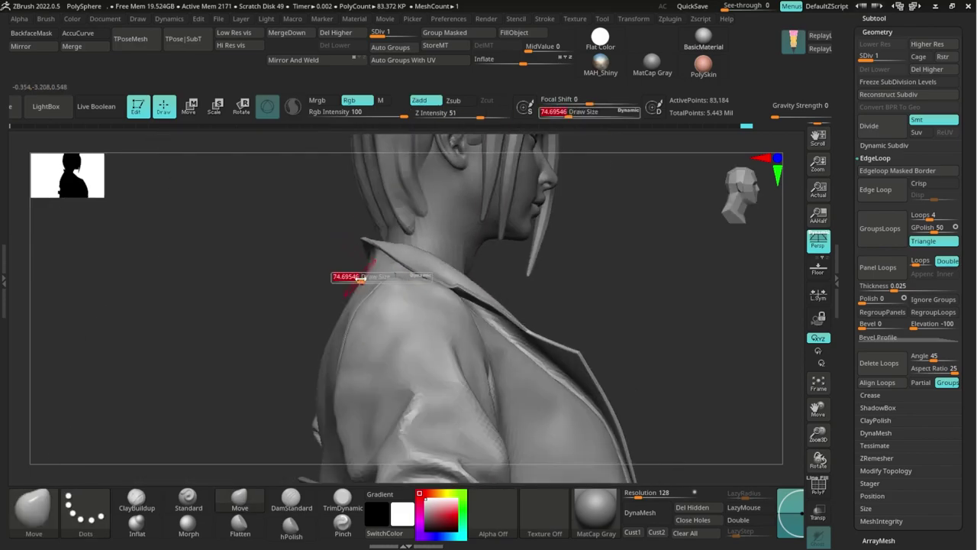
{"action": "mouse_move", "coordinate": [438, 286]}
{"action": "right_mouse_down"}
{"action": "mouse_move", "coordinate": [448, 229]}
{"action": "mouse_move", "coordinate": [394, 268]}
{"action": "right_mouse_up"}
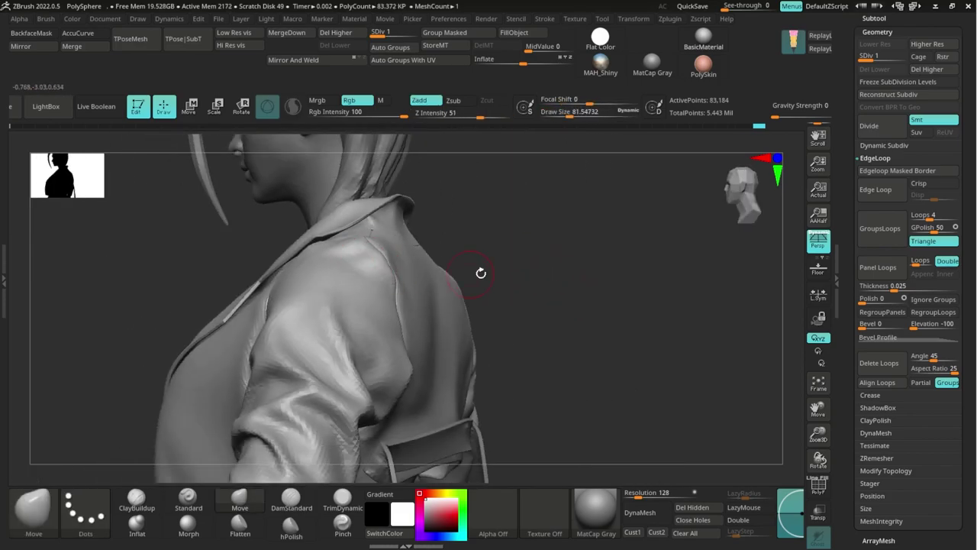
Step: Refine the side silhouette of the jacket's shoulder and collar with a larger Move brush
{"action": "mouse_move", "coordinate": [481, 272]}
{"action": "right_mouse_down"}
{"action": "mouse_move", "coordinate": [539, 247]}
{"action": "mouse_move", "coordinate": [407, 321]}
{"action": "mouse_move", "coordinate": [351, 222]}
{"action": "mouse_move", "coordinate": [379, 244]}
{"action": "mouse_move", "coordinate": [336, 242]}
{"action": "right_mouse_up"}
{"action": "left_click_drag", "start_coordinate": [336, 243], "coordinate": [338, 253]}
{"action": "right_click_drag", "start_coordinate": [338, 252], "coordinate": [469, 239]}
{"action": "key", "text": "s"}
{"action": "left_click_drag", "start_coordinate": [468, 240], "coordinate": [472, 240]}
{"action": "mouse_move", "coordinate": [472, 239]}
{"action": "right_mouse_down"}
{"action": "mouse_move", "coordinate": [467, 258]}
{"action": "mouse_move", "coordinate": [356, 301]}
{"action": "mouse_move", "coordinate": [528, 240]}
{"action": "mouse_move", "coordinate": [537, 256]}
{"action": "right_mouse_up"}
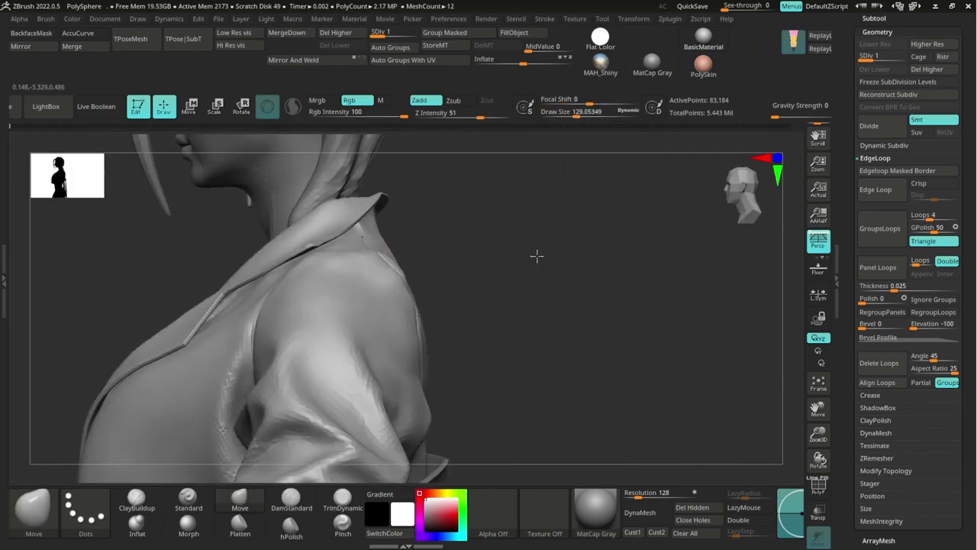
{"action": "right_click_drag", "start_coordinate": [373, 253], "coordinate": [391, 261], "text": "ctrl"}
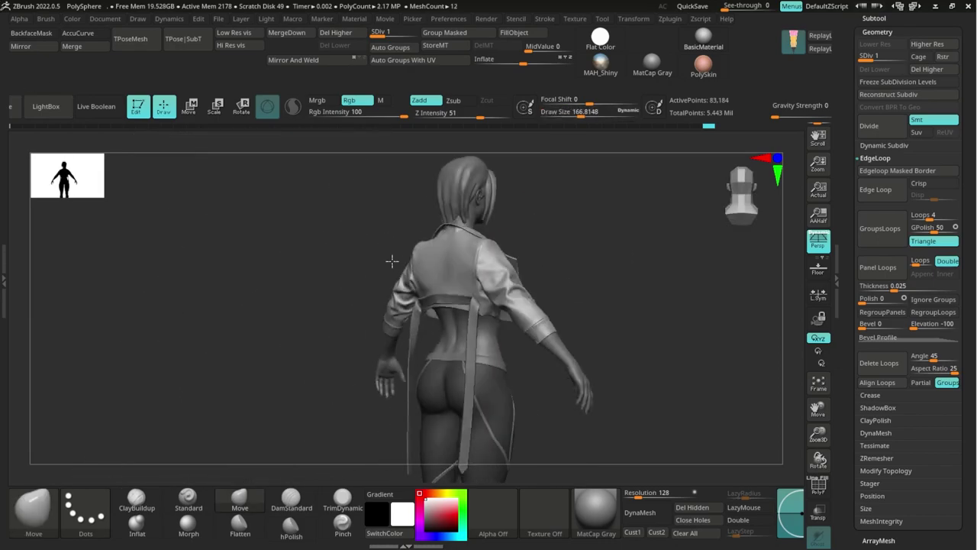
Step: Raise the jacket to subdivision level 3 and try a seam_13 stitch line across the upper back
{"action": "right_click_drag", "start_coordinate": [576, 292], "coordinate": [548, 225]}
{"action": "key", "text": "d"}
{"action": "key", "text": "d"}
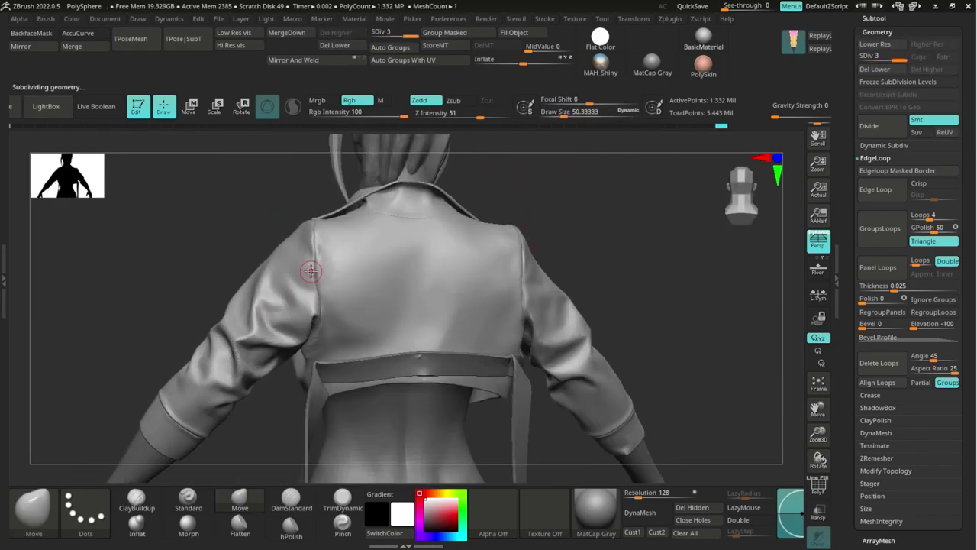
{"action": "mouse_move", "coordinate": [327, 243]}
{"action": "right_mouse_down"}
{"action": "mouse_move", "coordinate": [493, 260]}
{"action": "mouse_move", "coordinate": [534, 320]}
{"action": "right_mouse_up"}
{"action": "key", "text": "b"}
{"action": "left_click", "coordinate": [573, 498]}
{"action": "left_click_drag", "start_coordinate": [366, 271], "coordinate": [449, 294]}
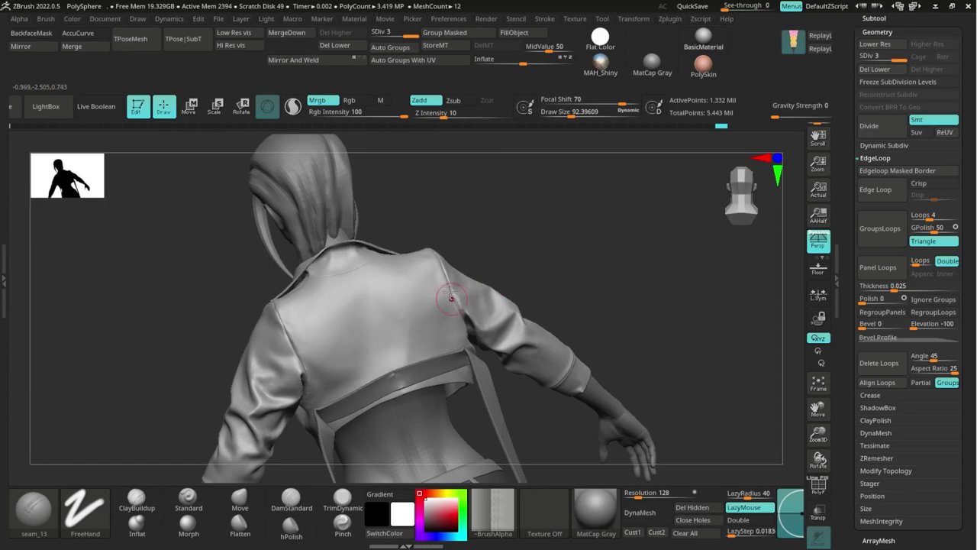
Step: Subdivide the jacket to level 4 and draw a seam_13 stitch line across the upper back between the armholes
{"action": "right_click_drag", "start_coordinate": [449, 295], "coordinate": [523, 251], "text": "shift"}
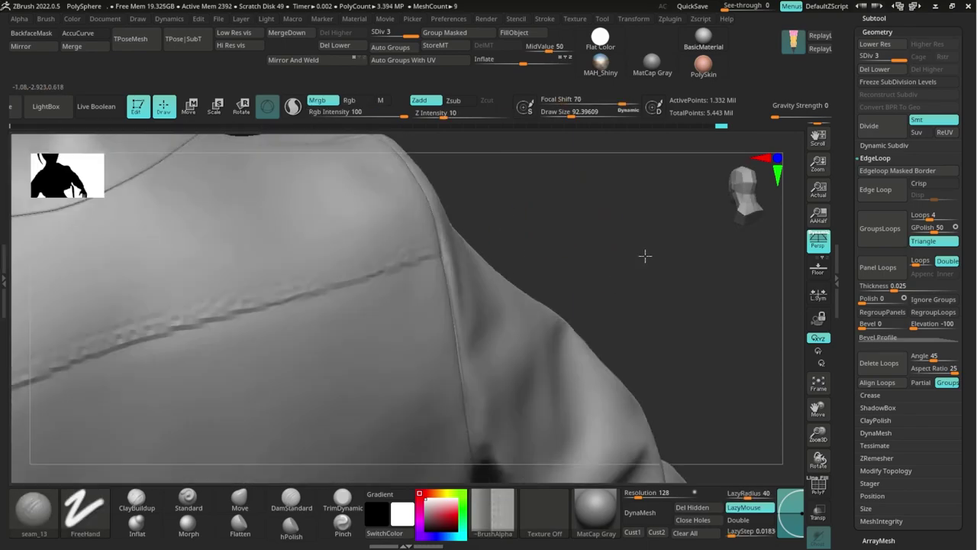
{"action": "left_click_drag", "start_coordinate": [371, 246], "coordinate": [220, 336]}
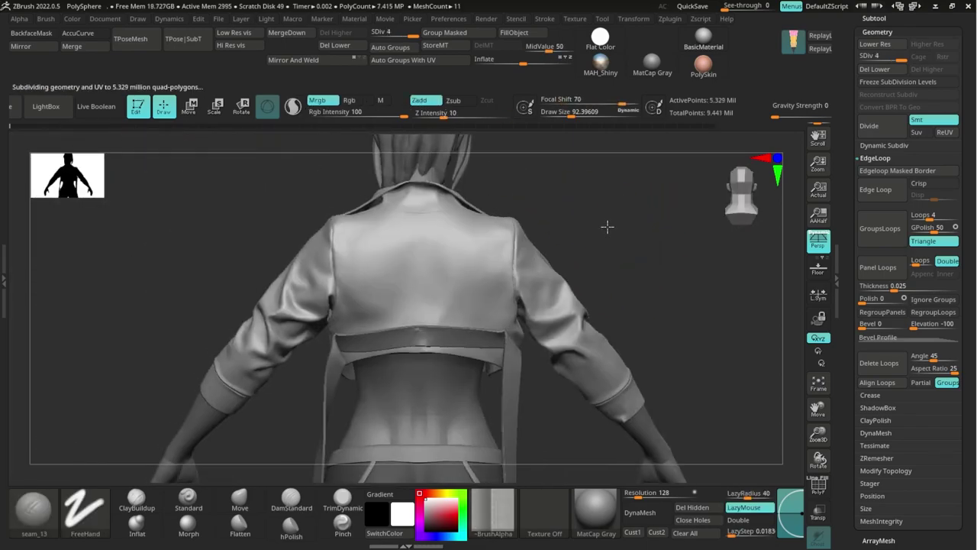
{"action": "left_click_drag", "start_coordinate": [511, 247], "coordinate": [370, 243]}
Step: Adjust the sleeve cuff's fit around the forearm with the Move brush at subdivision level 1
{"action": "mouse_move", "coordinate": [371, 243]}
{"action": "right_mouse_down", "text": "ctrl"}
{"action": "mouse_move", "coordinate": [495, 217]}
{"action": "mouse_move", "coordinate": [323, 186]}
{"action": "mouse_move", "coordinate": [543, 226]}
{"action": "mouse_move", "coordinate": [474, 245]}
{"action": "mouse_move", "coordinate": [517, 188]}
{"action": "right_mouse_up", "text": "ctrl"}
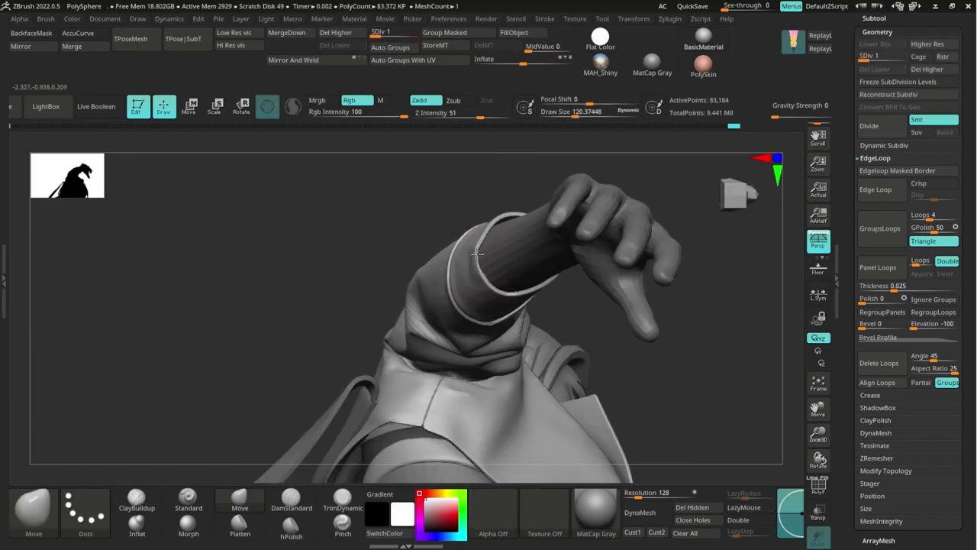
{"action": "right_click_drag", "start_coordinate": [477, 254], "coordinate": [527, 137]}
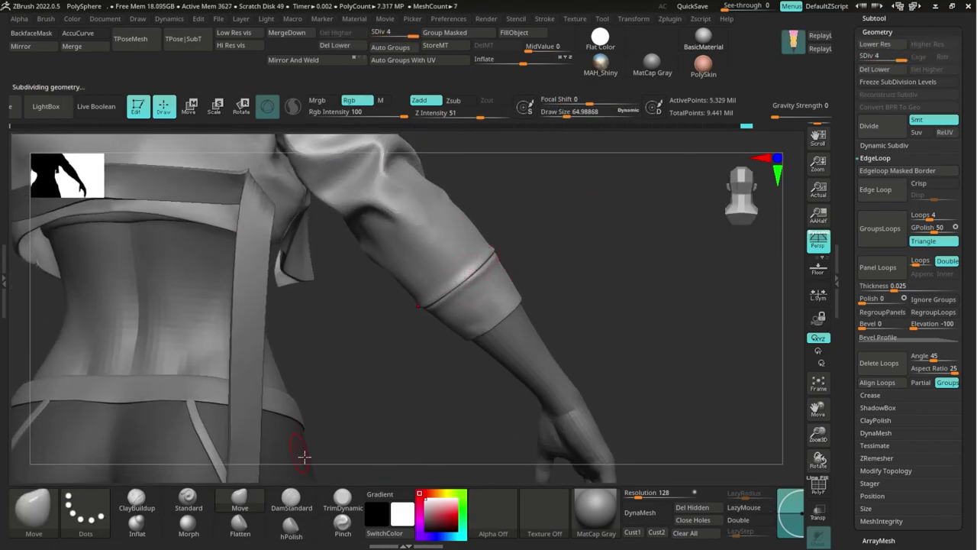
Step: Draw parallel seam_13 stitch lines along the back of the lower sleeve, across the cuff and forearm
{"action": "key", "text": "b"}
{"action": "left_click", "coordinate": [359, 376]}
{"action": "key", "text": "s"}
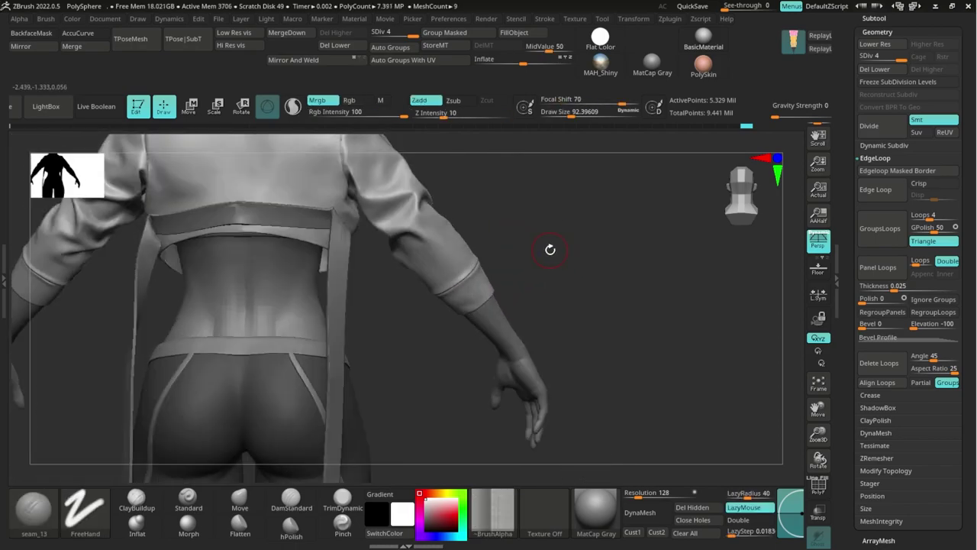
{"action": "key", "text": "s"}
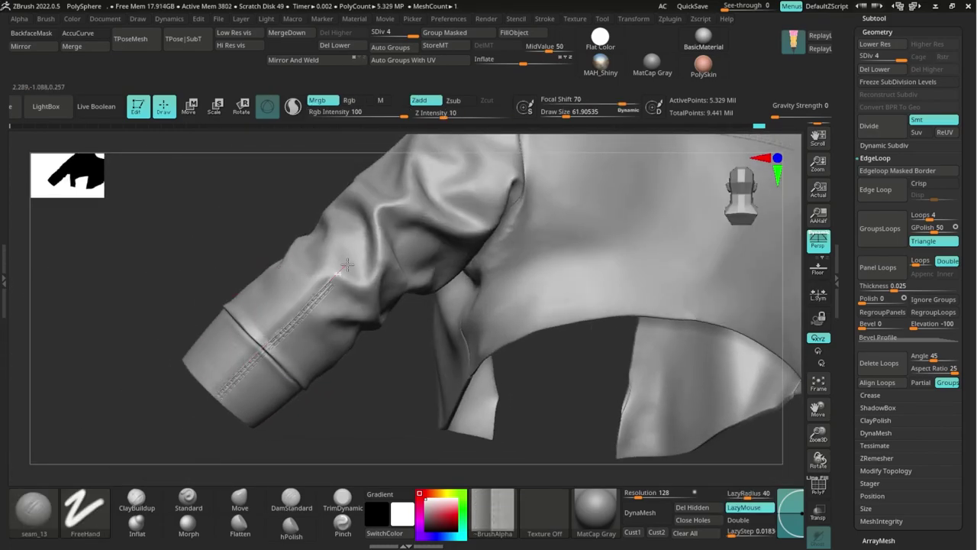
{"action": "left_click_drag", "start_coordinate": [317, 275], "coordinate": [261, 326]}
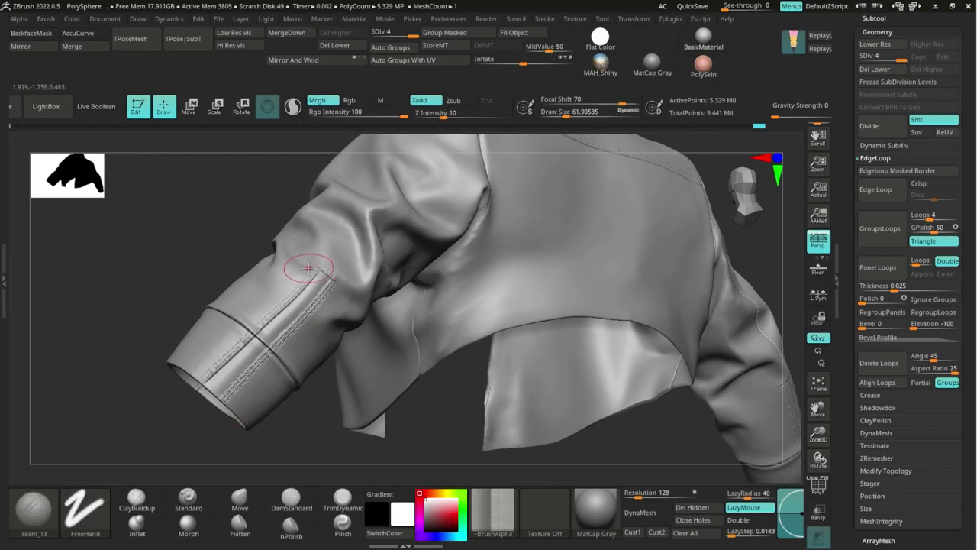
Step: Extend the seam_13 stitching past the elbow along the upper sleeve toward the shoulder
{"action": "right_click_drag", "start_coordinate": [309, 267], "coordinate": [295, 257]}
{"action": "key", "text": "ctrl"}
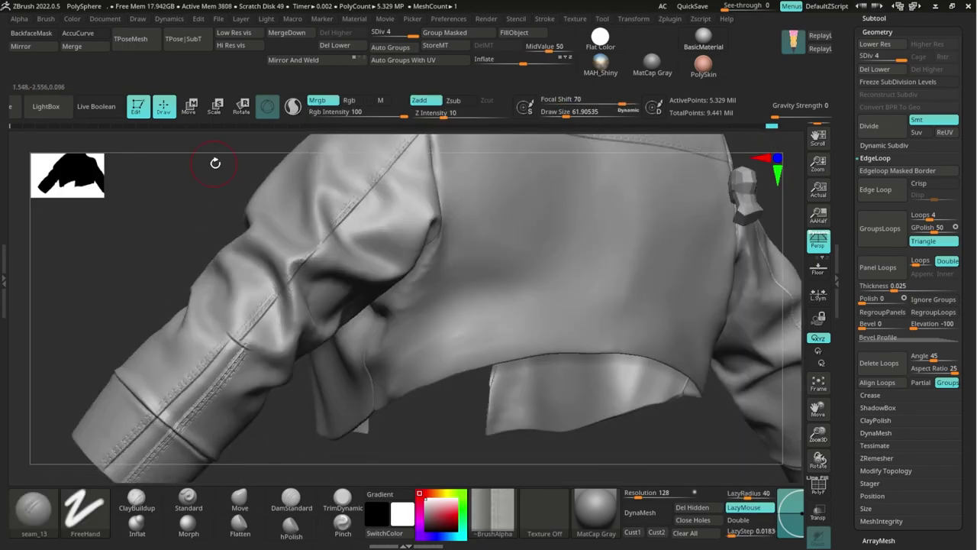
{"action": "left_click_drag", "start_coordinate": [214, 161], "coordinate": [371, 345]}
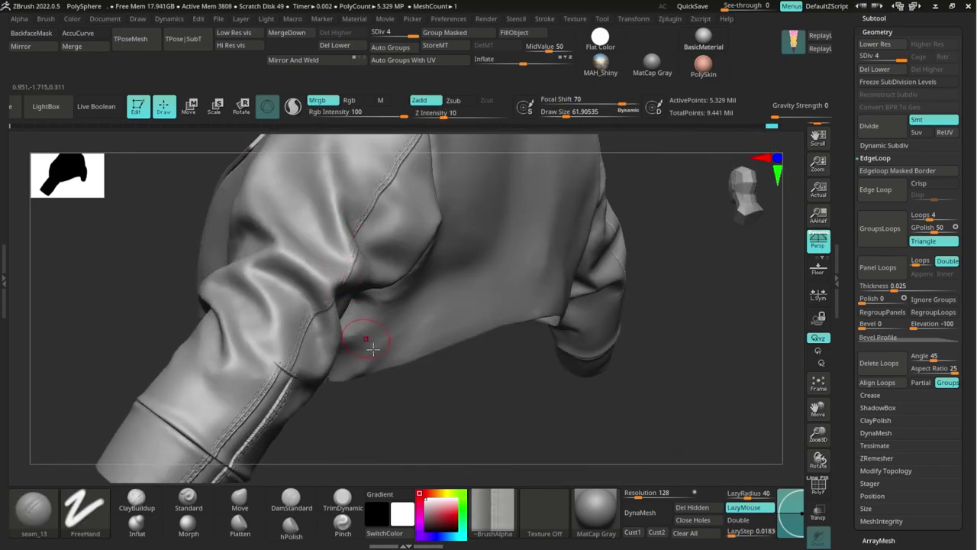
{"action": "key", "text": "ctrl"}
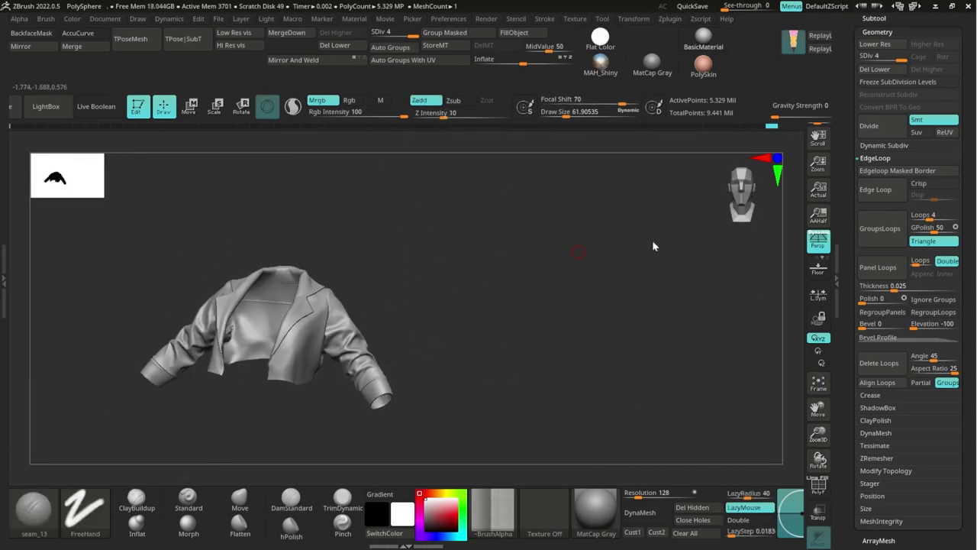
Step: Change the masking brush from MaskLasso to MaskPen and enable BackfaceMask
{"action": "mouse_move", "coordinate": [628, 245]}
{"action": "right_mouse_down"}
{"action": "mouse_move", "coordinate": [541, 287]}
{"action": "mouse_move", "coordinate": [227, 287]}
{"action": "mouse_move", "coordinate": [211, 266]}
{"action": "mouse_move", "coordinate": [303, 397]}
{"action": "mouse_move", "coordinate": [298, 270]}
{"action": "mouse_move", "coordinate": [355, 399]}
{"action": "mouse_move", "coordinate": [314, 375]}
{"action": "mouse_move", "coordinate": [310, 299]}
{"action": "right_mouse_up"}
{"action": "left_click", "coordinate": [34, 510], "text": "ctrl"}
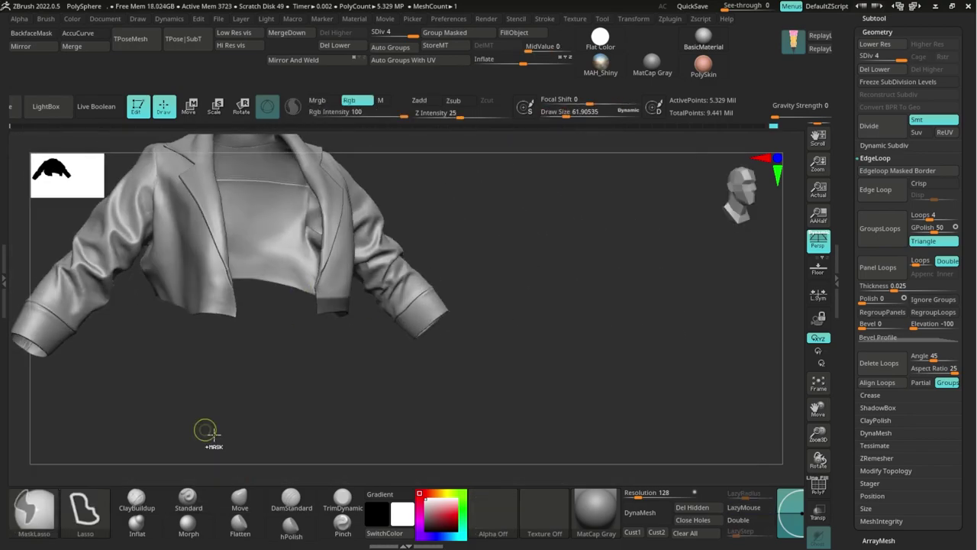
{"action": "left_click", "coordinate": [34, 510], "text": "ctrl"}
{"action": "left_click", "coordinate": [189, 501]}
{"action": "mouse_move", "coordinate": [236, 397]}
{"action": "right_mouse_down"}
{"action": "mouse_move", "coordinate": [331, 367]}
{"action": "mouse_move", "coordinate": [358, 397]}
{"action": "mouse_move", "coordinate": [458, 362]}
{"action": "mouse_move", "coordinate": [488, 321]}
{"action": "right_mouse_up"}
{"action": "left_click", "coordinate": [31, 33], "text": "ctrl"}
Step: Paint a mask along the jacket's bottom edge to define a hem band around the front, side and back
{"action": "left_click_drag", "start_coordinate": [331, 315], "coordinate": [578, 255], "text": "ctrl"}
{"action": "right_click_drag", "start_coordinate": [578, 382], "coordinate": [458, 382]}
{"action": "mouse_move", "coordinate": [306, 298]}
{"action": "left_mouse_down", "text": "ctrl"}
{"action": "mouse_move", "coordinate": [428, 270]}
{"action": "mouse_move", "coordinate": [629, 336]}
{"action": "left_mouse_up", "text": "ctrl"}
{"action": "mouse_move", "coordinate": [458, 413]}
{"action": "right_mouse_down"}
{"action": "mouse_move", "coordinate": [423, 401]}
{"action": "mouse_move", "coordinate": [397, 416]}
{"action": "right_mouse_up"}
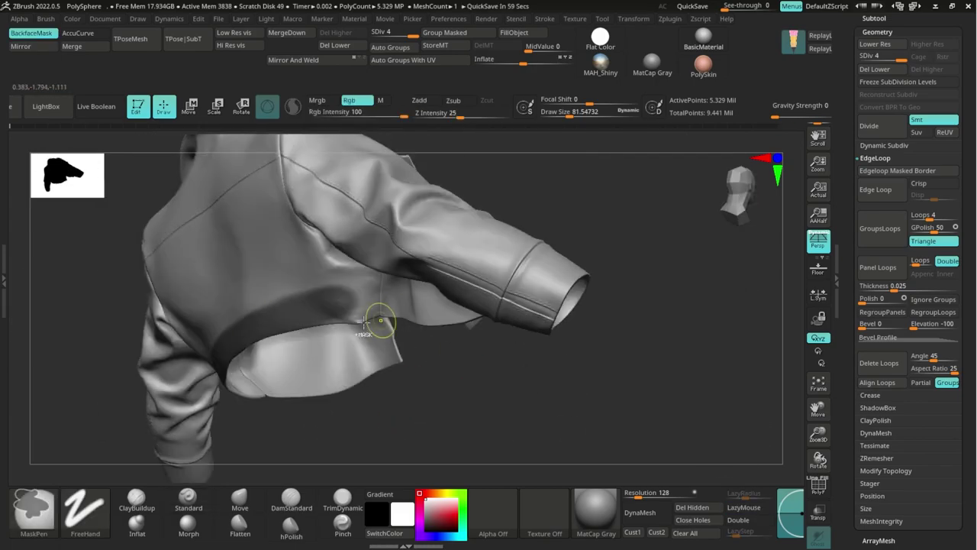
{"action": "left_click_drag", "start_coordinate": [364, 322], "coordinate": [458, 306], "text": "ctrl"}
Step: Invert the hem mask, inflate the hem band slightly, and clear the mask
{"action": "right_click_drag", "start_coordinate": [428, 412], "coordinate": [489, 412]}
{"action": "left_click", "coordinate": [489, 412], "text": "ctrl"}
{"action": "left_click_drag", "start_coordinate": [530, 61], "coordinate": [533, 61]}
{"action": "right_click_drag", "start_coordinate": [641, 229], "coordinate": [550, 201]}
{"action": "left_click_drag", "start_coordinate": [703, 275], "coordinate": [725, 305], "text": "ctrl"}
Step: Smooth the jacket's thick bottom edge where the hem band has become uneven
{"action": "mouse_move", "coordinate": [649, 306]}
{"action": "right_mouse_down"}
{"action": "mouse_move", "coordinate": [616, 173]}
{"action": "mouse_move", "coordinate": [629, 249]}
{"action": "mouse_move", "coordinate": [458, 336]}
{"action": "right_mouse_up"}
{"action": "left_click_drag", "start_coordinate": [458, 335], "coordinate": [442, 371], "text": "shift"}
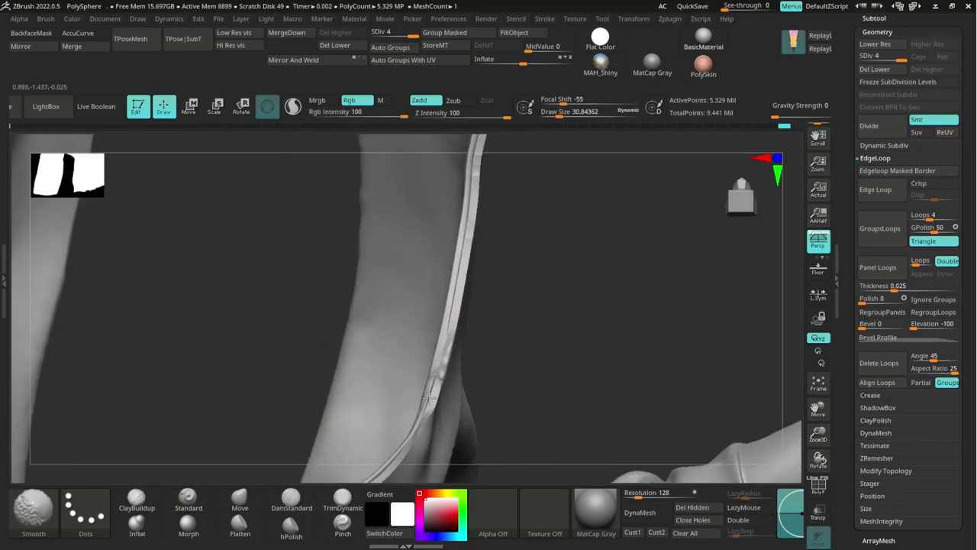
{"action": "mouse_move", "coordinate": [442, 371]}
{"action": "right_mouse_down"}
{"action": "mouse_move", "coordinate": [463, 358]}
{"action": "mouse_move", "coordinate": [397, 336]}
{"action": "right_mouse_up"}
{"action": "right_click_drag", "start_coordinate": [389, 239], "coordinate": [580, 283]}
{"action": "right_click_drag", "start_coordinate": [580, 282], "coordinate": [611, 275], "text": "ctrl"}
Step: Clean up the hem band's lower edge near the side seams with the Move brush and smoothing
{"action": "key", "text": "shift+d"}
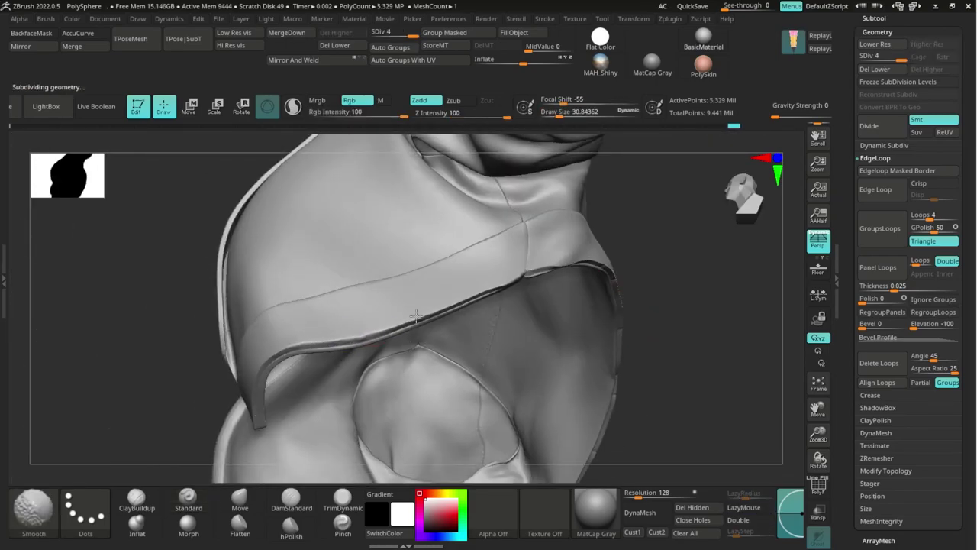
{"action": "mouse_move", "coordinate": [416, 315]}
{"action": "right_mouse_down"}
{"action": "mouse_move", "coordinate": [591, 281]}
{"action": "mouse_move", "coordinate": [528, 265]}
{"action": "mouse_move", "coordinate": [562, 359]}
{"action": "mouse_move", "coordinate": [489, 305]}
{"action": "right_mouse_up"}
{"action": "right_click_drag", "start_coordinate": [489, 305], "coordinate": [438, 308], "text": "ctrl"}
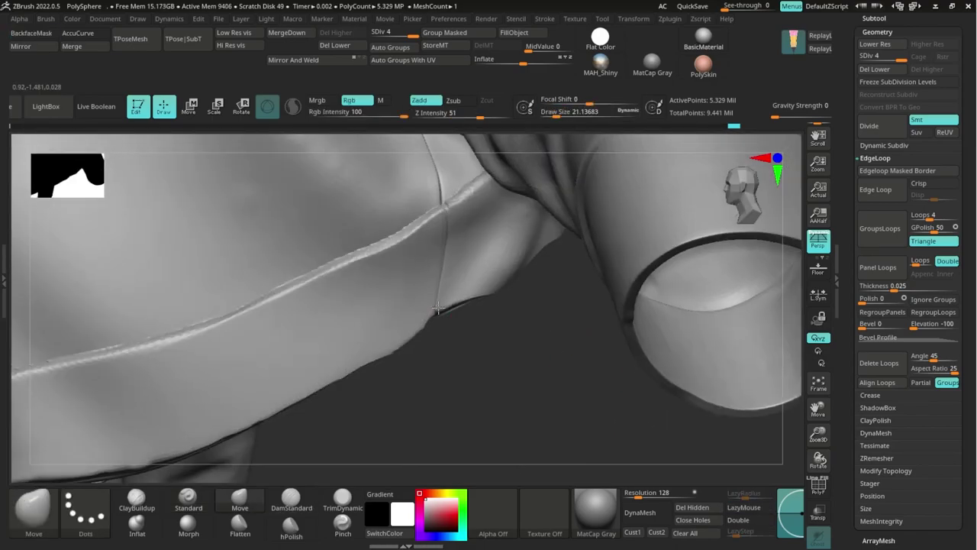
{"action": "right_click_drag", "start_coordinate": [479, 266], "coordinate": [264, 177]}
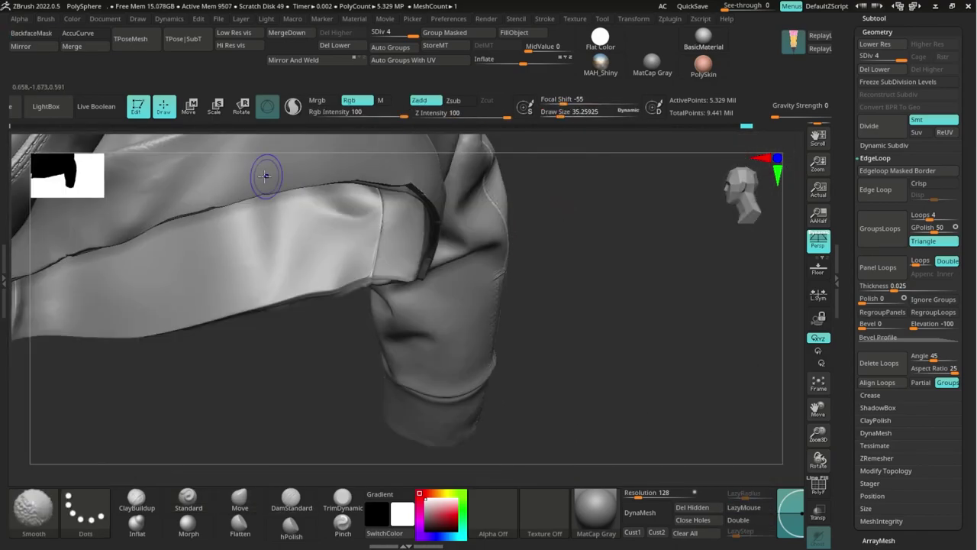
{"action": "mouse_move", "coordinate": [182, 206]}
{"action": "right_mouse_down"}
{"action": "mouse_move", "coordinate": [290, 354]}
{"action": "mouse_move", "coordinate": [236, 235]}
{"action": "mouse_move", "coordinate": [192, 299]}
{"action": "mouse_move", "coordinate": [326, 264]}
{"action": "right_mouse_up"}
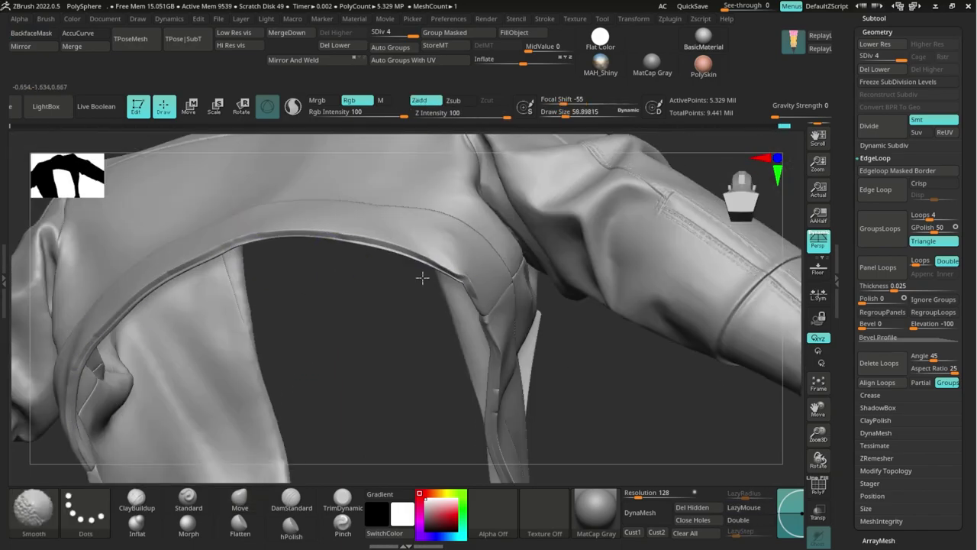
Step: Flatten the thickness edges along the inside of the jacket's front opening and hem with the hPolish brush
{"action": "mouse_move", "coordinate": [422, 278]}
{"action": "right_mouse_down"}
{"action": "mouse_move", "coordinate": [602, 405]}
{"action": "mouse_move", "coordinate": [293, 329]}
{"action": "mouse_move", "coordinate": [332, 374]}
{"action": "mouse_move", "coordinate": [367, 377]}
{"action": "right_mouse_up"}
{"action": "left_click", "coordinate": [291, 527]}
{"action": "right_click_drag", "start_coordinate": [247, 349], "coordinate": [243, 373]}
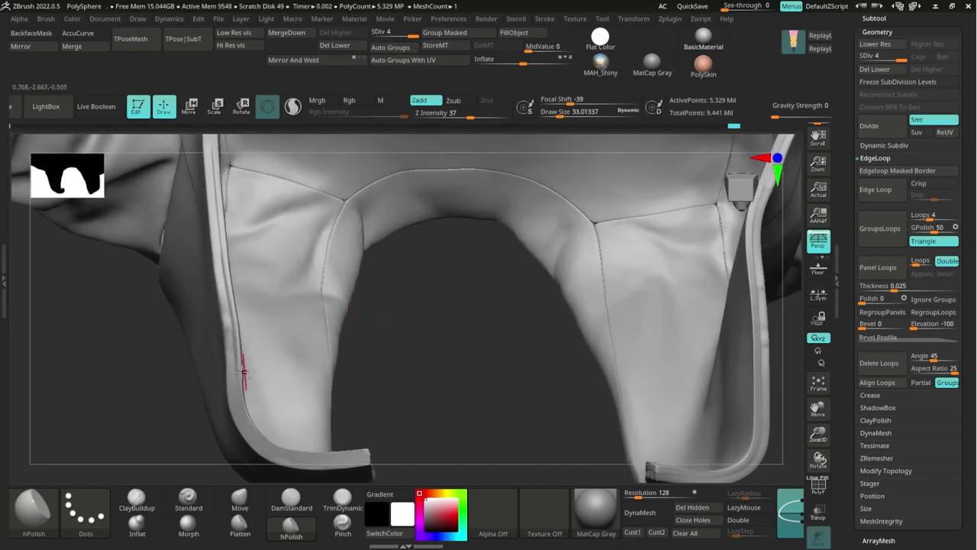
{"action": "left_click_drag", "start_coordinate": [224, 285], "coordinate": [218, 233]}
{"action": "right_click_drag", "start_coordinate": [218, 233], "coordinate": [153, 428], "text": "alt"}
{"action": "left_click_drag", "start_coordinate": [192, 264], "coordinate": [193, 295]}
{"action": "mouse_move", "coordinate": [192, 199]}
{"action": "right_mouse_down", "text": "alt"}
{"action": "mouse_move", "coordinate": [200, 280]}
{"action": "mouse_move", "coordinate": [316, 196]}
{"action": "mouse_move", "coordinate": [273, 214]}
{"action": "right_mouse_up", "text": "alt"}
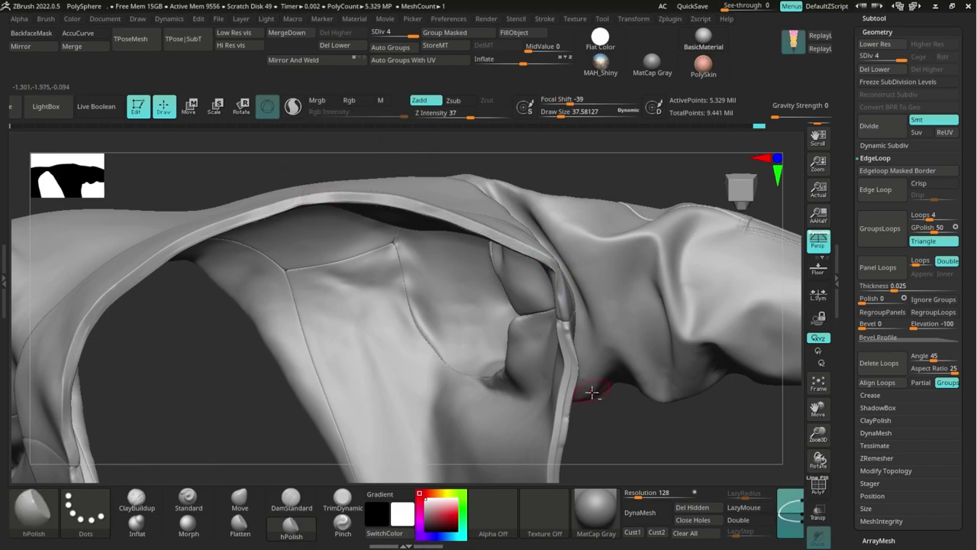
Step: Select the seam_13 brush and try stitching along the hem band's upper seam on the front panel
{"action": "mouse_move", "coordinate": [593, 393]}
{"action": "right_mouse_down"}
{"action": "mouse_move", "coordinate": [535, 291]}
{"action": "mouse_move", "coordinate": [523, 355]}
{"action": "mouse_move", "coordinate": [506, 232]}
{"action": "mouse_move", "coordinate": [476, 361]}
{"action": "mouse_move", "coordinate": [522, 306]}
{"action": "mouse_move", "coordinate": [421, 271]}
{"action": "mouse_move", "coordinate": [435, 298]}
{"action": "mouse_move", "coordinate": [502, 258]}
{"action": "mouse_move", "coordinate": [480, 174]}
{"action": "right_mouse_up"}
{"action": "key", "text": "b"}
{"action": "left_click", "coordinate": [489, 229]}
{"action": "mouse_move", "coordinate": [500, 244]}
{"action": "right_mouse_down"}
{"action": "mouse_move", "coordinate": [515, 285]}
{"action": "mouse_move", "coordinate": [458, 298]}
{"action": "right_mouse_up"}
{"action": "right_click_drag", "start_coordinate": [302, 314], "coordinate": [437, 259]}
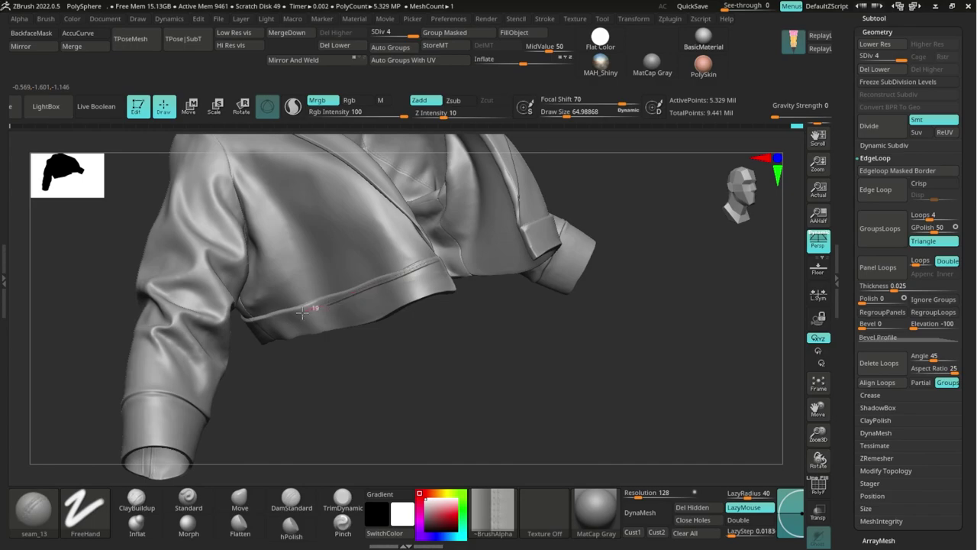
{"action": "right_click_drag", "start_coordinate": [302, 313], "coordinate": [397, 351]}
Step: Hide both jacket sleeves to expose the sides of the hem band
{"action": "left_click_drag", "start_coordinate": [295, 192], "coordinate": [131, 484], "text": "ctrl+alt+shift"}
{"action": "left_click_drag", "start_coordinate": [502, 178], "coordinate": [608, 445], "text": "ctrl+alt+shift"}
{"action": "left_click_drag", "start_coordinate": [488, 190], "coordinate": [524, 299], "text": "ctrl"}
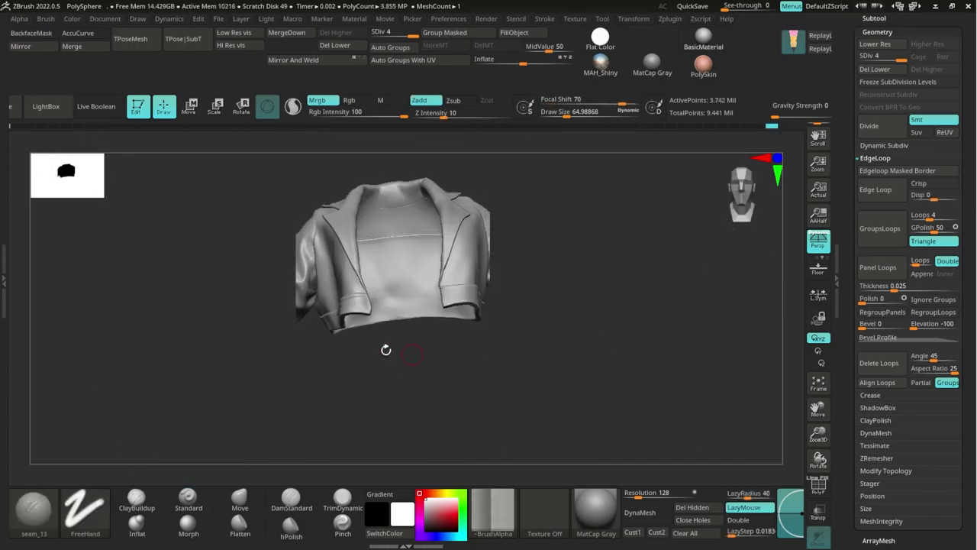
{"action": "left_click_drag", "start_coordinate": [320, 204], "coordinate": [246, 342], "text": "ctrl+alt+shift"}
Step: Stitch along the hem band's upper seam with the seam_13 brush, from the back around the sides to the front panel
{"action": "mouse_move", "coordinate": [259, 348]}
{"action": "right_mouse_down"}
{"action": "mouse_move", "coordinate": [374, 356]}
{"action": "mouse_move", "coordinate": [393, 319]}
{"action": "right_mouse_up"}
{"action": "left_click_drag", "start_coordinate": [527, 267], "coordinate": [396, 315]}
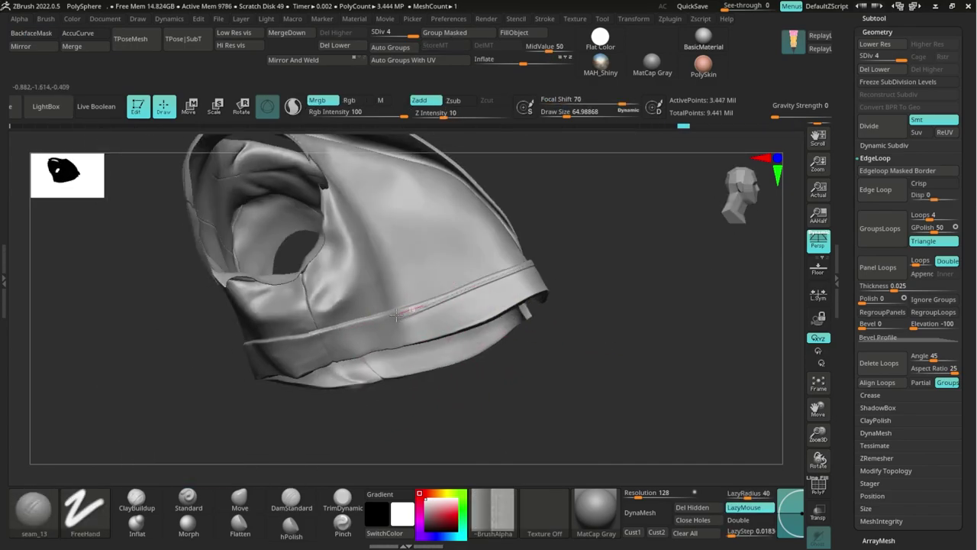
{"action": "right_click_drag", "start_coordinate": [299, 342], "coordinate": [394, 310]}
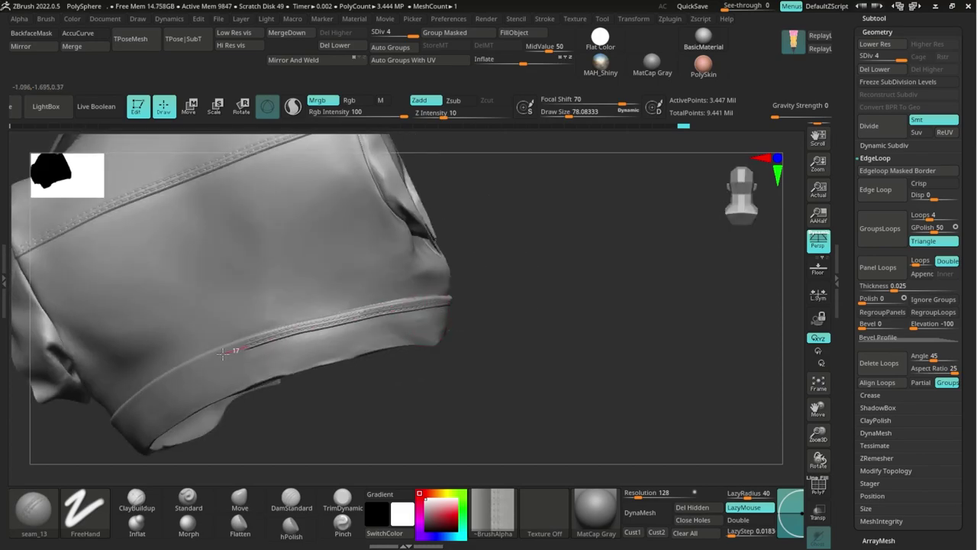
{"action": "right_click_drag", "start_coordinate": [222, 352], "coordinate": [570, 325]}
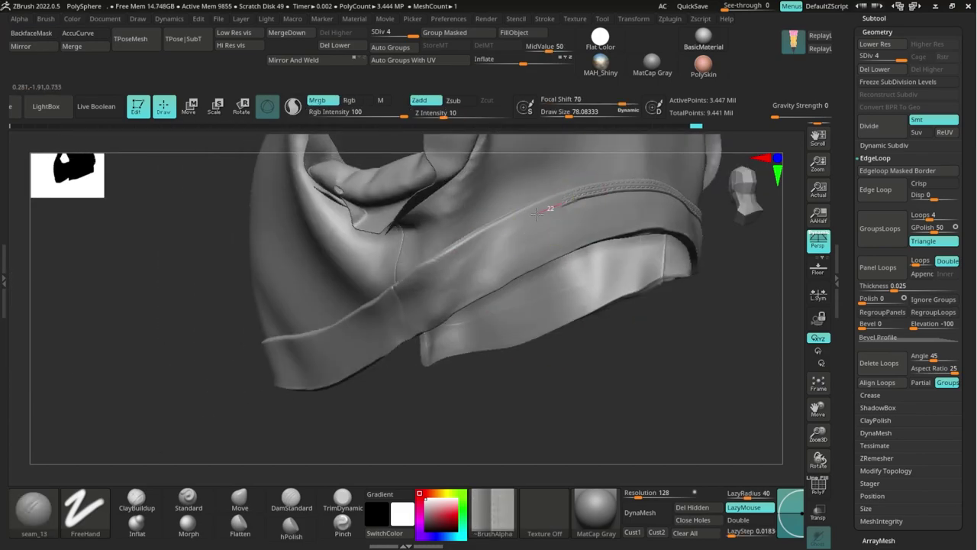
{"action": "right_click_drag", "start_coordinate": [477, 240], "coordinate": [547, 273]}
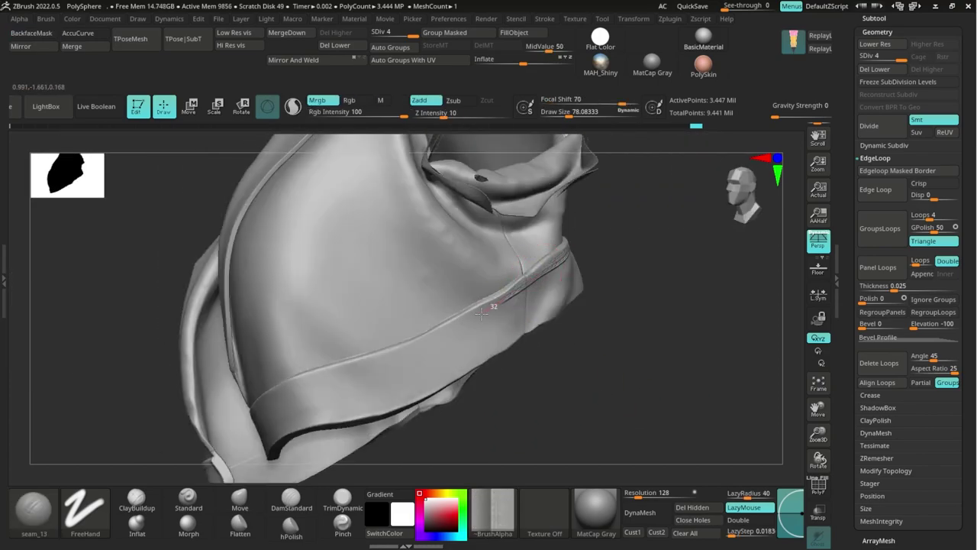
{"action": "right_click_drag", "start_coordinate": [297, 390], "coordinate": [586, 214]}
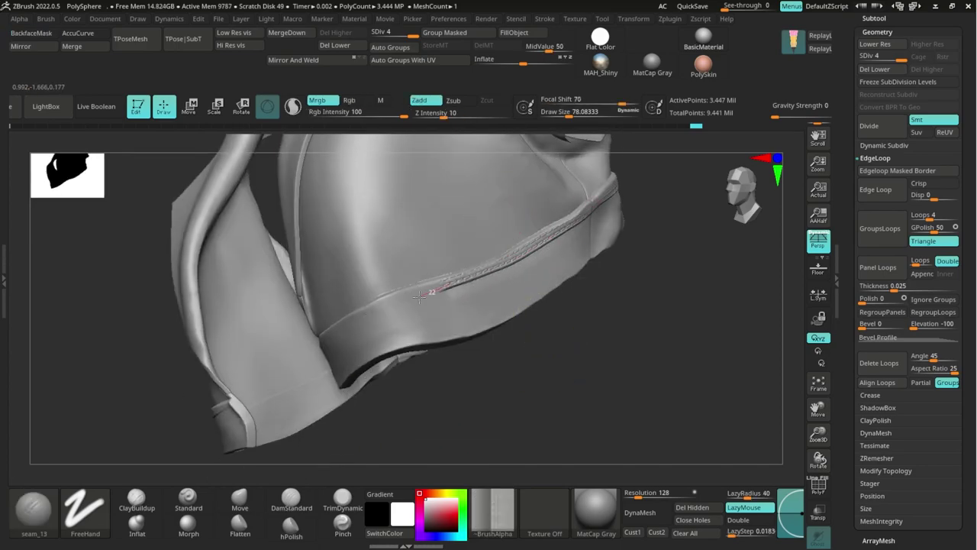
Step: Stitch the hem band's vertical front end and continue along its lower edge around the back
{"action": "right_click_drag", "start_coordinate": [419, 296], "coordinate": [473, 349]}
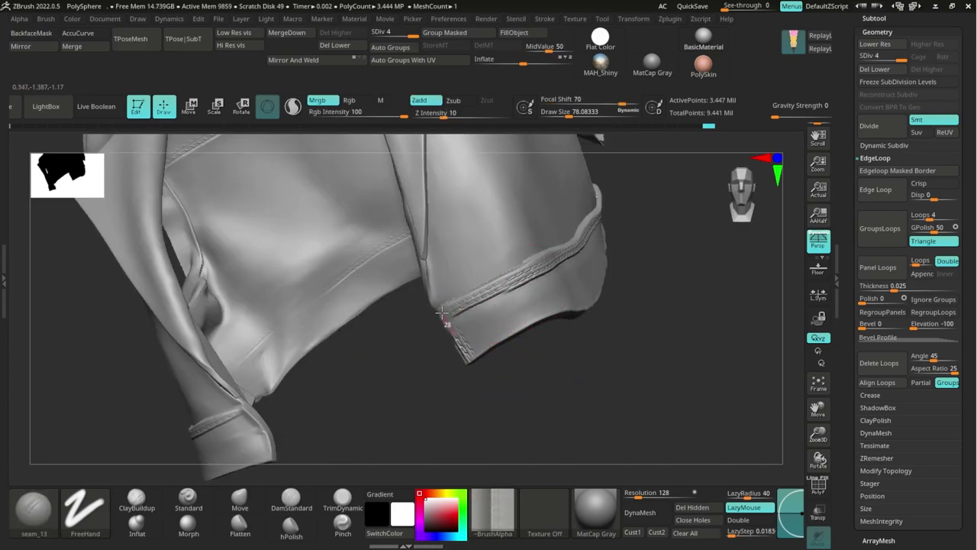
{"action": "right_click_drag", "start_coordinate": [442, 312], "coordinate": [456, 337]}
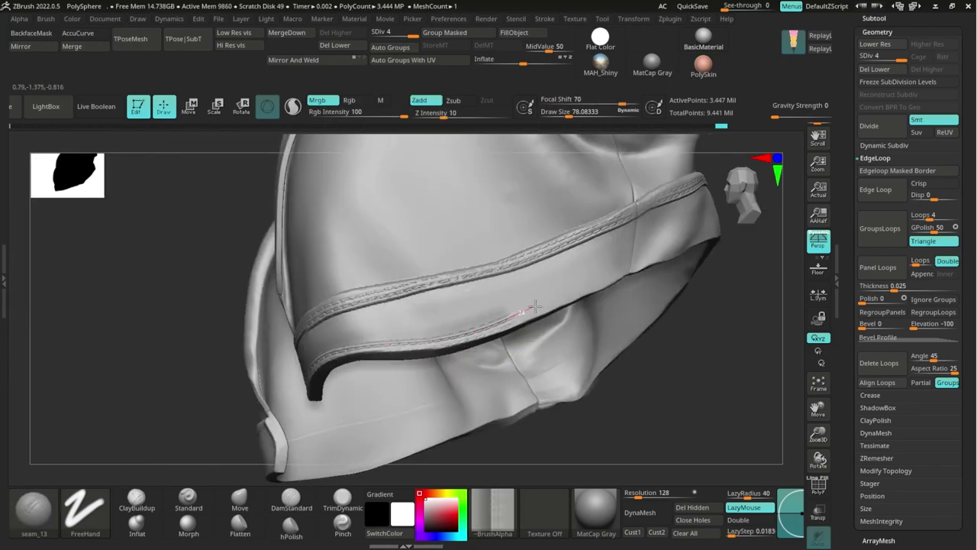
{"action": "right_click_drag", "start_coordinate": [534, 306], "coordinate": [308, 281]}
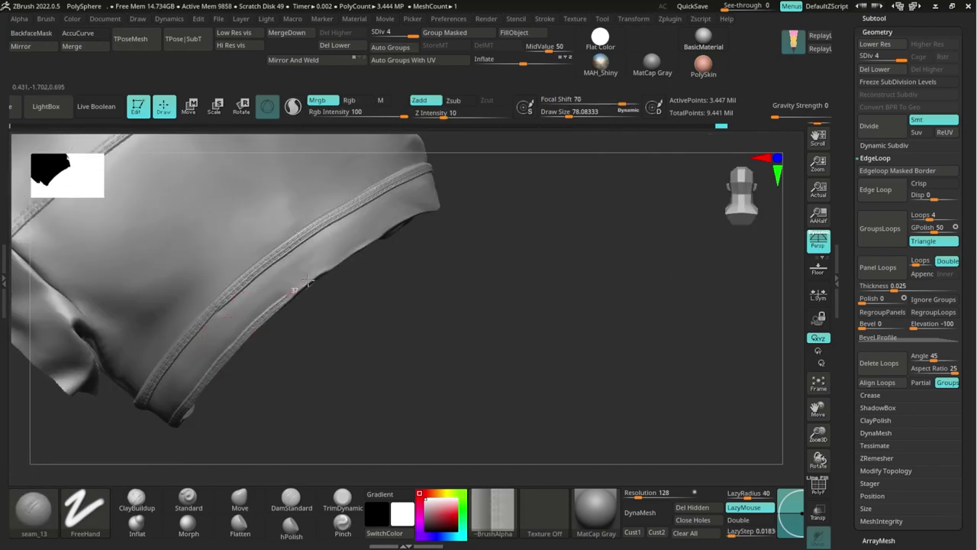
{"action": "right_click_drag", "start_coordinate": [505, 208], "coordinate": [262, 242]}
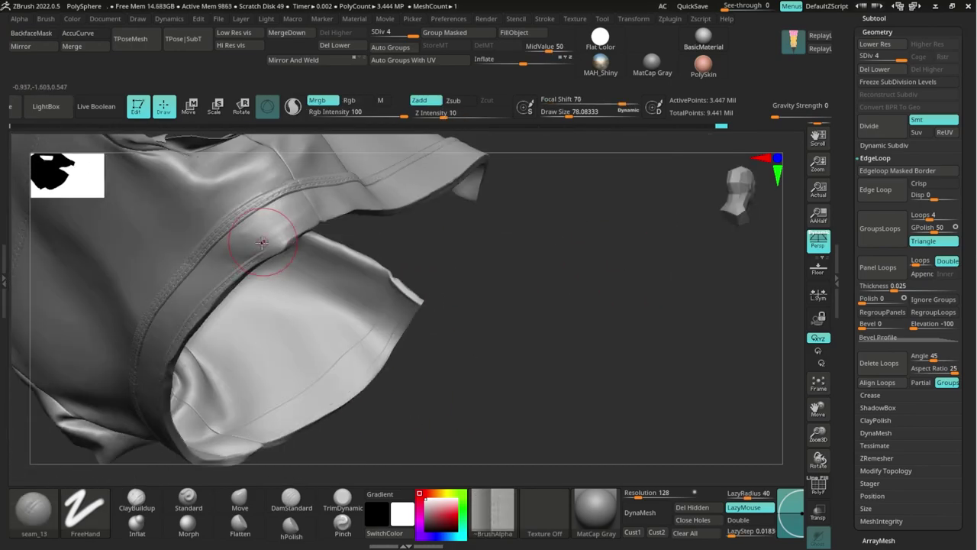
{"action": "right_click_drag", "start_coordinate": [379, 199], "coordinate": [270, 313]}
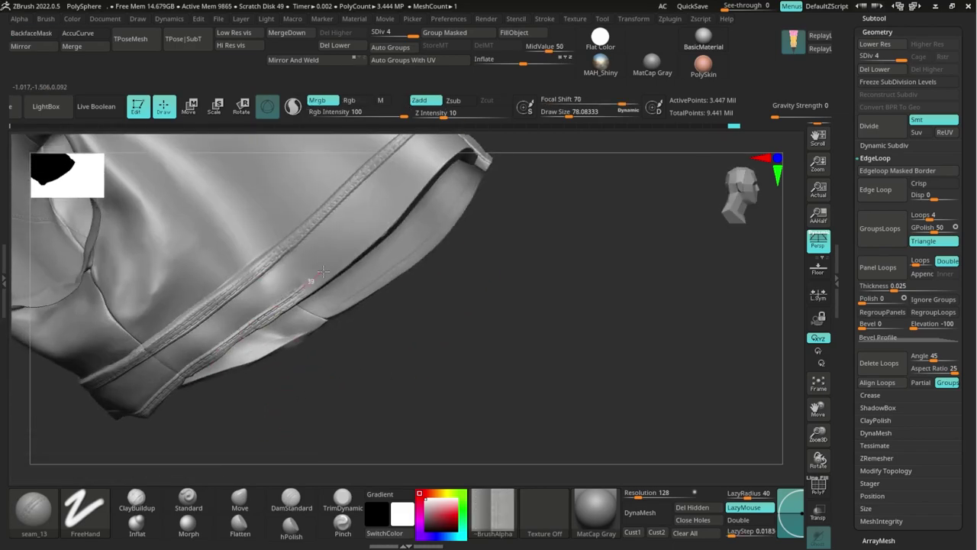
Step: Redo the stitching along the hem band's lower edge on the opposite side and stitch that panel's vertical front end
{"action": "right_click_drag", "start_coordinate": [474, 252], "coordinate": [427, 321]}
{"action": "right_click_drag", "start_coordinate": [428, 367], "coordinate": [390, 298]}
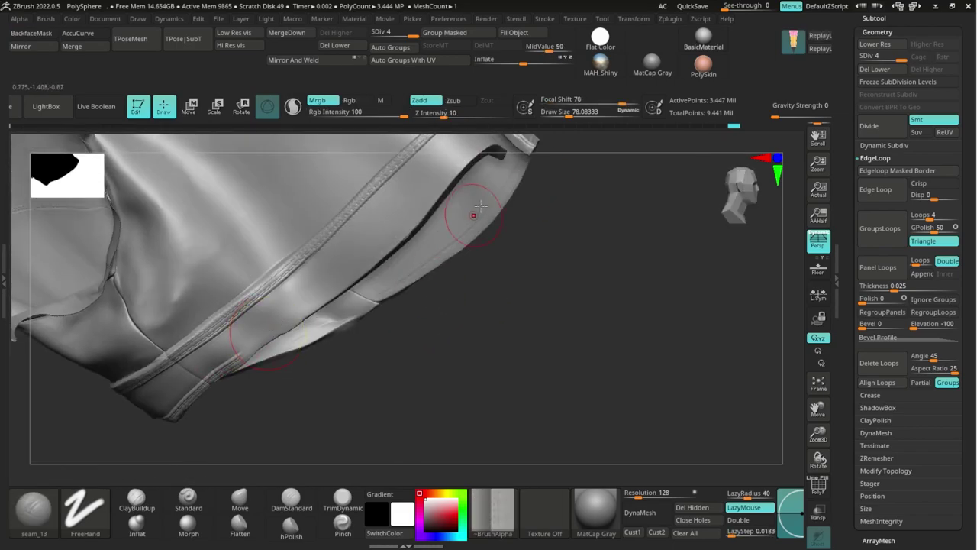
{"action": "right_click_drag", "start_coordinate": [473, 321], "coordinate": [188, 362]}
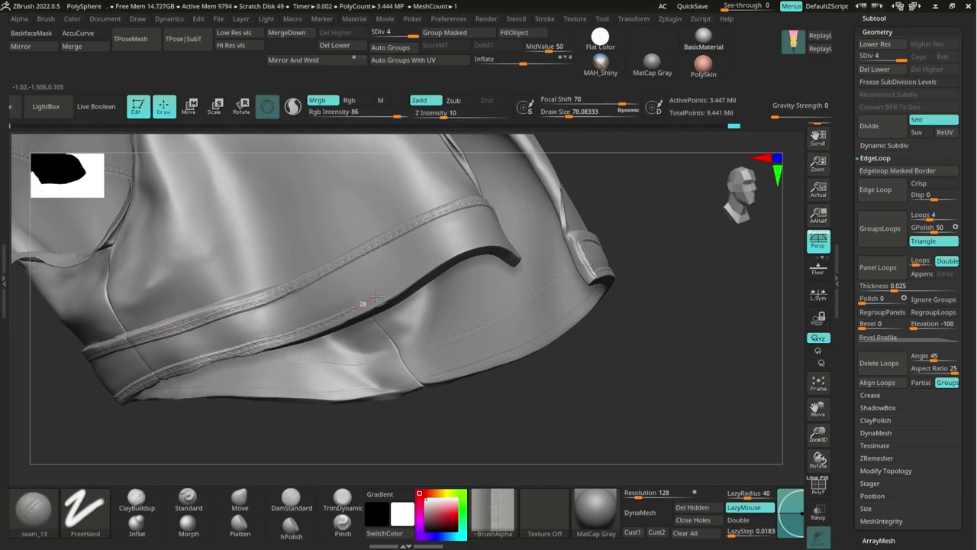
{"action": "right_click_drag", "start_coordinate": [613, 205], "coordinate": [397, 283]}
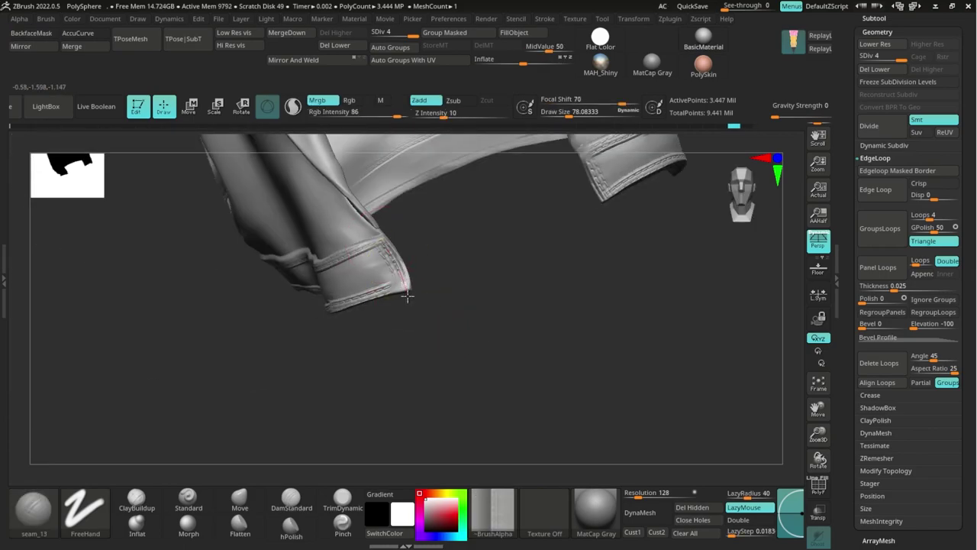
{"action": "mouse_move", "coordinate": [443, 305]}
{"action": "right_mouse_down"}
{"action": "mouse_move", "coordinate": [461, 316]}
{"action": "mouse_move", "coordinate": [249, 320]}
{"action": "mouse_move", "coordinate": [588, 236]}
{"action": "mouse_move", "coordinate": [552, 261]}
{"action": "mouse_move", "coordinate": [554, 253]}
{"action": "mouse_move", "coordinate": [519, 251]}
{"action": "right_mouse_up"}
Step: Adjust the hem band's side with the Move brush and stitch the long sleeve seams using the seam_13 brush
{"action": "left_click", "coordinate": [240, 500]}
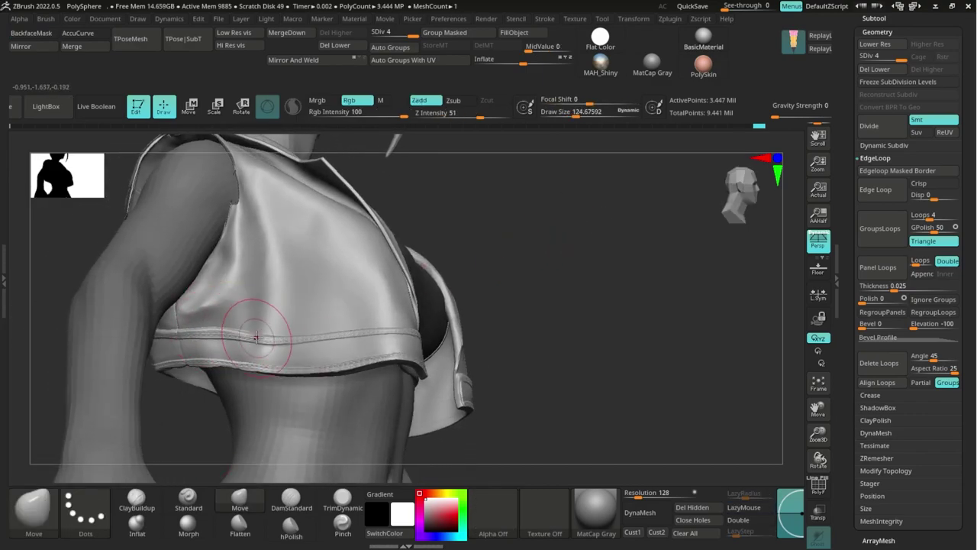
{"action": "right_click_drag", "start_coordinate": [205, 360], "coordinate": [525, 253]}
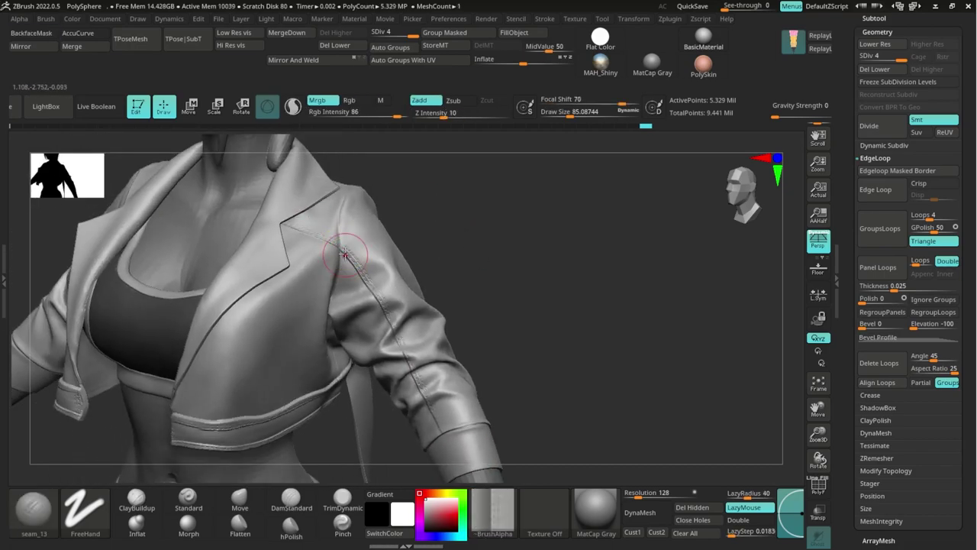
{"action": "left_click_drag", "start_coordinate": [514, 278], "coordinate": [530, 340]}
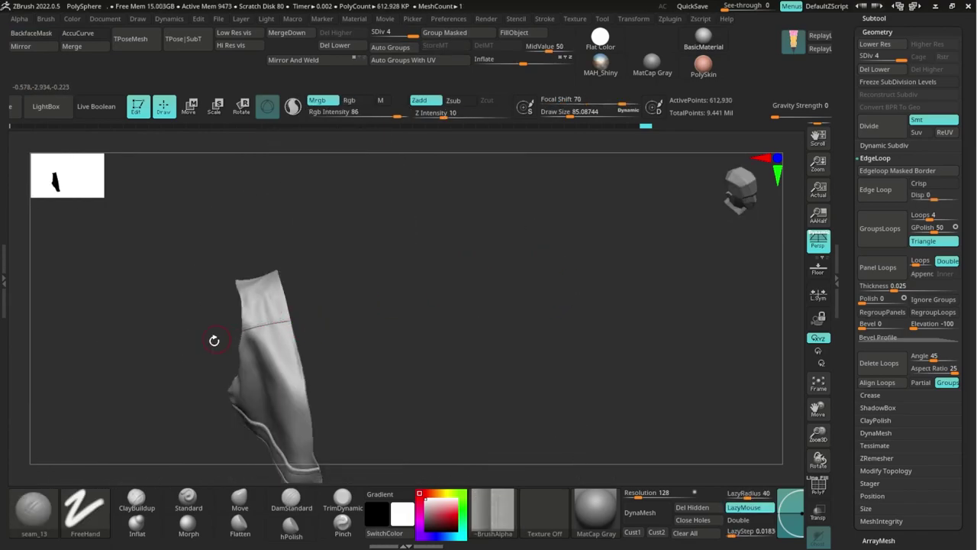
{"action": "mouse_move", "coordinate": [214, 338]}
{"action": "left_mouse_down"}
{"action": "mouse_move", "coordinate": [203, 225]}
{"action": "mouse_move", "coordinate": [223, 333]}
{"action": "mouse_move", "coordinate": [268, 445]}
{"action": "left_mouse_up"}
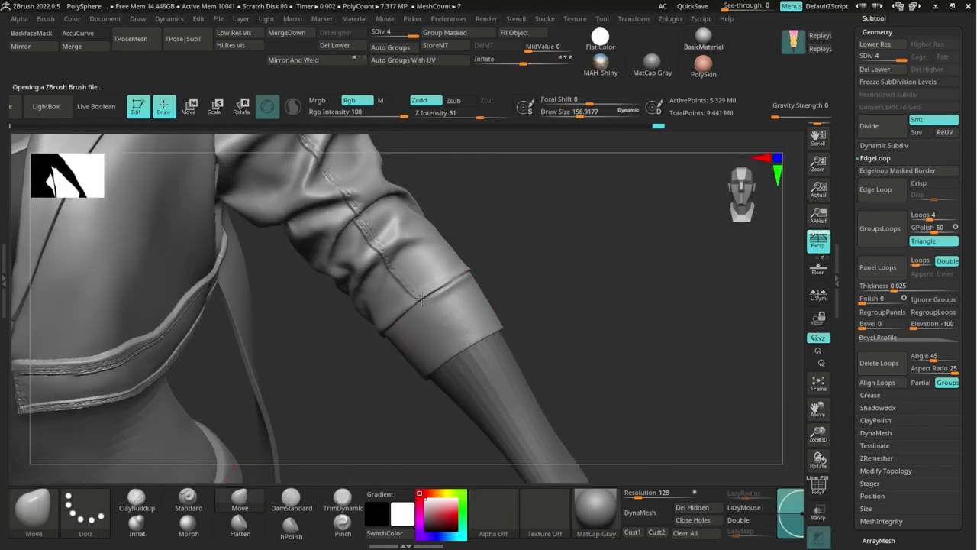
Step: Select the seam_14 brush and stitch the sleeve cuff's upper seam and vertical seams
{"action": "key", "text": "b"}
{"action": "left_click", "coordinate": [594, 502]}
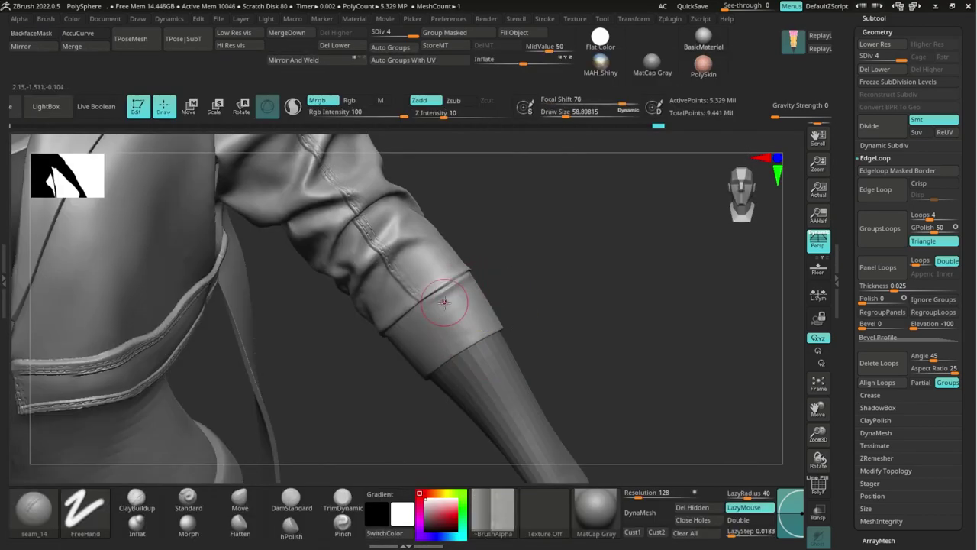
{"action": "key", "text": "ctrl"}
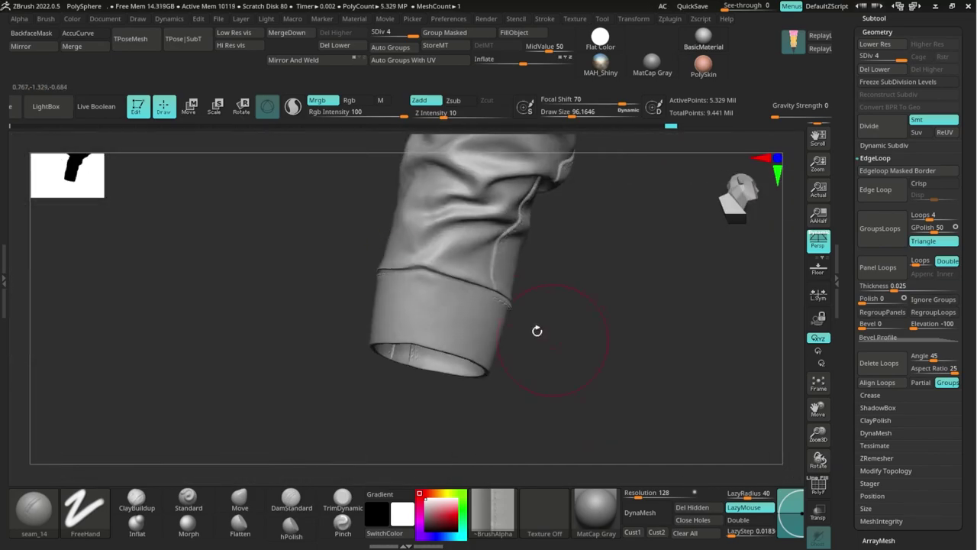
{"action": "left_click_drag", "start_coordinate": [586, 359], "coordinate": [473, 343]}
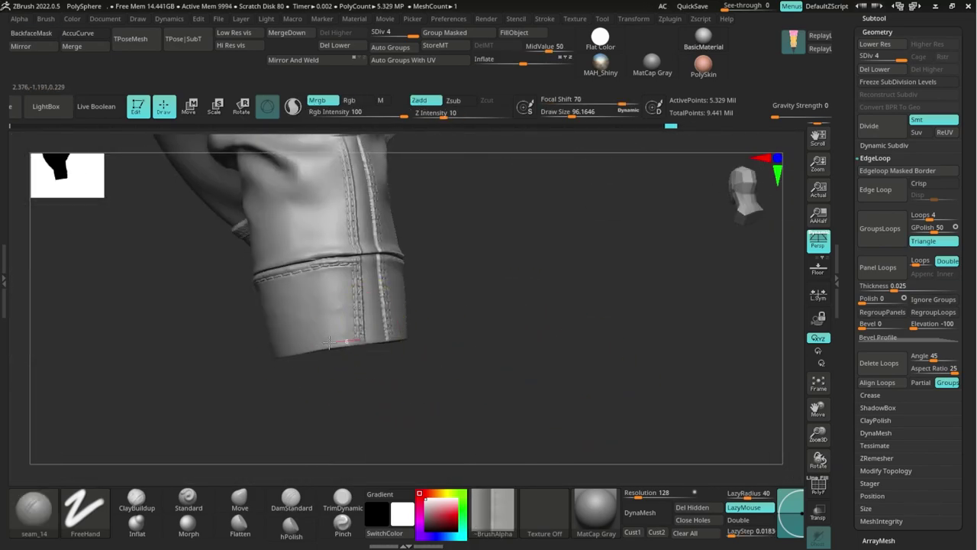
Step: Stitch around the lower edges of the sleeve cuffs and finish their upper seams with the seam_14 brush
{"action": "mouse_move", "coordinate": [377, 349]}
{"action": "left_mouse_down"}
{"action": "mouse_move", "coordinate": [306, 356]}
{"action": "mouse_move", "coordinate": [291, 372]}
{"action": "mouse_move", "coordinate": [377, 349]}
{"action": "mouse_move", "coordinate": [321, 369]}
{"action": "mouse_move", "coordinate": [316, 419]}
{"action": "mouse_move", "coordinate": [379, 441]}
{"action": "mouse_move", "coordinate": [480, 364]}
{"action": "mouse_move", "coordinate": [458, 320]}
{"action": "left_mouse_up"}
{"action": "left_click_drag", "start_coordinate": [232, 286], "coordinate": [290, 273]}
{"action": "mouse_move", "coordinate": [405, 298]}
{"action": "left_mouse_down"}
{"action": "mouse_move", "coordinate": [436, 277]}
{"action": "mouse_move", "coordinate": [451, 282]}
{"action": "left_mouse_up"}
{"action": "mouse_move", "coordinate": [227, 290]}
{"action": "left_mouse_down"}
{"action": "mouse_move", "coordinate": [300, 277]}
{"action": "mouse_move", "coordinate": [338, 258]}
{"action": "mouse_move", "coordinate": [519, 262]}
{"action": "mouse_move", "coordinate": [569, 308]}
{"action": "mouse_move", "coordinate": [527, 284]}
{"action": "left_mouse_up"}
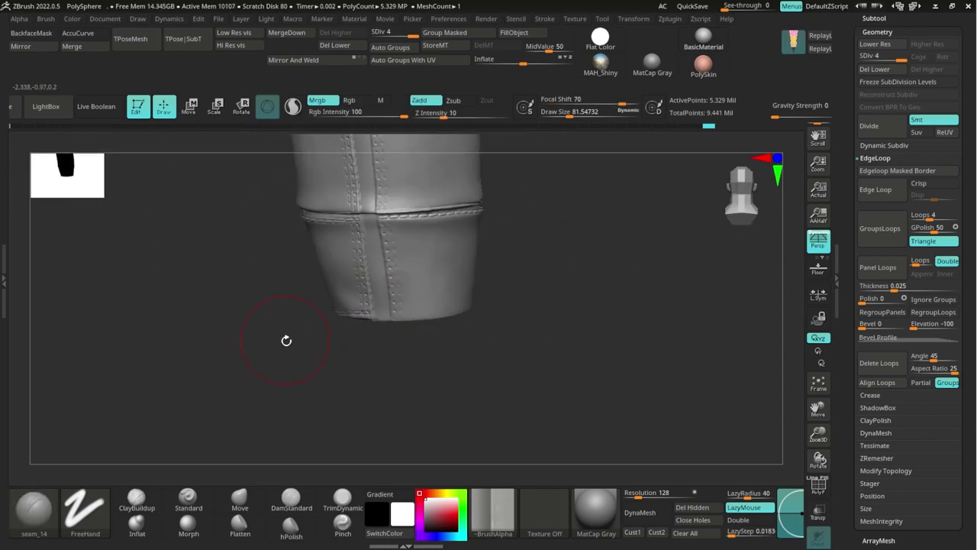
{"action": "left_click_drag", "start_coordinate": [285, 341], "coordinate": [367, 335]}
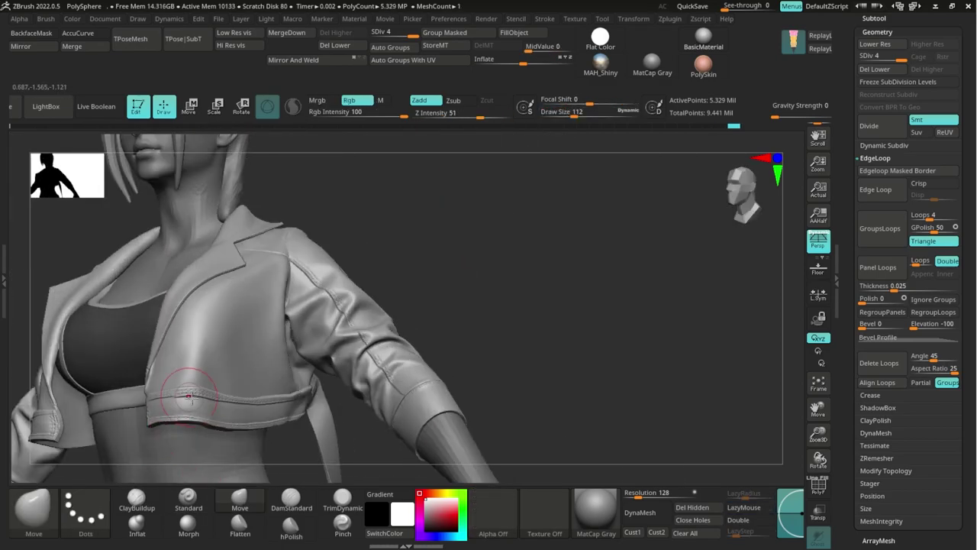
Step: Nudge the hem band's upper seam on the front panel with the Move brush and hide most of the jacket
{"action": "left_click_drag", "start_coordinate": [237, 389], "coordinate": [241, 394]}
{"action": "mouse_move", "coordinate": [268, 415]}
{"action": "right_mouse_down"}
{"action": "mouse_move", "coordinate": [255, 392]}
{"action": "mouse_move", "coordinate": [460, 305]}
{"action": "mouse_move", "coordinate": [371, 320]}
{"action": "right_mouse_up"}
{"action": "key", "text": "b"}
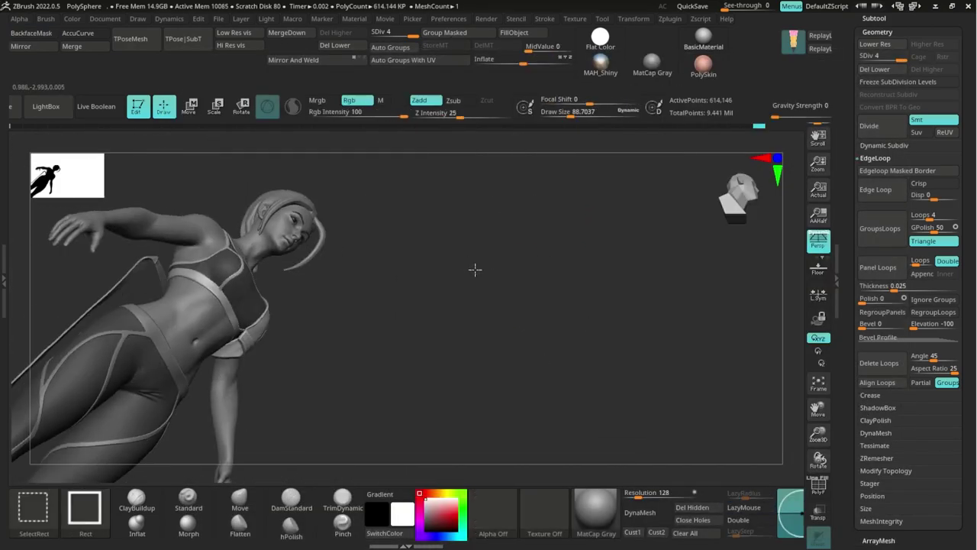
{"action": "left_click_drag", "start_coordinate": [267, 427], "coordinate": [259, 369]}
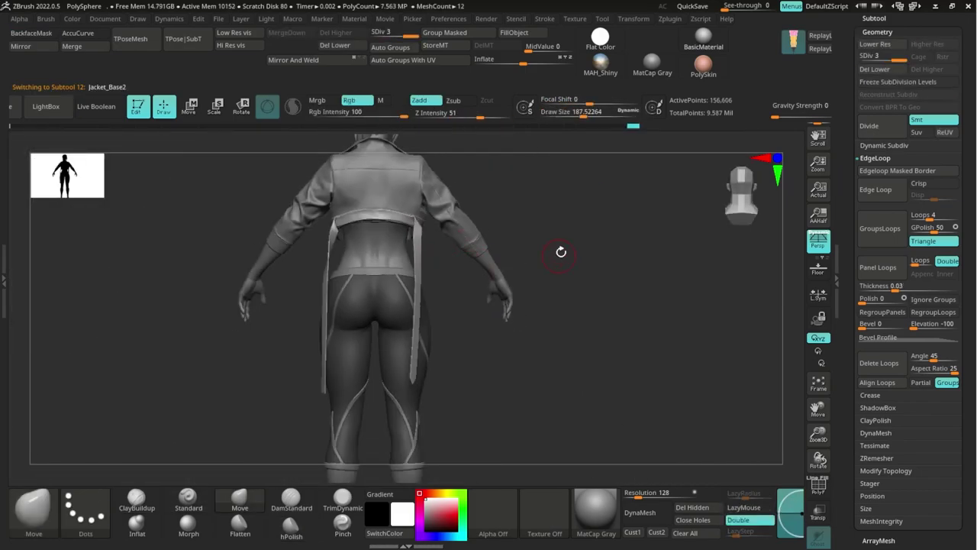
Step: Place a cube as a belt loop over the centre back of the hem band and fit it with the Move brush
{"action": "left_click_drag", "start_coordinate": [563, 253], "coordinate": [480, 317]}
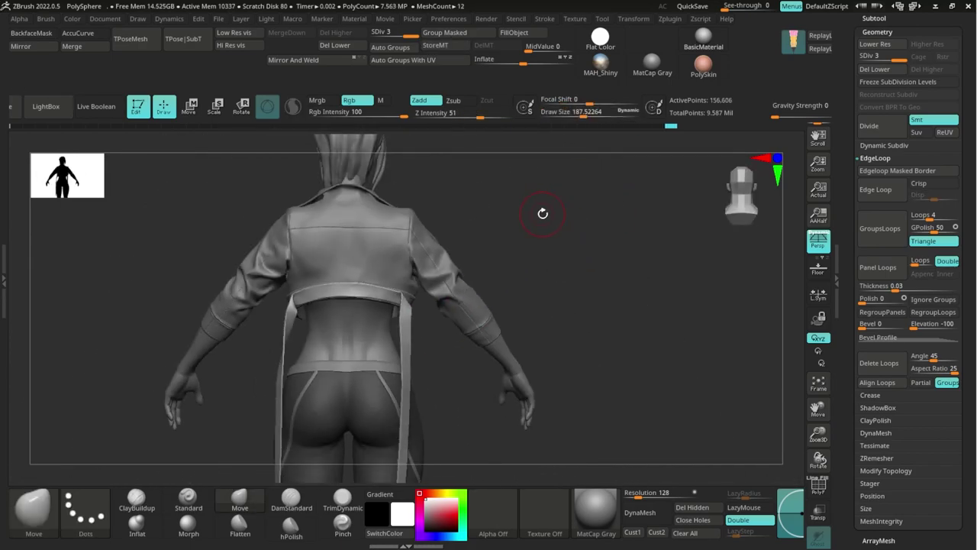
{"action": "left_click_drag", "start_coordinate": [849, 88], "coordinate": [850, 343]}
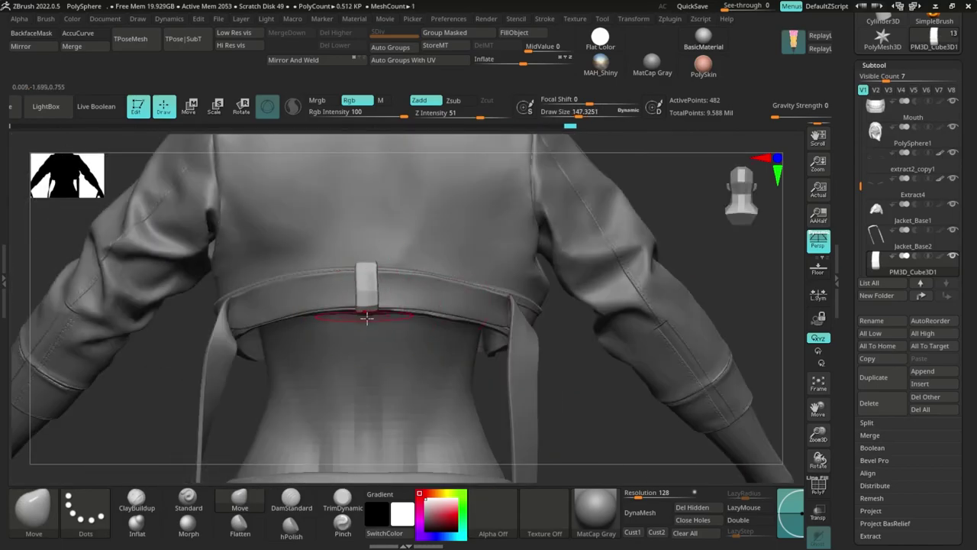
{"action": "right_click_drag", "start_coordinate": [366, 317], "coordinate": [389, 319], "text": "ctrl"}
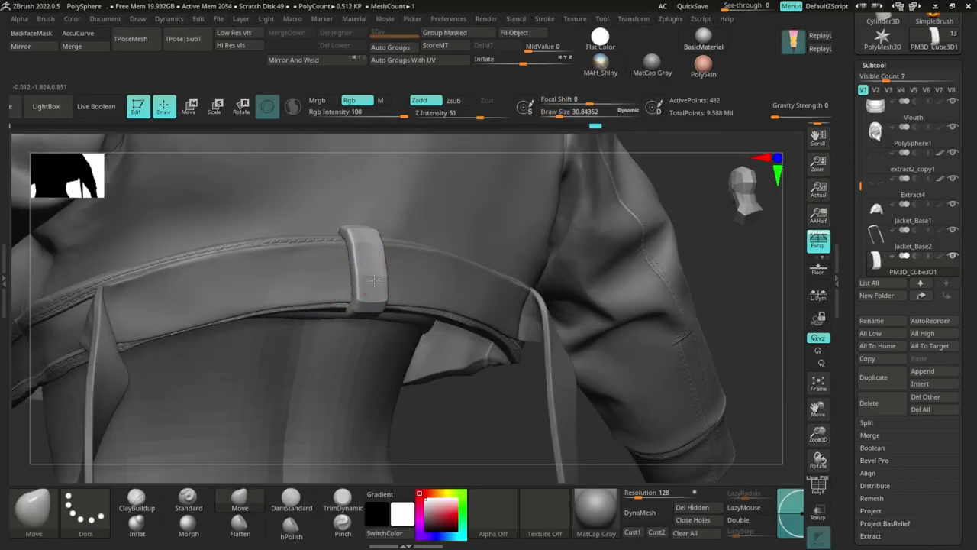
{"action": "right_click_drag", "start_coordinate": [515, 389], "coordinate": [630, 336]}
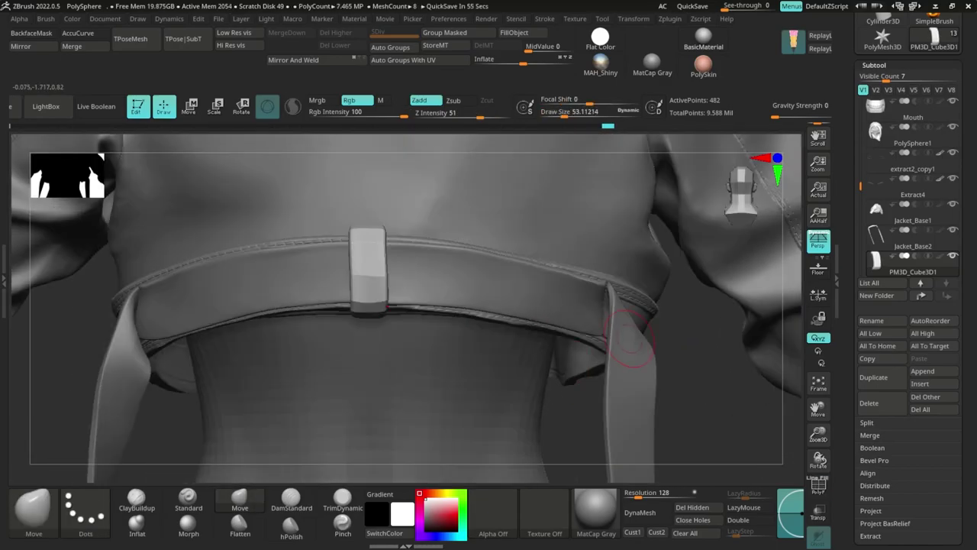
{"action": "right_click_drag", "start_coordinate": [596, 382], "coordinate": [595, 358]}
Step: Centre the gizmo on the belt loop and remesh the loop with ZRemesher set to Same
{"action": "key", "text": "w"}
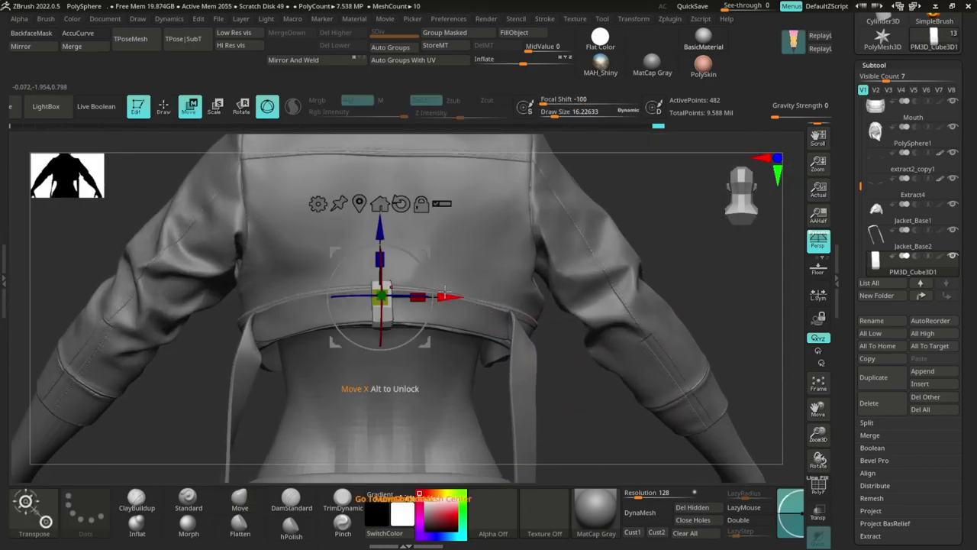
{"action": "left_click", "coordinate": [359, 204]}
{"action": "left_click", "coordinate": [875, 547]}
{"action": "left_click", "coordinate": [884, 312]}
{"action": "left_click", "coordinate": [894, 400]}
{"action": "left_click", "coordinate": [882, 330]}
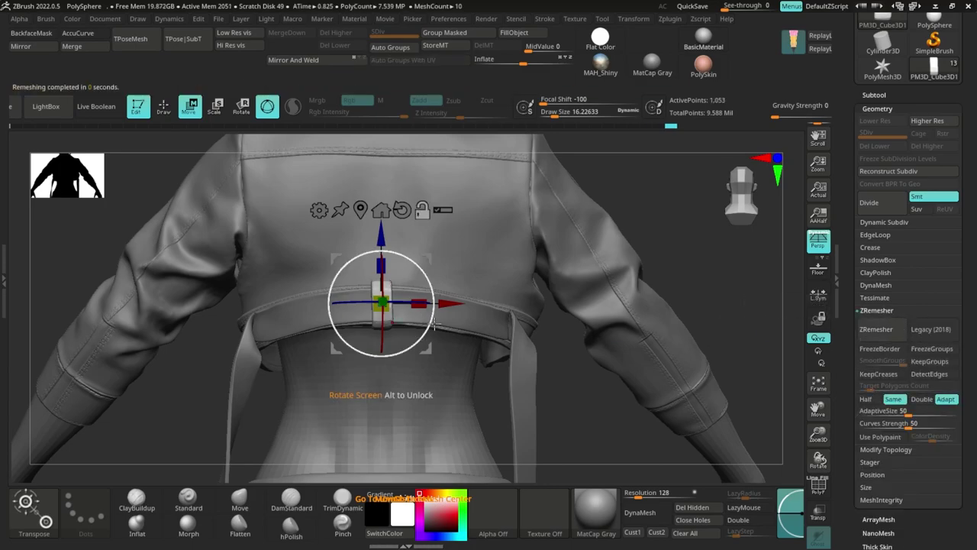
Step: Pull the belt loop's lower end over the hem band's bottom edge with the Move brush
{"action": "key", "text": "q"}
{"action": "key", "text": "shift+f"}
{"action": "key", "text": "s"}
{"action": "left_click_drag", "start_coordinate": [481, 322], "coordinate": [454, 321]}
{"action": "right_click_drag", "start_coordinate": [502, 270], "coordinate": [467, 345], "text": "ctrl"}
{"action": "key", "text": "shift+f"}
{"action": "key", "text": "alt+s"}
{"action": "left_click_drag", "start_coordinate": [389, 367], "coordinate": [391, 374]}
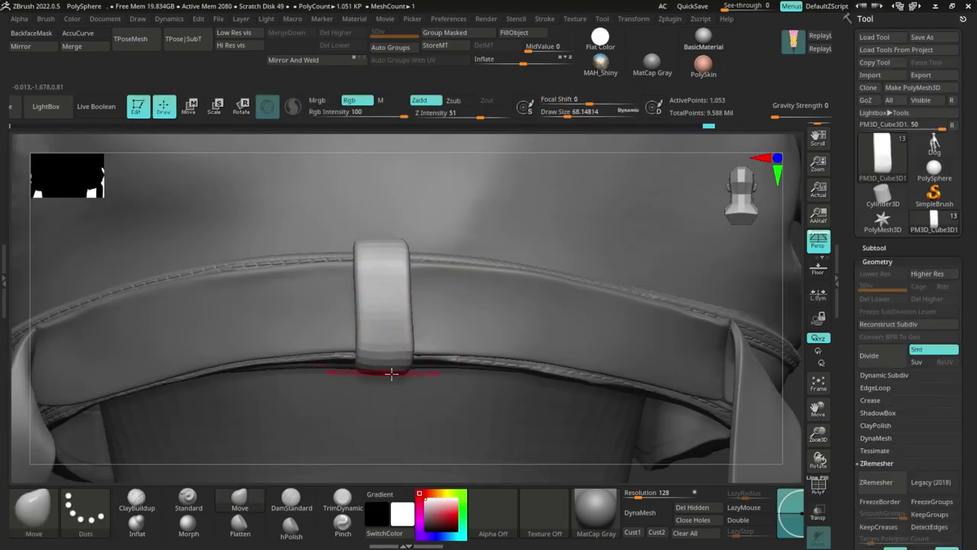
Step: Isolate the belt loop and flatten its surface around the end with the hPolish brush
{"action": "left_click", "coordinate": [291, 527]}
{"action": "right_click_drag", "start_coordinate": [457, 313], "coordinate": [486, 124]}
{"action": "mouse_move", "coordinate": [387, 341]}
{"action": "right_mouse_down"}
{"action": "mouse_move", "coordinate": [432, 164]}
{"action": "mouse_move", "coordinate": [391, 258]}
{"action": "right_mouse_up"}
{"action": "key", "text": "alt+s"}
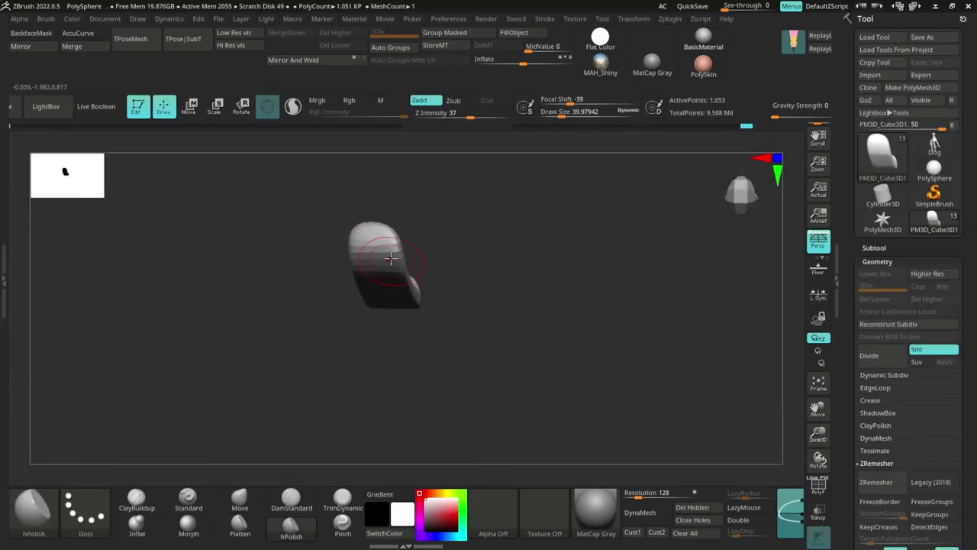
Step: Refine the isolated belt loop's bent ends and thickness using the Move, ClayBuildup and hPolish brushes
{"action": "key", "text": "b"}
{"action": "key", "text": "m"}
{"action": "key", "text": "v"}
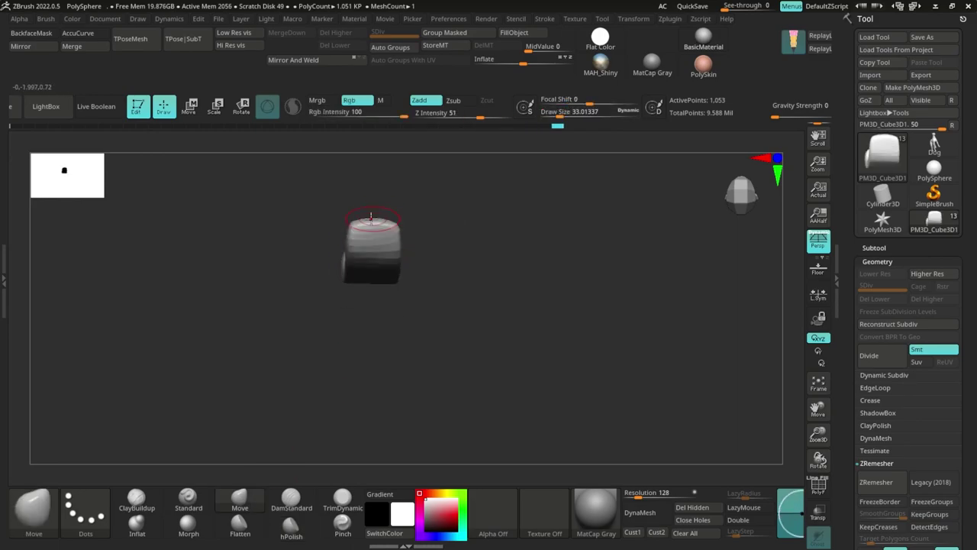
{"action": "right_click_drag", "start_coordinate": [467, 180], "coordinate": [439, 229]}
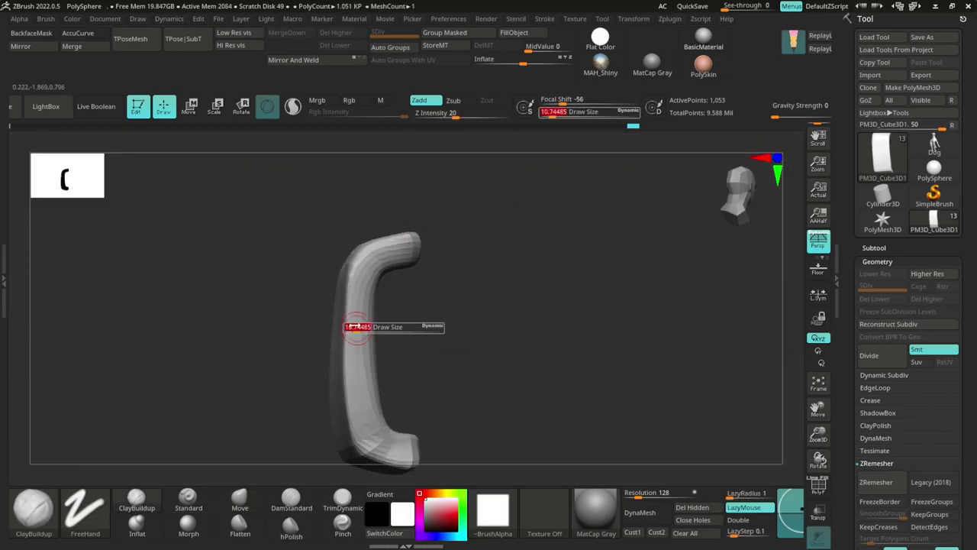
{"action": "left_click", "coordinate": [291, 527]}
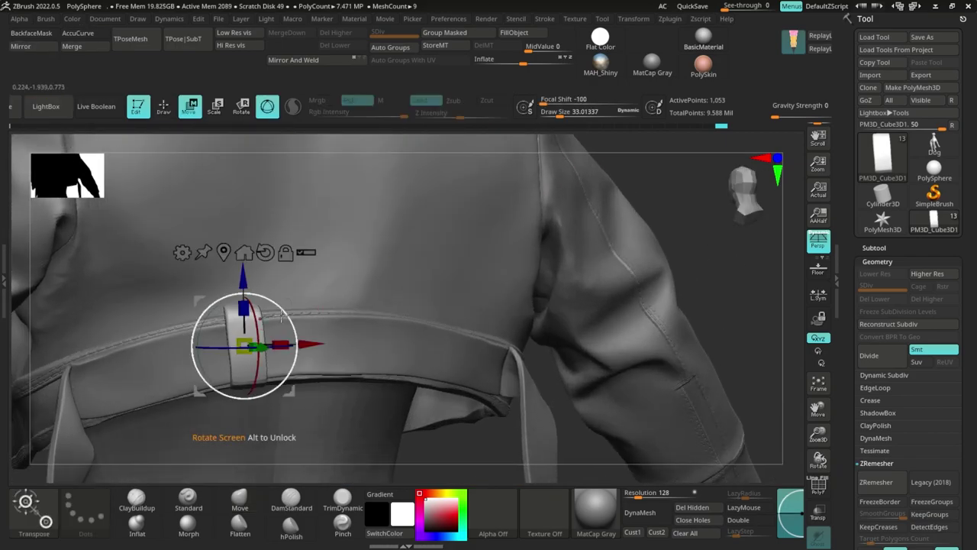
Step: Subdivide the belt loop mesh to subdivision level 3
{"action": "left_click", "coordinate": [879, 247]}
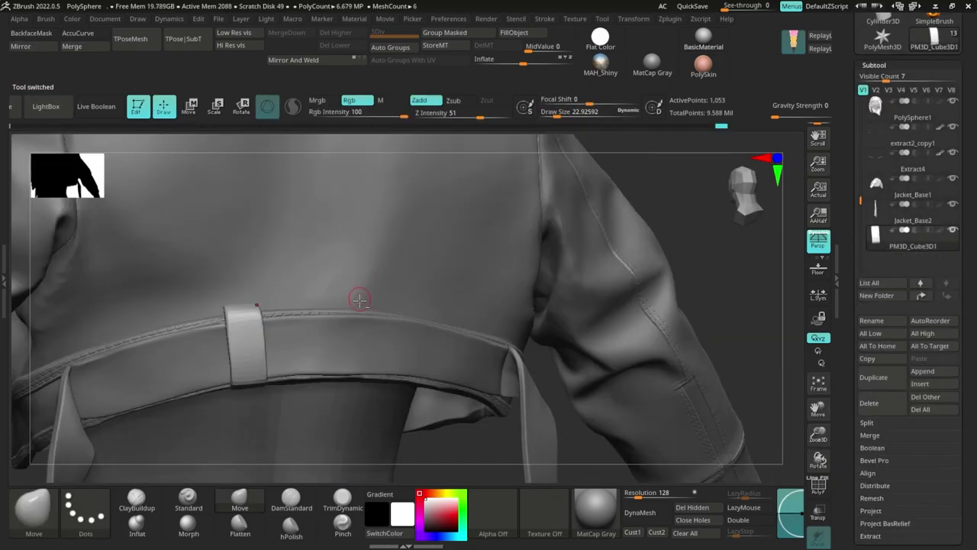
{"action": "key", "text": "ctrl+d"}
{"action": "key", "text": "s"}
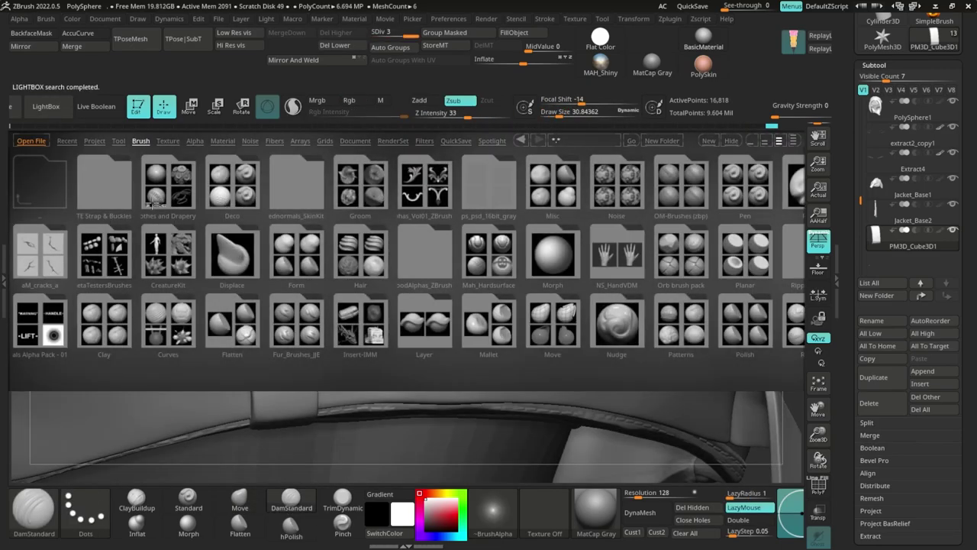
Step: Load the seam_14 brush from the Seam folder of the clothes and drapery brush library
{"action": "left_click", "coordinate": [153, 204]}
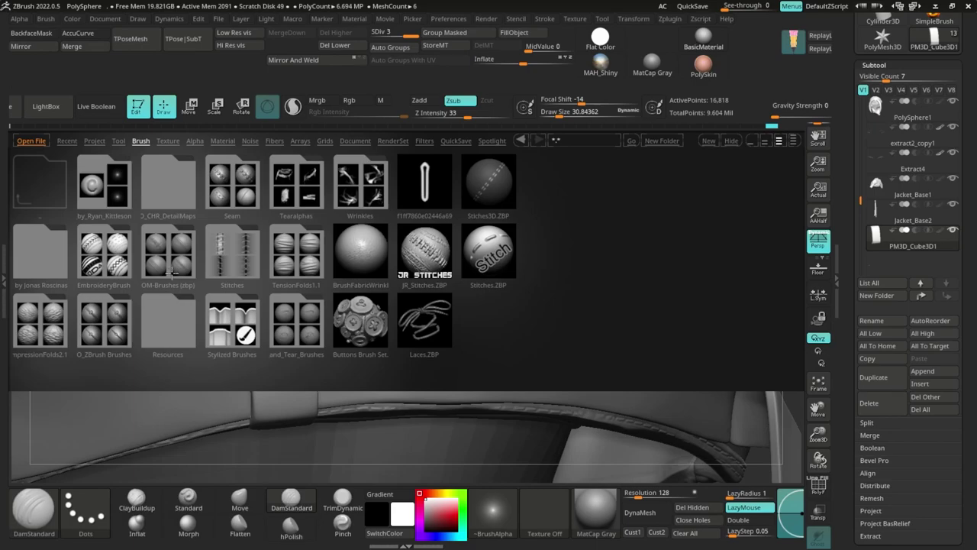
{"action": "left_click", "coordinate": [229, 204]}
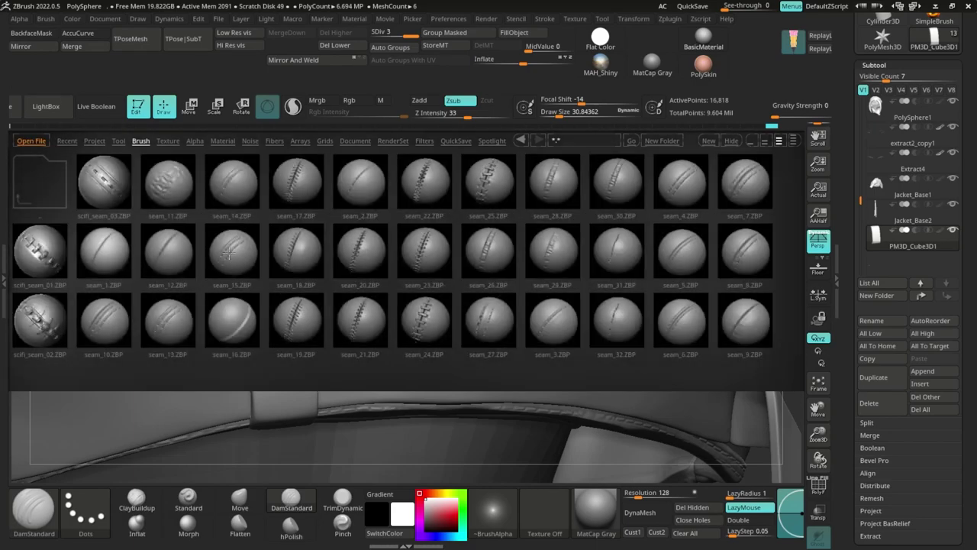
{"action": "double_click", "coordinate": [245, 190]}
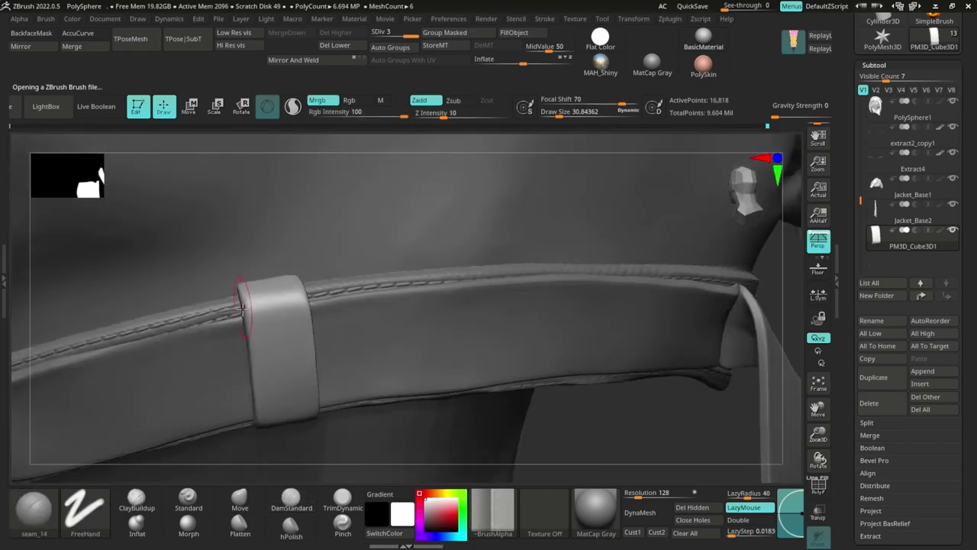
Step: Try the seam_12 brush with a stroke down the belt loop's side edge
{"action": "key", "text": "comma"}
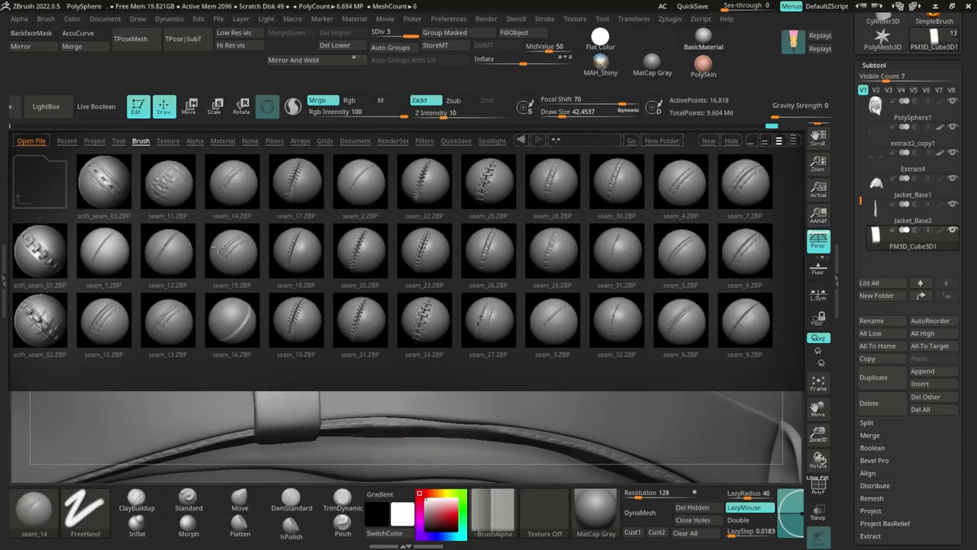
{"action": "left_click_drag", "start_coordinate": [298, 255], "coordinate": [145, 267]}
{"action": "mouse_move", "coordinate": [334, 267]}
{"action": "left_mouse_down"}
{"action": "mouse_move", "coordinate": [211, 279]}
{"action": "mouse_move", "coordinate": [212, 298]}
{"action": "mouse_move", "coordinate": [369, 190]}
{"action": "left_mouse_up"}
{"action": "double_click", "coordinate": [173, 252]}
{"action": "left_click_drag", "start_coordinate": [258, 314], "coordinate": [255, 399]}
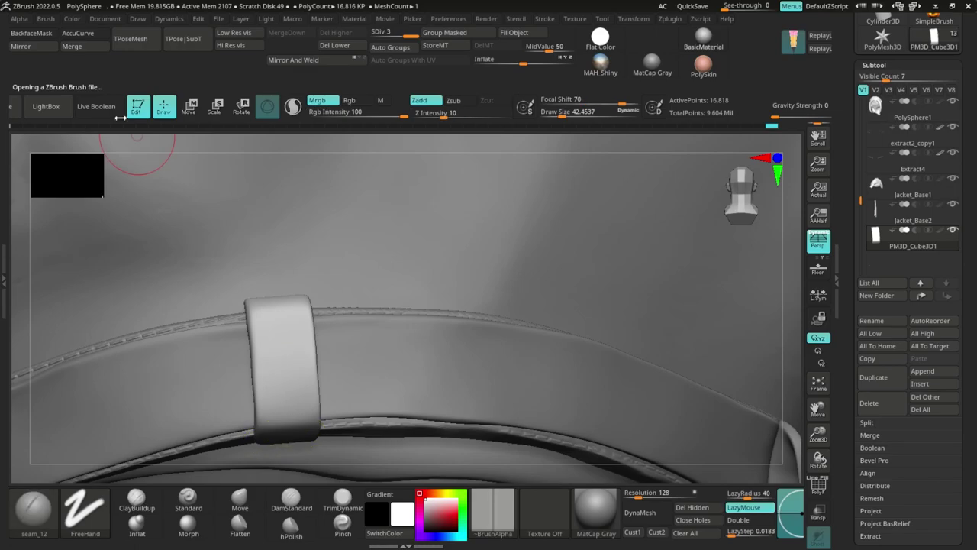
Step: Load the seam_2 brush, test it down the belt loop's side edge, and undo the test stroke
{"action": "left_click", "coordinate": [47, 107]}
{"action": "left_click_drag", "start_coordinate": [384, 309], "coordinate": [328, 312]}
{"action": "double_click", "coordinate": [323, 313]}
{"action": "left_click_drag", "start_coordinate": [263, 311], "coordinate": [269, 390]}
{"action": "key", "text": "ctrl+z"}
{"action": "right_click_drag", "start_coordinate": [191, 244], "coordinate": [247, 283]}
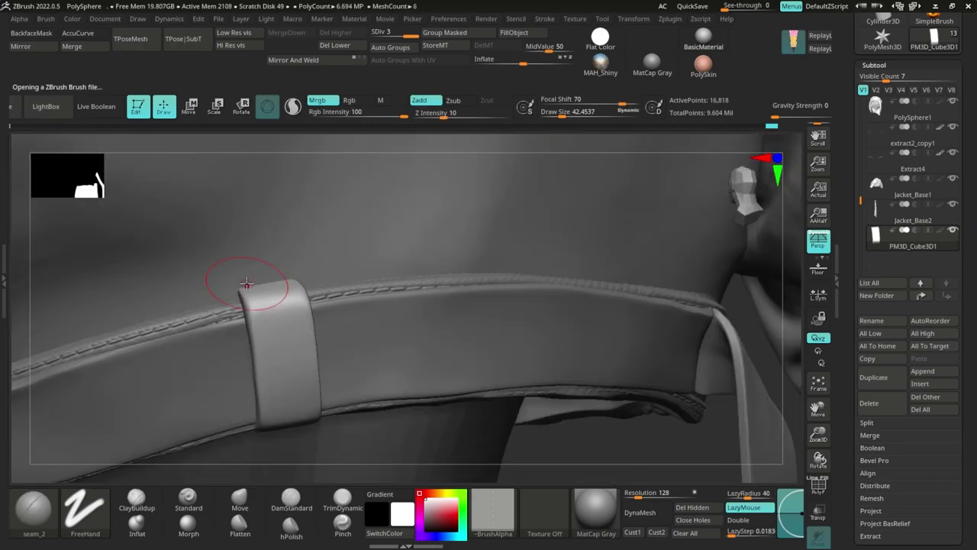
Step: Isolate the belt loop, enlarge the brush to a draw size of about 78, and subdivide the loop to level 4
{"action": "key", "text": "space"}
{"action": "left_click_drag", "start_coordinate": [279, 354], "coordinate": [290, 354]}
{"action": "key", "text": "ctrl+shift+s"}
{"action": "mouse_move", "coordinate": [287, 373]}
{"action": "right_mouse_down"}
{"action": "mouse_move", "coordinate": [399, 249]}
{"action": "mouse_move", "coordinate": [240, 304]}
{"action": "right_mouse_up"}
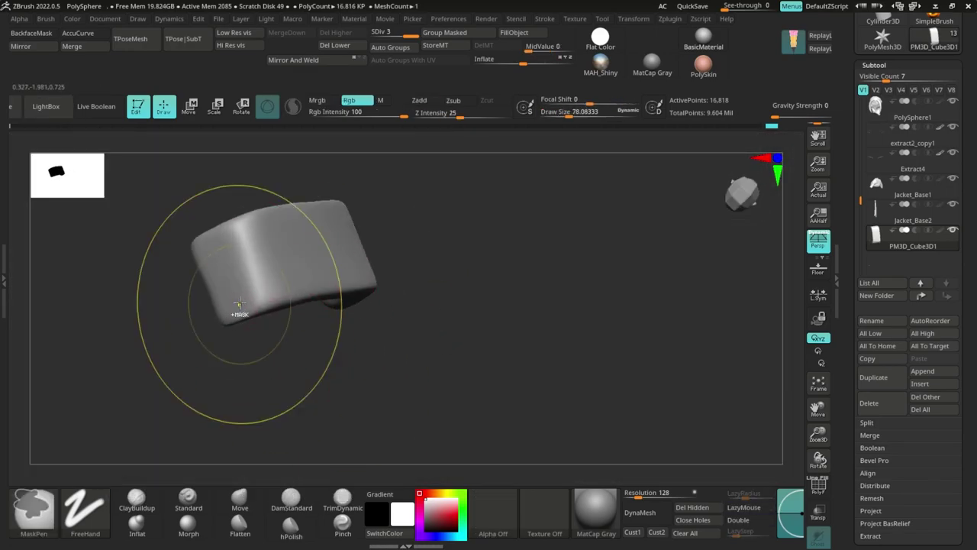
{"action": "key", "text": "ctrl+d"}
Step: Stitch both long edges of the isolated belt loop with the seam_2 brush
{"action": "left_click_drag", "start_coordinate": [221, 310], "coordinate": [365, 336]}
{"action": "right_click_drag", "start_coordinate": [482, 238], "coordinate": [335, 267]}
{"action": "left_click_drag", "start_coordinate": [336, 272], "coordinate": [421, 268]}
{"action": "right_click_drag", "start_coordinate": [421, 268], "coordinate": [375, 217]}
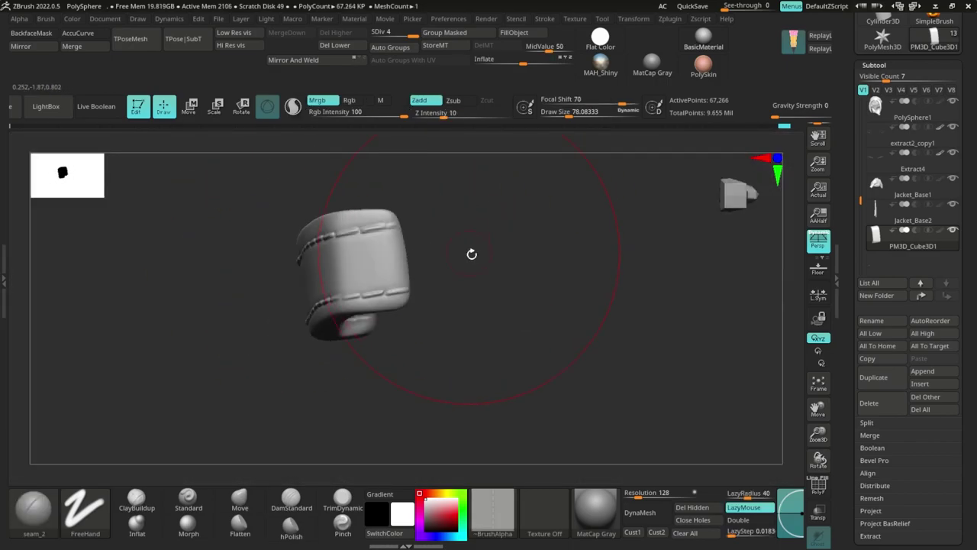
{"action": "right_click_drag", "start_coordinate": [472, 254], "coordinate": [266, 359]}
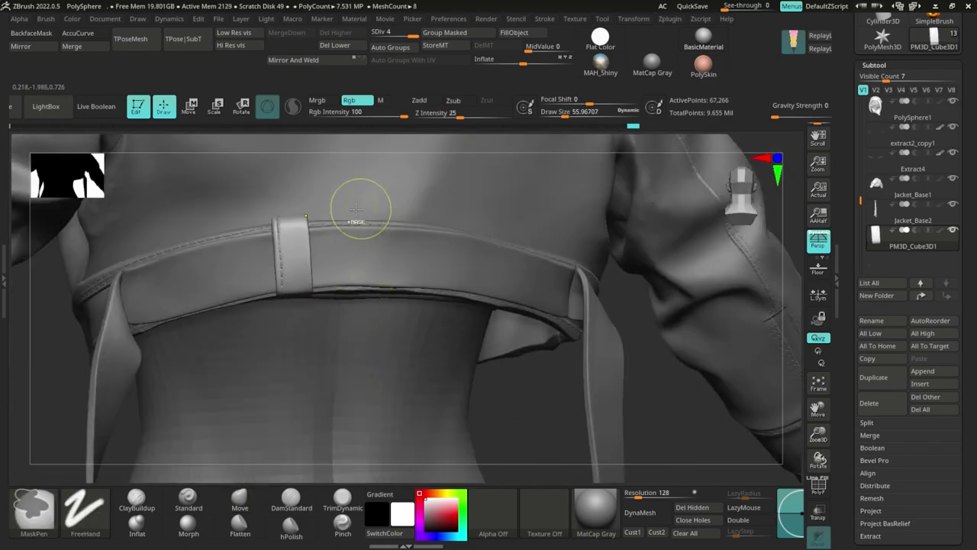
Step: Duplicate the stitched belt loop and place the copies around the jacket's hem band, making six loops in total
{"action": "key", "text": "b"}
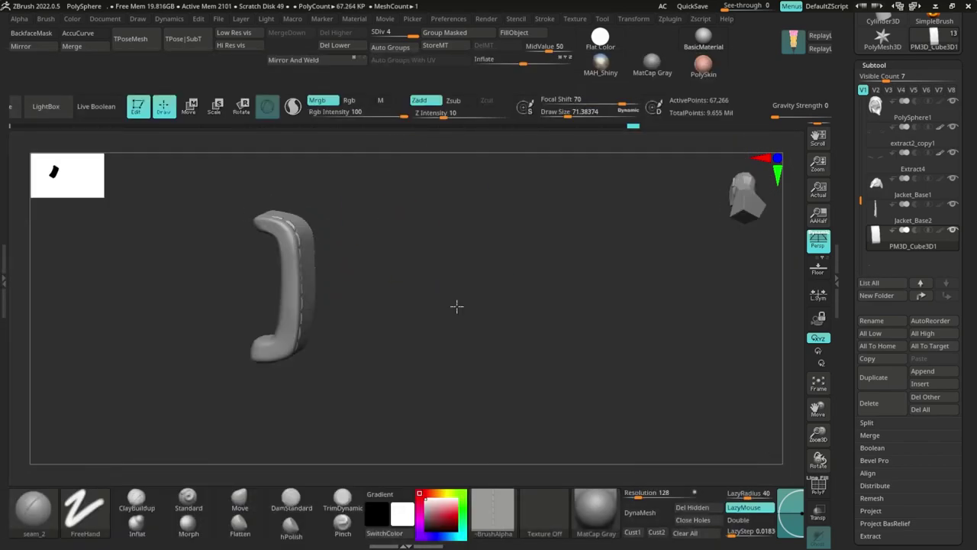
{"action": "left_click_drag", "start_coordinate": [457, 306], "coordinate": [230, 324]}
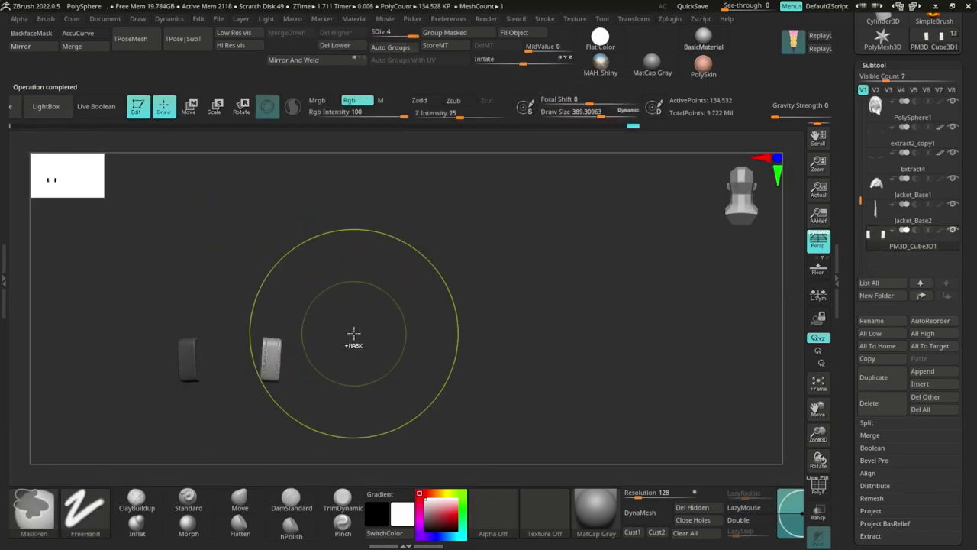
{"action": "key", "text": "w"}
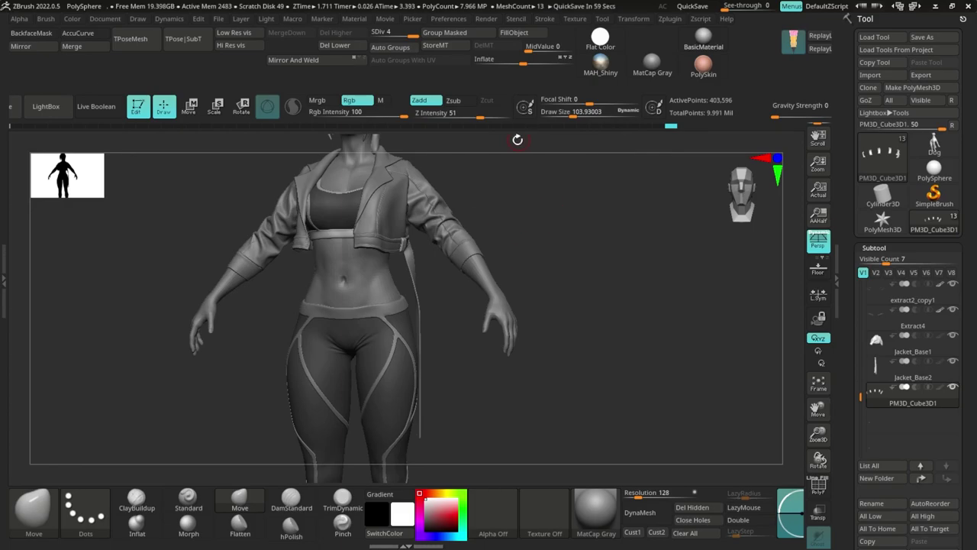
Step: Select the Jacket_Base2 strap and start pulling its hanging end into a point with the Move brush, guided by the wireframe
{"action": "left_click_drag", "start_coordinate": [641, 299], "coordinate": [481, 372]}
{"action": "left_click", "coordinate": [510, 351], "text": "alt"}
{"action": "key", "text": "shift+f"}
{"action": "left_click_drag", "start_coordinate": [432, 346], "coordinate": [432, 365]}
{"action": "mouse_move", "coordinate": [552, 366]}
{"action": "left_mouse_down", "text": "alt"}
{"action": "mouse_move", "coordinate": [562, 417]}
{"action": "mouse_move", "coordinate": [504, 416]}
{"action": "left_mouse_up", "text": "alt"}
{"action": "mouse_move", "coordinate": [413, 370]}
{"action": "left_mouse_down"}
{"action": "mouse_move", "coordinate": [407, 394]}
{"action": "mouse_move", "coordinate": [398, 382]}
{"action": "left_mouse_up"}
{"action": "left_click_drag", "start_coordinate": [458, 396], "coordinate": [575, 386]}
{"action": "left_click_drag", "start_coordinate": [382, 369], "coordinate": [389, 372]}
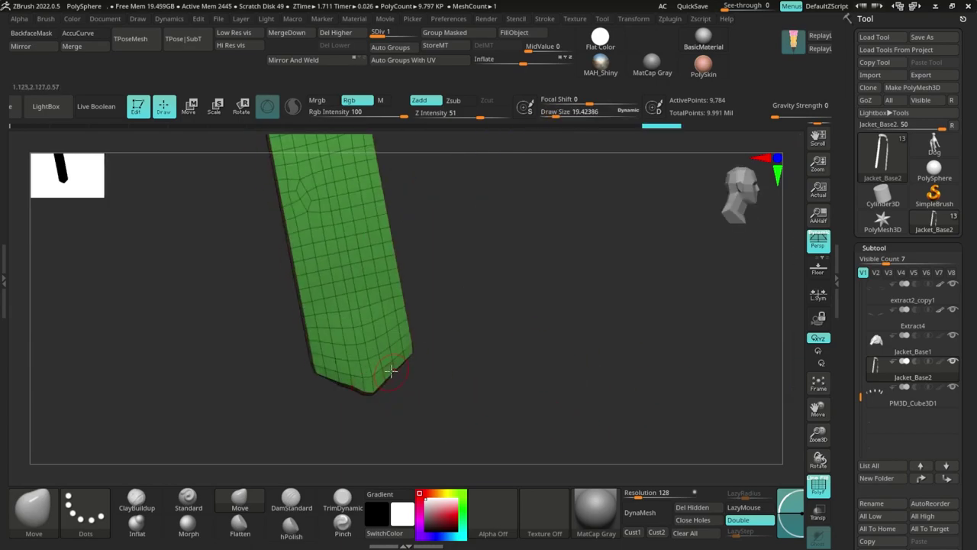
Step: Sharpen the strap's pointed tip with the Move brush at the lowest subdivision level
{"action": "left_click_drag", "start_coordinate": [489, 374], "coordinate": [494, 416], "text": "alt"}
{"action": "left_click_drag", "start_coordinate": [365, 403], "coordinate": [337, 403]}
{"action": "left_click_drag", "start_coordinate": [466, 382], "coordinate": [467, 305], "text": "alt"}
{"action": "key", "text": "shift+f"}
{"action": "mouse_move", "coordinate": [474, 397]}
{"action": "left_mouse_down"}
{"action": "mouse_move", "coordinate": [413, 401]}
{"action": "mouse_move", "coordinate": [417, 435]}
{"action": "left_mouse_up"}
{"action": "mouse_move", "coordinate": [321, 407]}
{"action": "left_mouse_down"}
{"action": "mouse_move", "coordinate": [320, 424]}
{"action": "mouse_move", "coordinate": [358, 423]}
{"action": "left_mouse_up"}
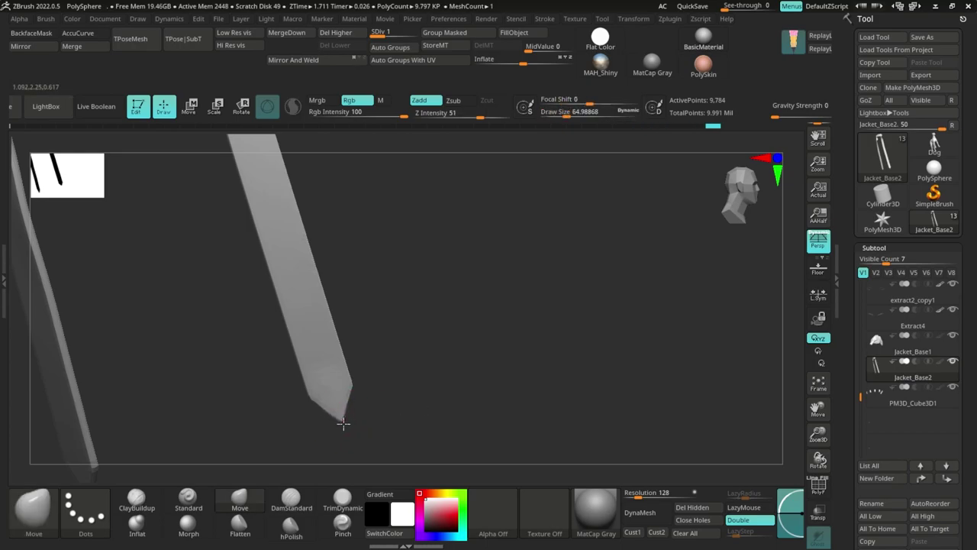
Step: Raise the strap to subdivision level 3 and refine the shape of its pointed tip with the Move brush
{"action": "left_click_drag", "start_coordinate": [363, 416], "coordinate": [415, 404]}
{"action": "left_click_drag", "start_coordinate": [415, 403], "coordinate": [419, 377], "text": "alt"}
{"action": "key", "text": "d"}
{"action": "key", "text": "d"}
{"action": "left_click_drag", "start_coordinate": [418, 377], "coordinate": [420, 416], "text": "alt"}
{"action": "left_click_drag", "start_coordinate": [354, 397], "coordinate": [351, 394]}
{"action": "left_click_drag", "start_coordinate": [416, 394], "coordinate": [424, 393]}
{"action": "mouse_move", "coordinate": [313, 399]}
{"action": "left_mouse_down"}
{"action": "mouse_move", "coordinate": [415, 375]}
{"action": "mouse_move", "coordinate": [557, 269]}
{"action": "left_mouse_up"}
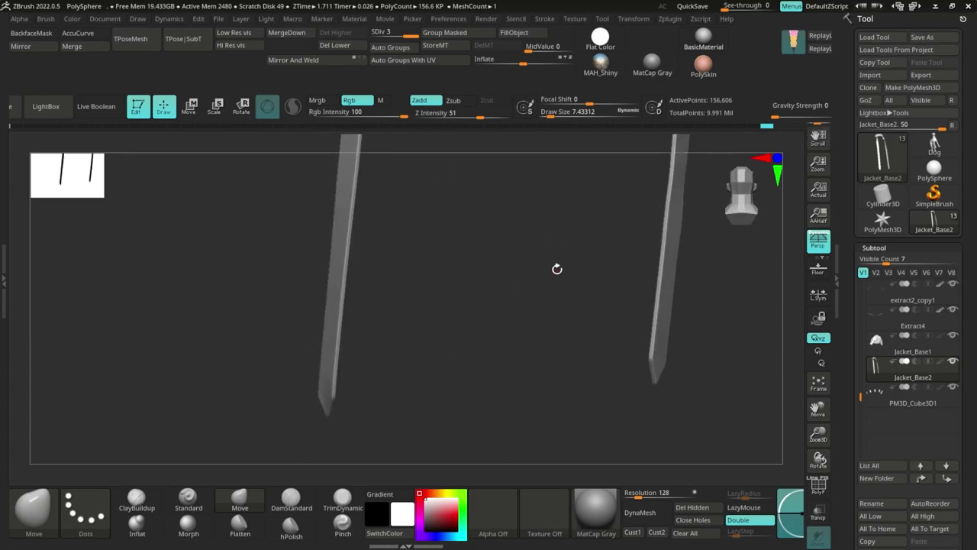
Step: Stitch both angled edges of the strap's tip with the seam_14 brush and subdivide the strap to level 5
{"action": "key", "text": "b"}
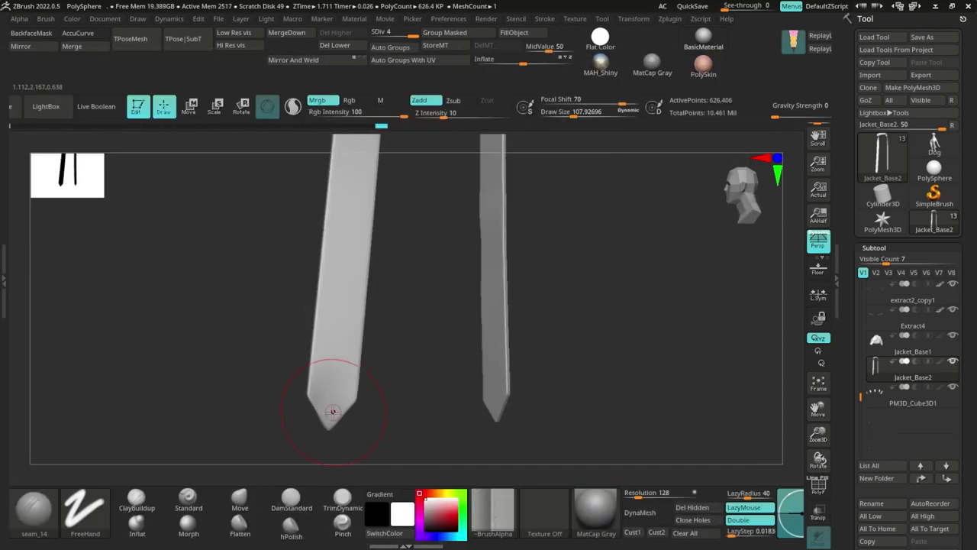
{"action": "left_click_drag", "start_coordinate": [404, 353], "coordinate": [320, 430]}
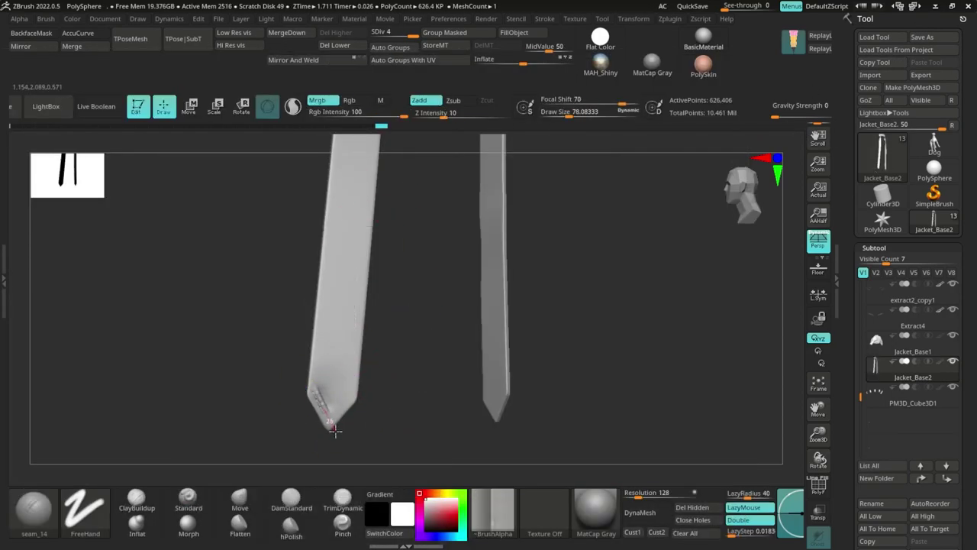
{"action": "left_click_drag", "start_coordinate": [399, 380], "coordinate": [283, 425]}
{"action": "key", "text": "ctrl+d"}
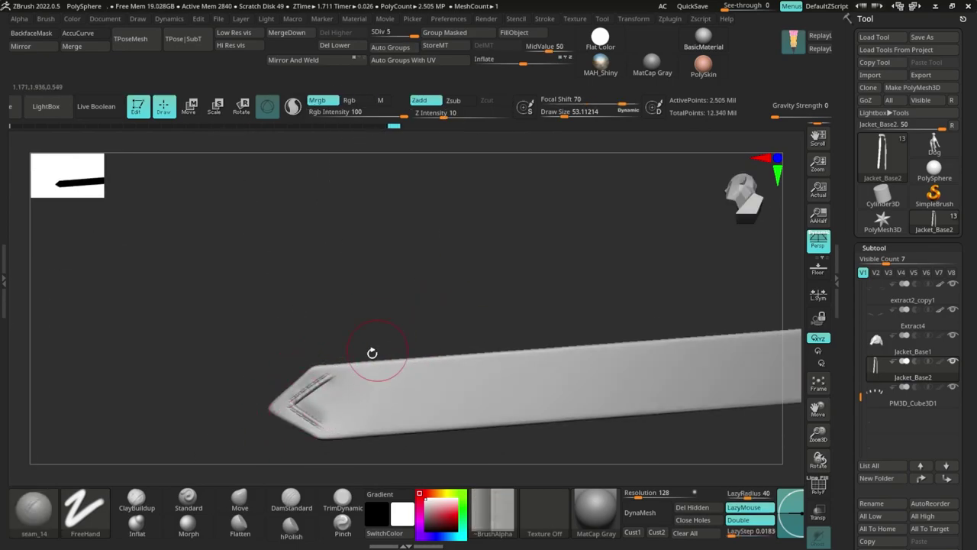
Step: Stitch one long edge of the strap with seam_14, starting at the tip and redoing the failed stroke
{"action": "right_click_drag", "start_coordinate": [424, 367], "coordinate": [201, 349], "text": "ctrl"}
{"action": "left_click", "coordinate": [749, 495]}
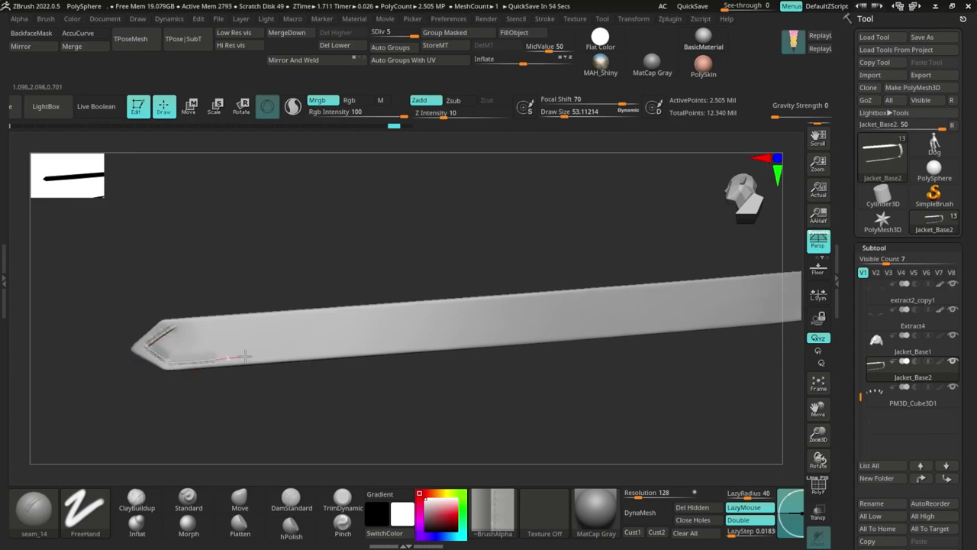
{"action": "left_click_drag", "start_coordinate": [470, 333], "coordinate": [134, 374]}
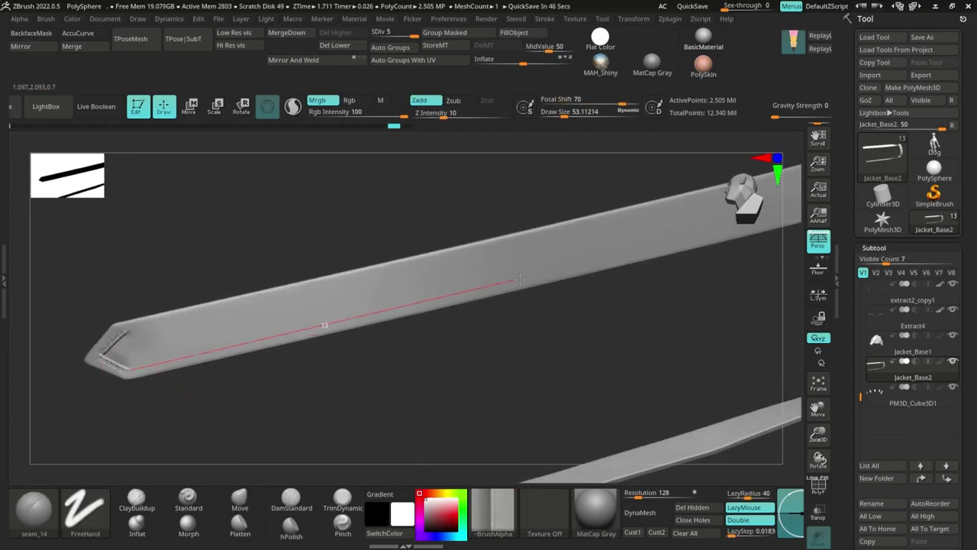
{"action": "left_click_drag", "start_coordinate": [519, 279], "coordinate": [285, 400]}
{"action": "left_click_drag", "start_coordinate": [558, 250], "coordinate": [559, 251]}
{"action": "key", "text": "ctrl+z"}
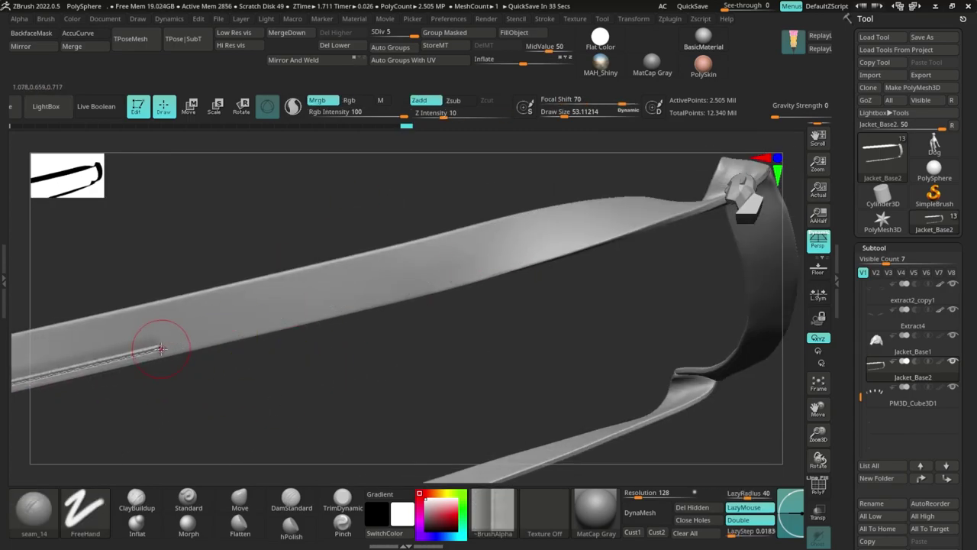
{"action": "left_click_drag", "start_coordinate": [321, 313], "coordinate": [161, 348]}
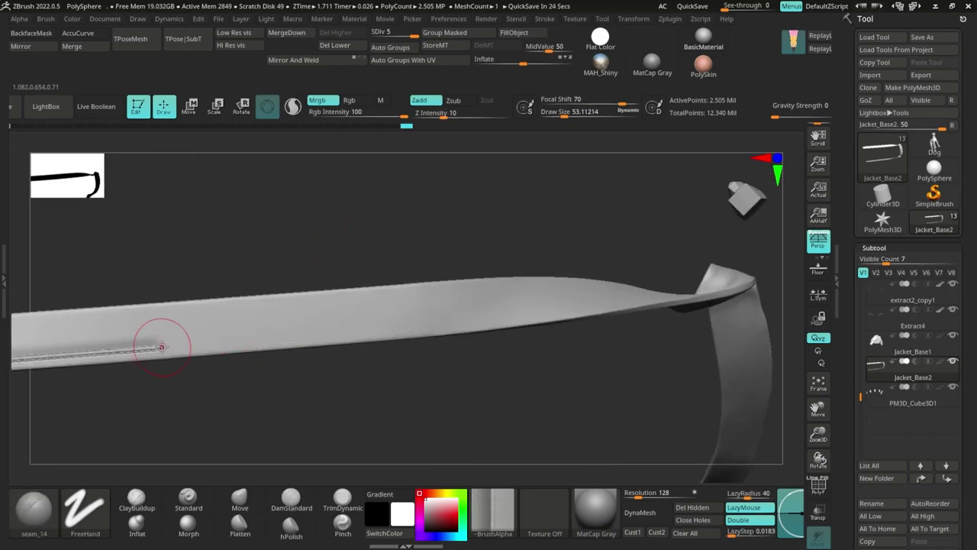
Step: Extend the edge stitching toward the strap's twist, undo the last stroke, and set LazyRadius to 130
{"action": "left_click", "coordinate": [435, 327], "text": "shift"}
{"action": "left_click_drag", "start_coordinate": [435, 327], "coordinate": [142, 343]}
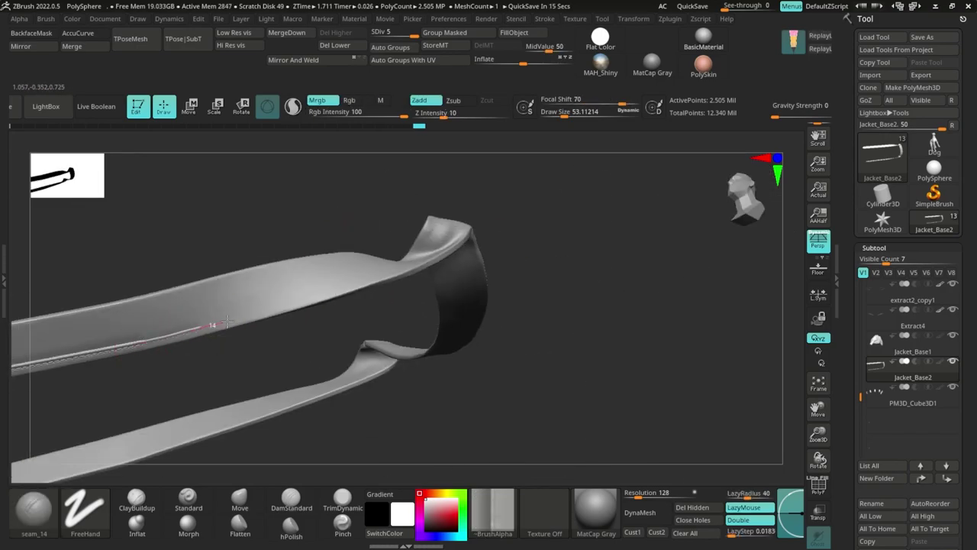
{"action": "left_click_drag", "start_coordinate": [227, 322], "coordinate": [336, 291]}
{"action": "key", "text": "ctrl+z"}
{"action": "left_click_drag", "start_coordinate": [343, 382], "coordinate": [229, 401]}
{"action": "left_click_drag", "start_coordinate": [747, 497], "coordinate": [770, 497]}
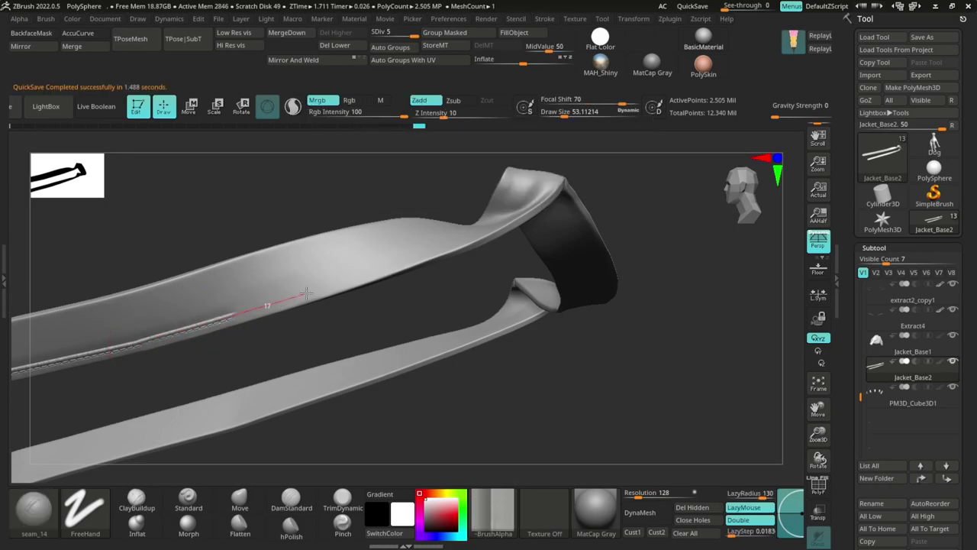
Step: Continue the seam_14 stitching through the strap's twist and along the back section's edge to the opposite corner
{"action": "left_click_drag", "start_coordinate": [462, 238], "coordinate": [210, 372]}
{"action": "left_click_drag", "start_coordinate": [397, 328], "coordinate": [382, 382]}
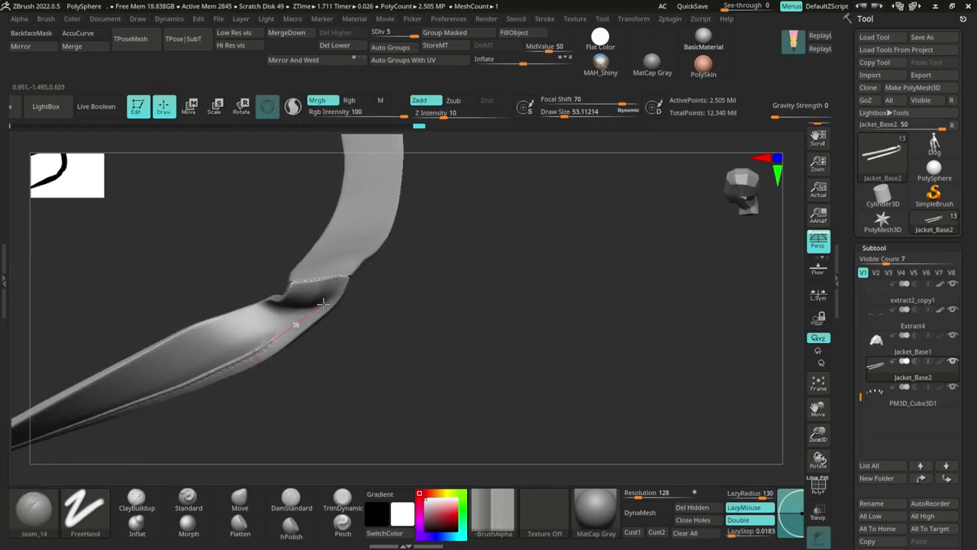
{"action": "right_click_drag", "start_coordinate": [372, 227], "coordinate": [299, 364]}
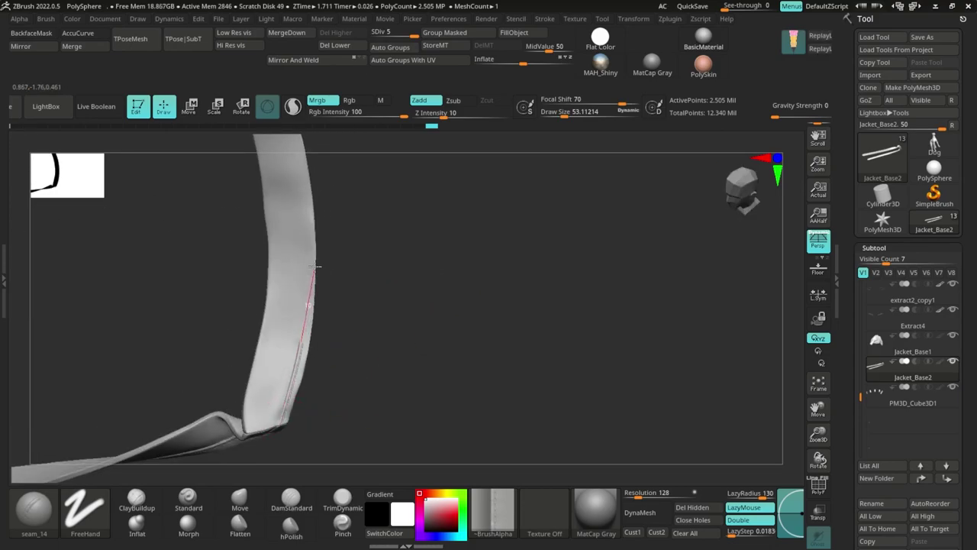
{"action": "right_click_drag", "start_coordinate": [313, 184], "coordinate": [385, 300]}
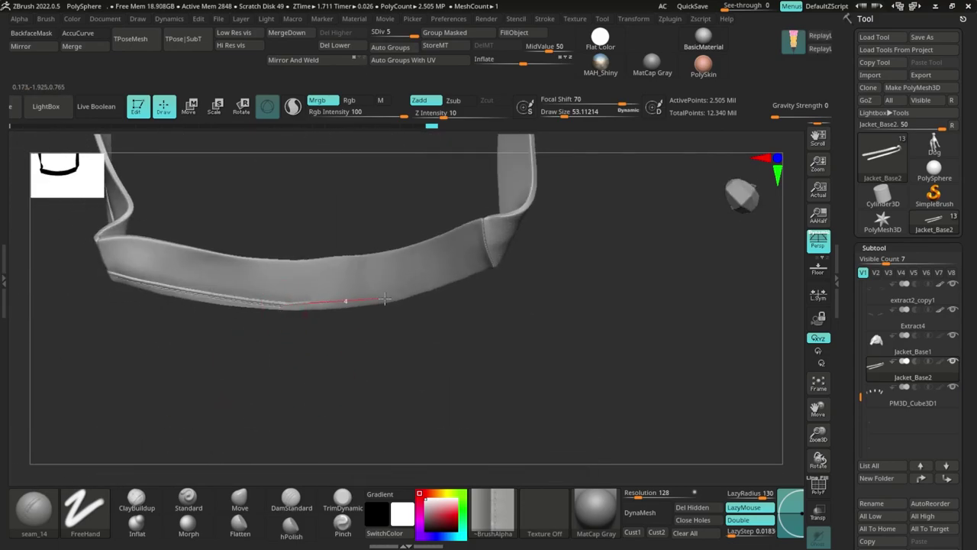
{"action": "right_click_drag", "start_coordinate": [508, 261], "coordinate": [271, 348]}
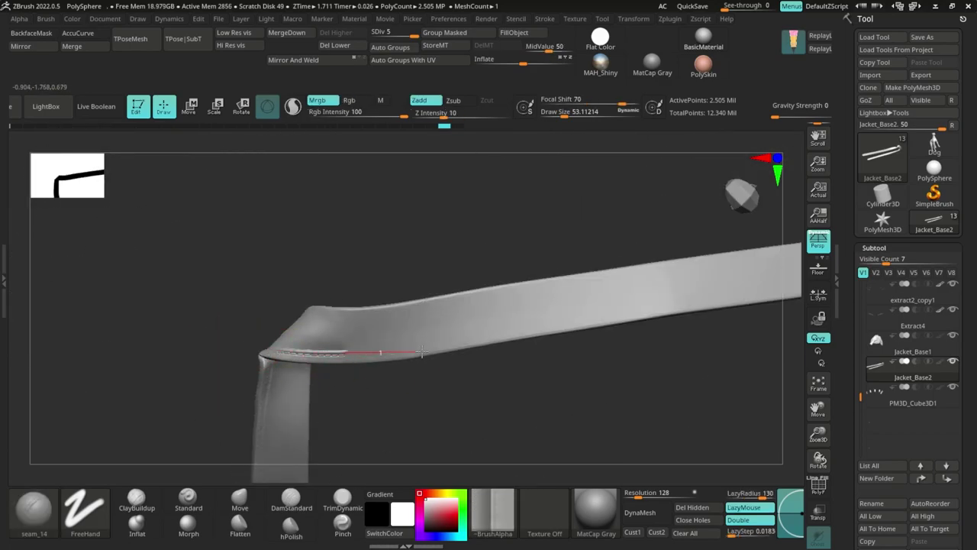
Step: Redo the stitching past the corner and carry it along the other hanging strap to its pointed tip
{"action": "left_click_drag", "start_coordinate": [422, 352], "coordinate": [537, 331]}
{"action": "key", "text": "ctrl+z"}
{"action": "left_click_drag", "start_coordinate": [271, 351], "coordinate": [396, 351]}
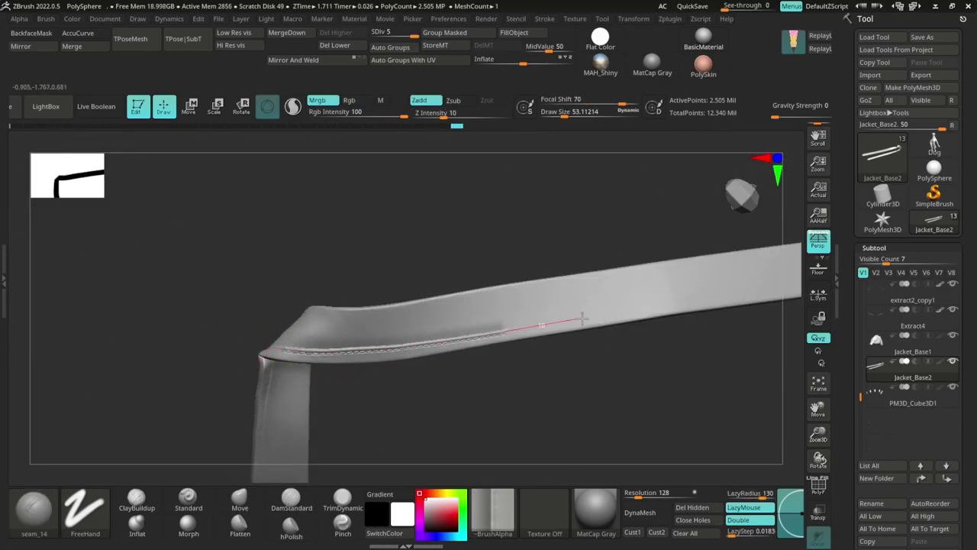
{"action": "right_click_drag", "start_coordinate": [582, 317], "coordinate": [312, 365]}
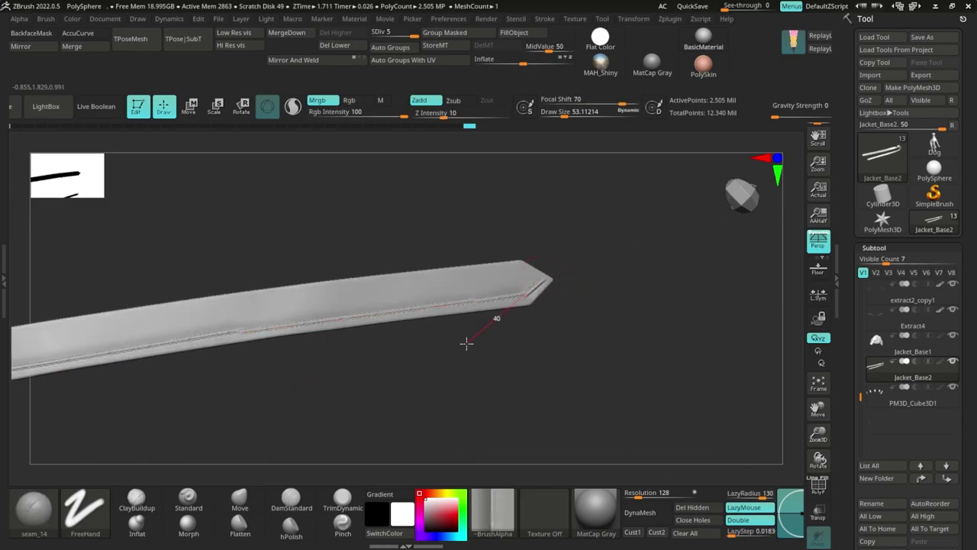
{"action": "right_click_drag", "start_coordinate": [467, 344], "coordinate": [174, 366]}
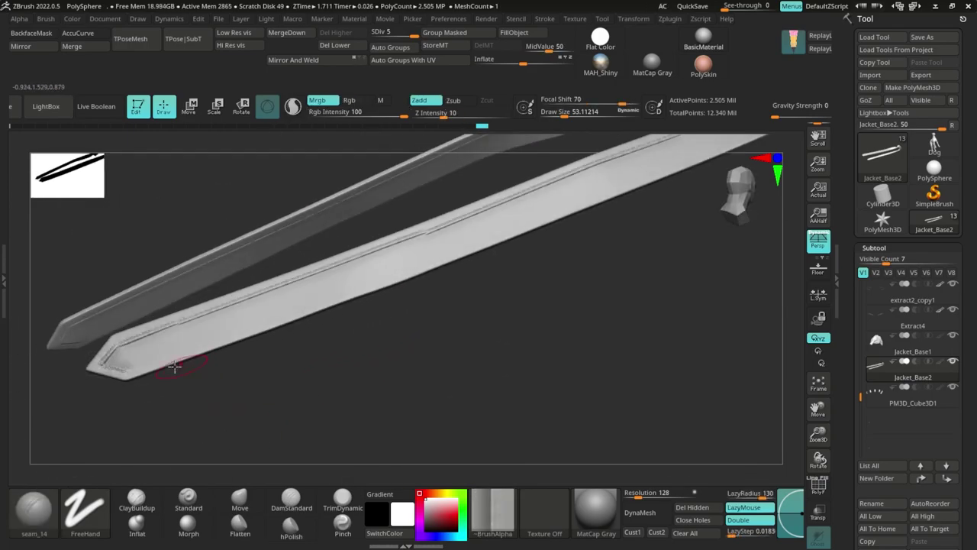
Step: Stitch the strap's second long edge with seam_14, from the pointed tip up to the corner at the back section
{"action": "right_click_drag", "start_coordinate": [418, 261], "coordinate": [173, 379]}
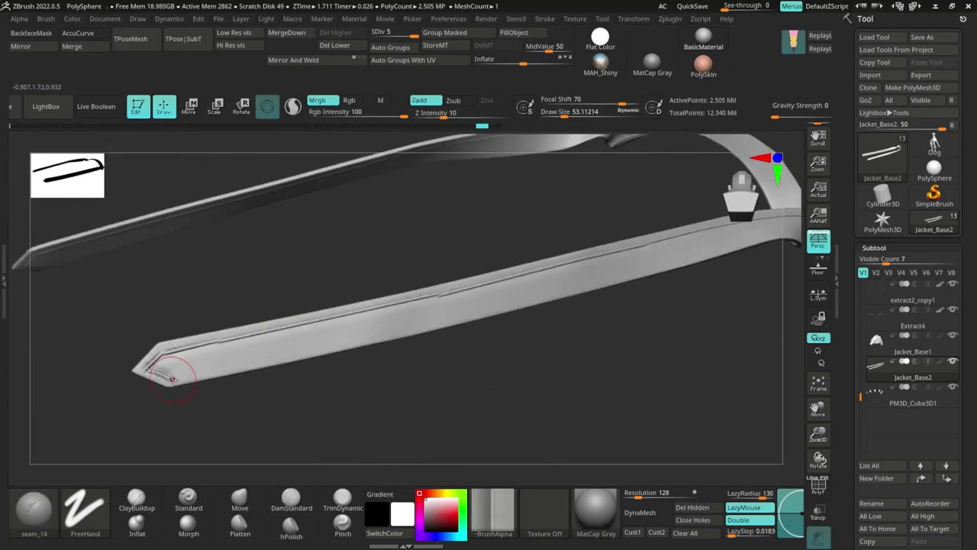
{"action": "left_click_drag", "start_coordinate": [416, 328], "coordinate": [662, 265]}
{"action": "right_click_drag", "start_coordinate": [639, 297], "coordinate": [359, 369], "text": "alt"}
{"action": "left_click_drag", "start_coordinate": [103, 384], "coordinate": [58, 375], "text": "shift"}
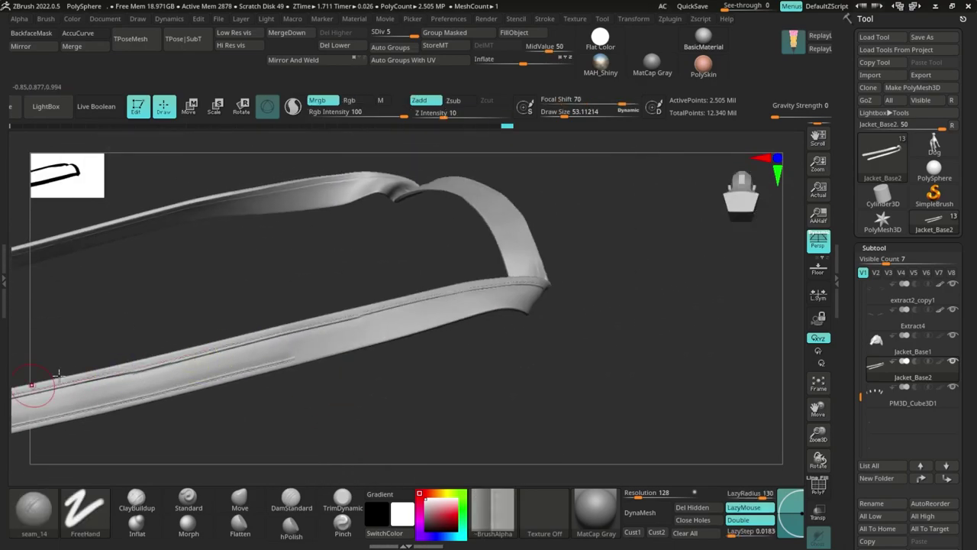
{"action": "mouse_move", "coordinate": [488, 308]}
{"action": "right_mouse_down"}
{"action": "mouse_move", "coordinate": [555, 302]}
{"action": "mouse_move", "coordinate": [463, 321]}
{"action": "right_mouse_up"}
{"action": "left_click_drag", "start_coordinate": [388, 326], "coordinate": [463, 316]}
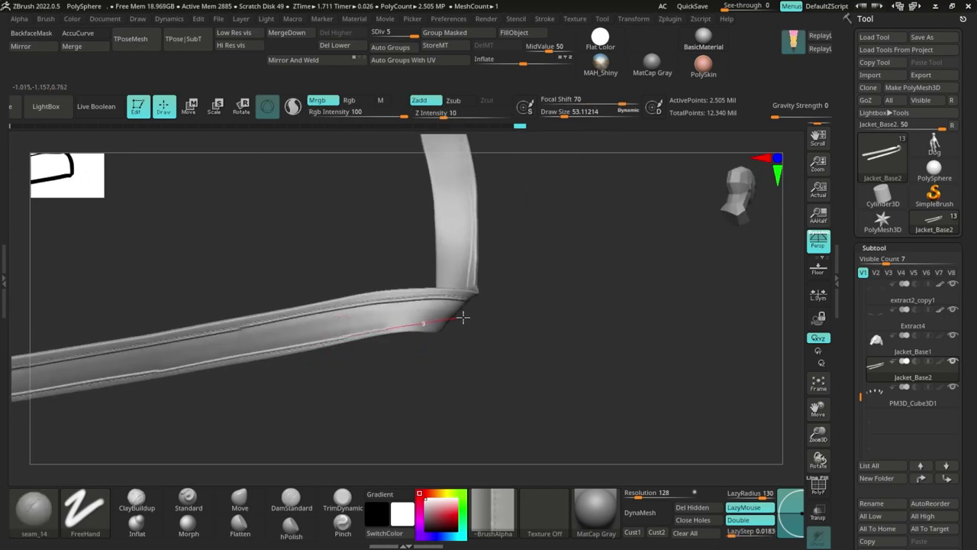
Step: Carry the seam_14 stitching around the strap's corner and start it along the back section's unstitched edge
{"action": "right_click_drag", "start_coordinate": [463, 317], "coordinate": [356, 316]}
{"action": "left_click_drag", "start_coordinate": [356, 316], "coordinate": [440, 287]}
{"action": "mouse_move", "coordinate": [439, 287]}
{"action": "right_mouse_down"}
{"action": "mouse_move", "coordinate": [416, 343]}
{"action": "mouse_move", "coordinate": [359, 313]}
{"action": "right_mouse_up"}
{"action": "left_click_drag", "start_coordinate": [355, 314], "coordinate": [465, 269]}
{"action": "right_click_drag", "start_coordinate": [466, 269], "coordinate": [427, 359]}
{"action": "left_click_drag", "start_coordinate": [248, 420], "coordinate": [299, 379]}
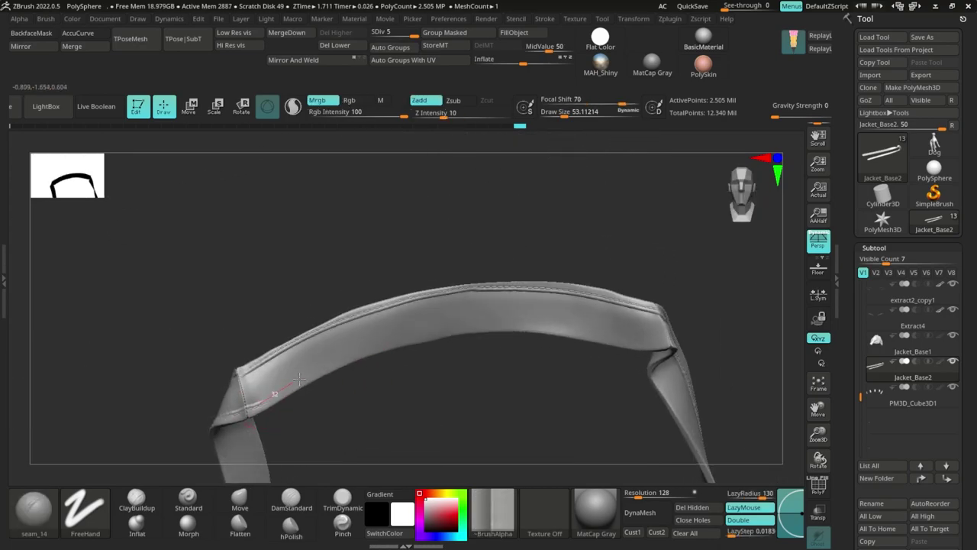
Step: Continue the edge stitching past the far end of the back section and through the strap's twist
{"action": "mouse_move", "coordinate": [666, 352]}
{"action": "right_mouse_down"}
{"action": "mouse_move", "coordinate": [410, 362]}
{"action": "mouse_move", "coordinate": [331, 386]}
{"action": "mouse_move", "coordinate": [270, 384]}
{"action": "right_mouse_up"}
{"action": "right_click_drag", "start_coordinate": [320, 458], "coordinate": [313, 275]}
{"action": "left_click_drag", "start_coordinate": [313, 275], "coordinate": [365, 374]}
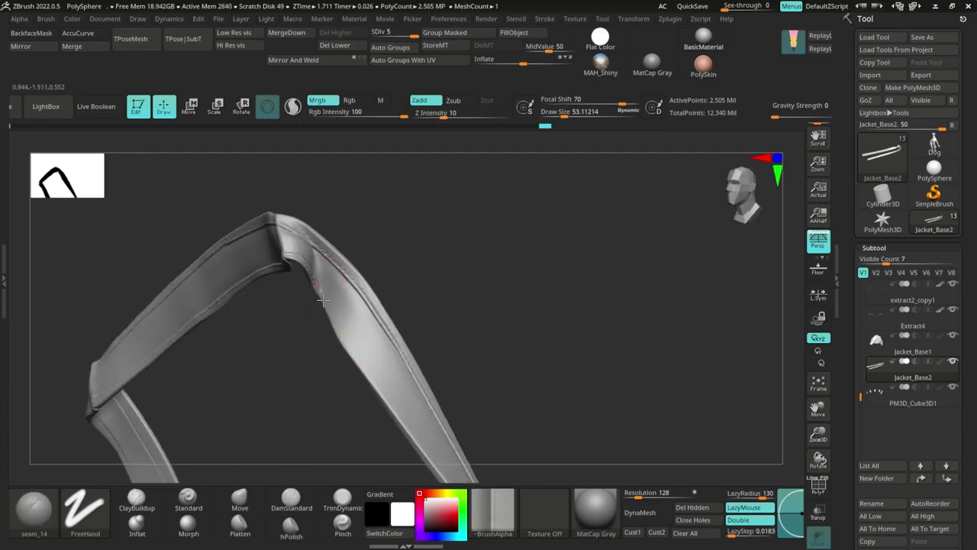
{"action": "right_click_drag", "start_coordinate": [419, 436], "coordinate": [344, 321]}
{"action": "left_click_drag", "start_coordinate": [290, 248], "coordinate": [348, 346]}
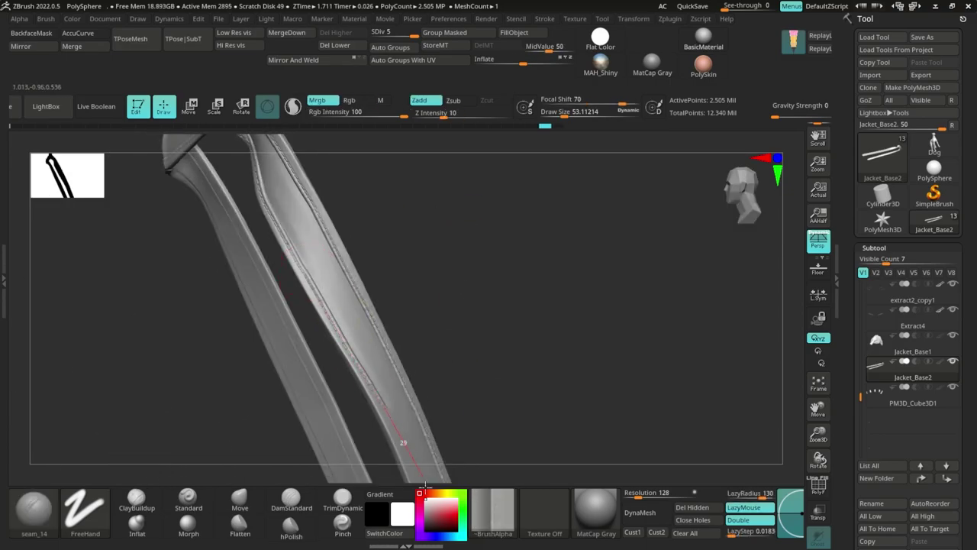
Step: Extend the stitching down the remaining edge of the other hanging strap toward its pointed tip
{"action": "mouse_move", "coordinate": [485, 392]}
{"action": "right_mouse_down", "text": "alt"}
{"action": "mouse_move", "coordinate": [445, 216]}
{"action": "mouse_move", "coordinate": [443, 249]}
{"action": "right_mouse_up", "text": "alt"}
{"action": "left_click_drag", "start_coordinate": [319, 164], "coordinate": [368, 290]}
{"action": "left_click_drag", "start_coordinate": [425, 445], "coordinate": [428, 452]}
{"action": "mouse_move", "coordinate": [458, 427]}
{"action": "right_mouse_down"}
{"action": "mouse_move", "coordinate": [382, 362]}
{"action": "mouse_move", "coordinate": [428, 237]}
{"action": "mouse_move", "coordinate": [459, 343]}
{"action": "right_mouse_up"}
Step: Smooth the hanging strap near its tip, stepping its subdivision down to level 3
{"action": "key", "text": "shift+d"}
{"action": "left_click_drag", "start_coordinate": [417, 359], "coordinate": [418, 409], "text": "shift"}
{"action": "mouse_move", "coordinate": [418, 410]}
{"action": "right_mouse_down"}
{"action": "mouse_move", "coordinate": [557, 257]}
{"action": "mouse_move", "coordinate": [456, 384]}
{"action": "right_mouse_up"}
{"action": "key", "text": "s"}
{"action": "key", "text": "d"}
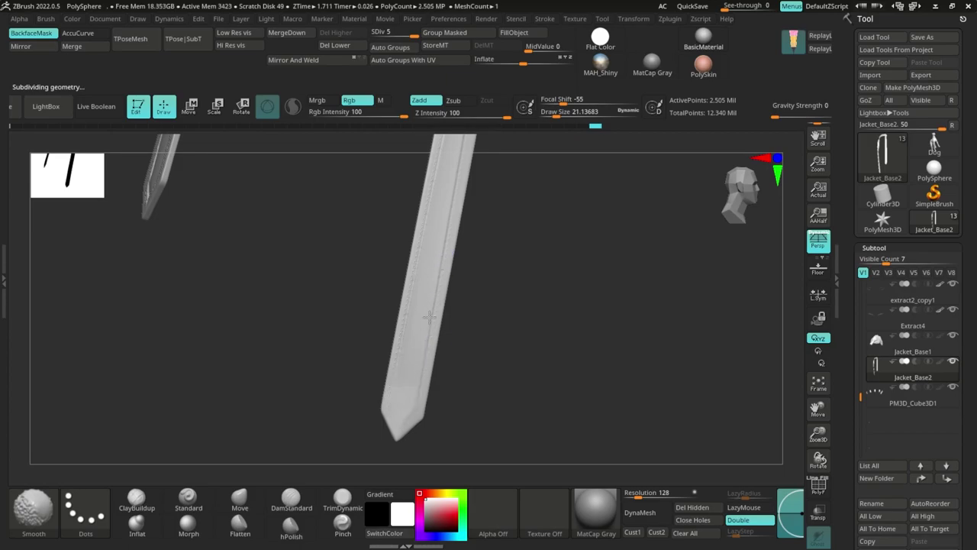
{"action": "key", "text": "shift+d"}
{"action": "key", "text": "shift+d"}
{"action": "mouse_move", "coordinate": [451, 215]}
{"action": "right_mouse_down"}
{"action": "mouse_move", "coordinate": [467, 303]}
{"action": "mouse_move", "coordinate": [402, 343]}
{"action": "mouse_move", "coordinate": [260, 381]}
{"action": "mouse_move", "coordinate": [432, 194]}
{"action": "mouse_move", "coordinate": [244, 340]}
{"action": "mouse_move", "coordinate": [452, 214]}
{"action": "mouse_move", "coordinate": [312, 403]}
{"action": "right_mouse_up"}
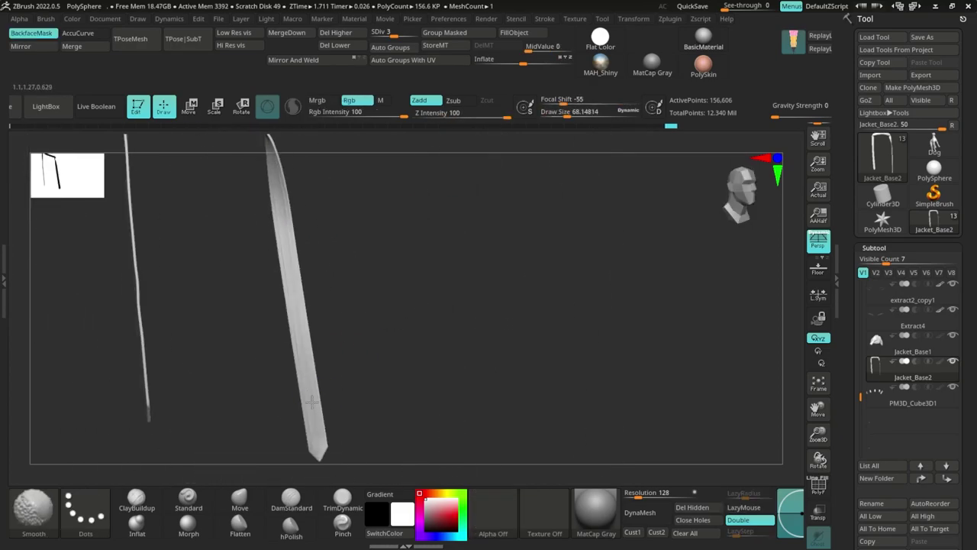
Step: Examine both stitched straps on the full character, from the waist down to their pointed tips
{"action": "right_click_drag", "start_coordinate": [277, 222], "coordinate": [187, 220]}
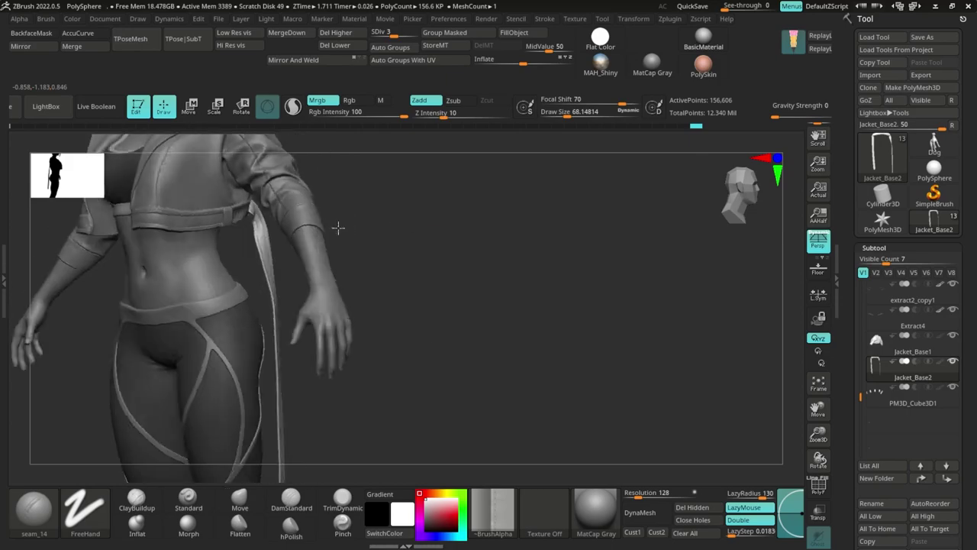
{"action": "mouse_move", "coordinate": [338, 227]}
{"action": "right_mouse_down"}
{"action": "mouse_move", "coordinate": [375, 272]}
{"action": "mouse_move", "coordinate": [401, 348]}
{"action": "right_mouse_up"}
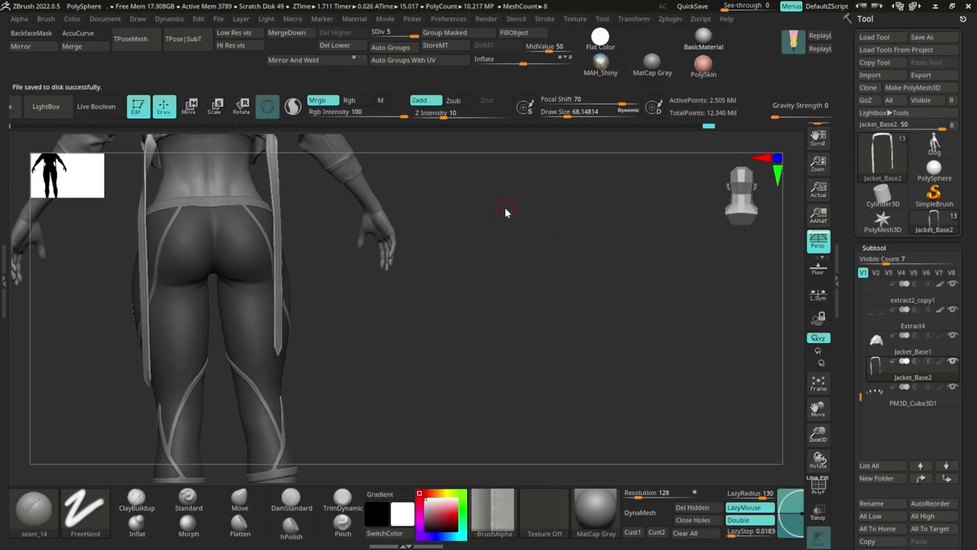
{"action": "mouse_move", "coordinate": [514, 262]}
{"action": "right_mouse_down"}
{"action": "mouse_move", "coordinate": [532, 397]}
{"action": "mouse_move", "coordinate": [570, 405]}
{"action": "mouse_move", "coordinate": [550, 359]}
{"action": "mouse_move", "coordinate": [447, 397]}
{"action": "mouse_move", "coordinate": [491, 395]}
{"action": "mouse_move", "coordinate": [511, 341]}
{"action": "mouse_move", "coordinate": [489, 343]}
{"action": "right_mouse_up"}
{"action": "left_click", "coordinate": [292, 500]}
{"action": "left_click_drag", "start_coordinate": [297, 423], "coordinate": [258, 353], "text": "shift"}
{"action": "right_click_drag", "start_coordinate": [258, 354], "coordinate": [320, 430]}
{"action": "left_click", "coordinate": [188, 500]}
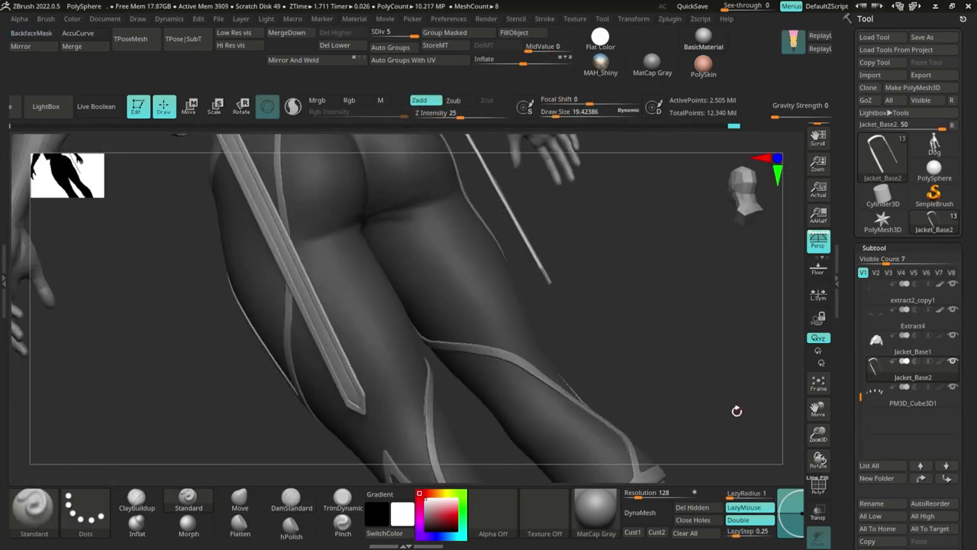
Step: Append a Ring3D as a new subtool, select it, and move it down behind the leg near the strap
{"action": "right_click_drag", "start_coordinate": [735, 410], "coordinate": [725, 366], "text": "ctrl"}
{"action": "left_click_drag", "start_coordinate": [857, 489], "coordinate": [856, 319]}
{"action": "left_click", "coordinate": [924, 385]}
{"action": "left_click", "coordinate": [667, 353]}
{"action": "left_click", "coordinate": [899, 258]}
{"action": "key", "text": "w"}
{"action": "right_click_drag", "start_coordinate": [580, 252], "coordinate": [458, 212]}
{"action": "left_click_drag", "start_coordinate": [393, 145], "coordinate": [419, 259]}
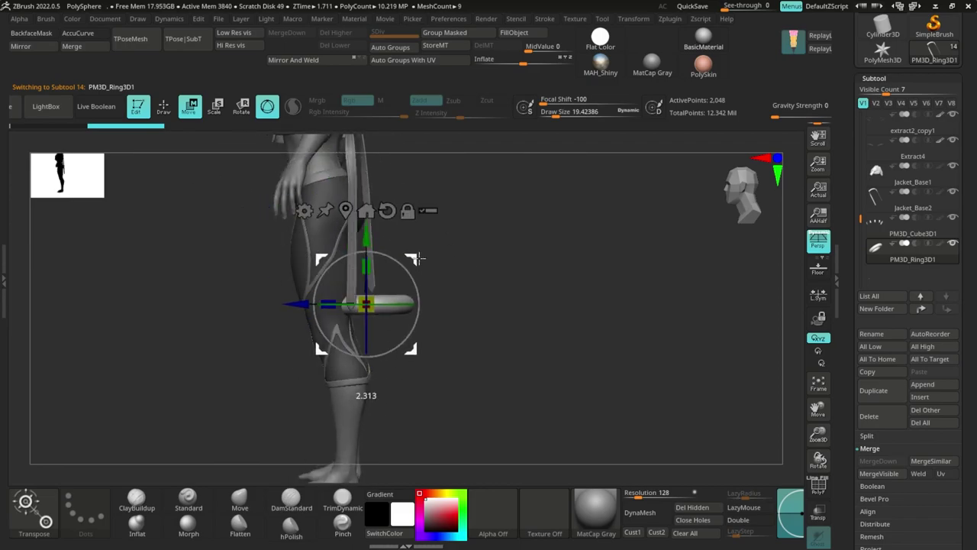
Step: Scale and rotate the ring to lie flat on the strap, centred between the stitch rows above the tip
{"action": "right_click_drag", "start_coordinate": [419, 305], "coordinate": [298, 443]}
{"action": "left_click_drag", "start_coordinate": [315, 340], "coordinate": [281, 320]}
{"action": "right_click_drag", "start_coordinate": [281, 321], "coordinate": [270, 382], "text": "ctrl"}
{"action": "right_click_drag", "start_coordinate": [366, 397], "coordinate": [489, 393]}
{"action": "left_click_drag", "start_coordinate": [222, 336], "coordinate": [285, 334]}
{"action": "right_click_drag", "start_coordinate": [382, 336], "coordinate": [356, 468]}
{"action": "left_click_drag", "start_coordinate": [339, 307], "coordinate": [301, 336]}
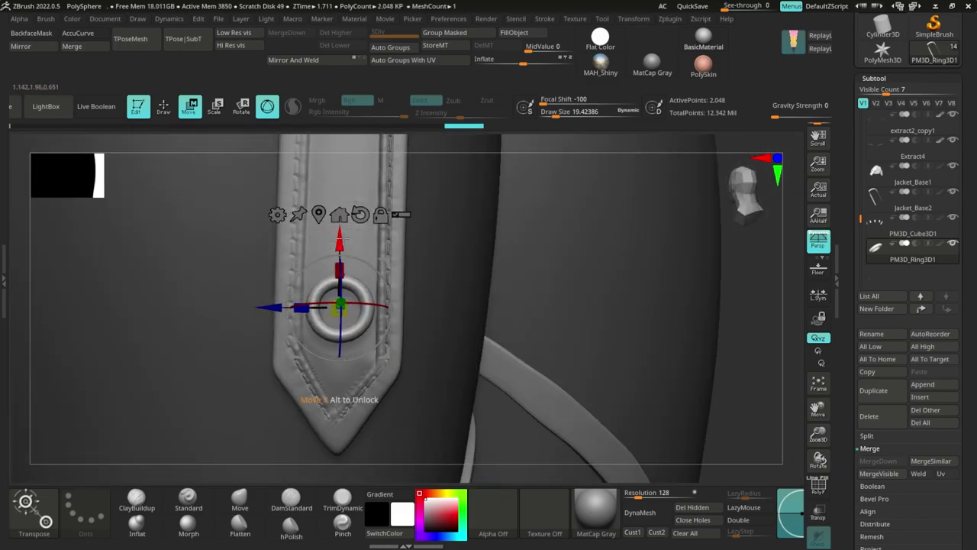
Step: Lower the ring toward the strap's tip, seat it on the surface, and adjust its thickness with Inflate
{"action": "left_click_drag", "start_coordinate": [339, 240], "coordinate": [339, 273]}
{"action": "right_click_drag", "start_coordinate": [352, 397], "coordinate": [458, 394]}
{"action": "left_click_drag", "start_coordinate": [402, 335], "coordinate": [397, 336]}
{"action": "left_click_drag", "start_coordinate": [371, 359], "coordinate": [364, 369]}
{"action": "right_click_drag", "start_coordinate": [428, 374], "coordinate": [328, 368]}
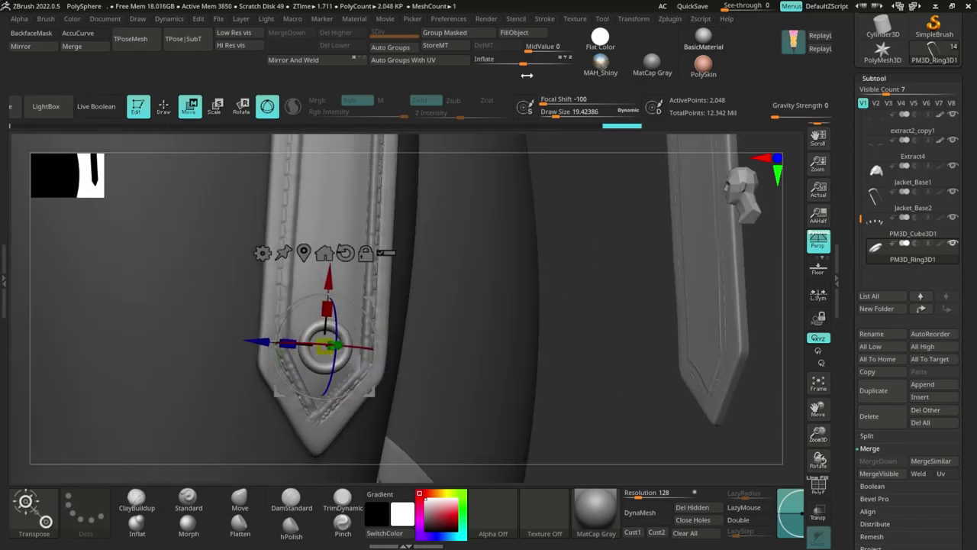
{"action": "left_click_drag", "start_coordinate": [523, 63], "coordinate": [530, 63]}
{"action": "mouse_move", "coordinate": [471, 360]}
{"action": "right_mouse_down"}
{"action": "mouse_move", "coordinate": [469, 317]}
{"action": "mouse_move", "coordinate": [427, 336]}
{"action": "right_mouse_up"}
Step: Duplicate the ring and move the copy to the tip of the other hanging strap
{"action": "key", "text": "q"}
{"action": "right_click_drag", "start_coordinate": [375, 356], "coordinate": [413, 359]}
{"action": "key", "text": "s"}
{"action": "mouse_move", "coordinate": [412, 359]}
{"action": "right_mouse_down", "text": "ctrl"}
{"action": "mouse_move", "coordinate": [368, 321]}
{"action": "mouse_move", "coordinate": [467, 277]}
{"action": "mouse_move", "coordinate": [573, 408]}
{"action": "mouse_move", "coordinate": [534, 382]}
{"action": "right_mouse_up", "text": "ctrl"}
{"action": "key", "text": "w"}
{"action": "left_click_drag", "start_coordinate": [368, 270], "coordinate": [584, 282], "text": "ctrl"}
{"action": "right_click_drag", "start_coordinate": [584, 306], "coordinate": [366, 315]}
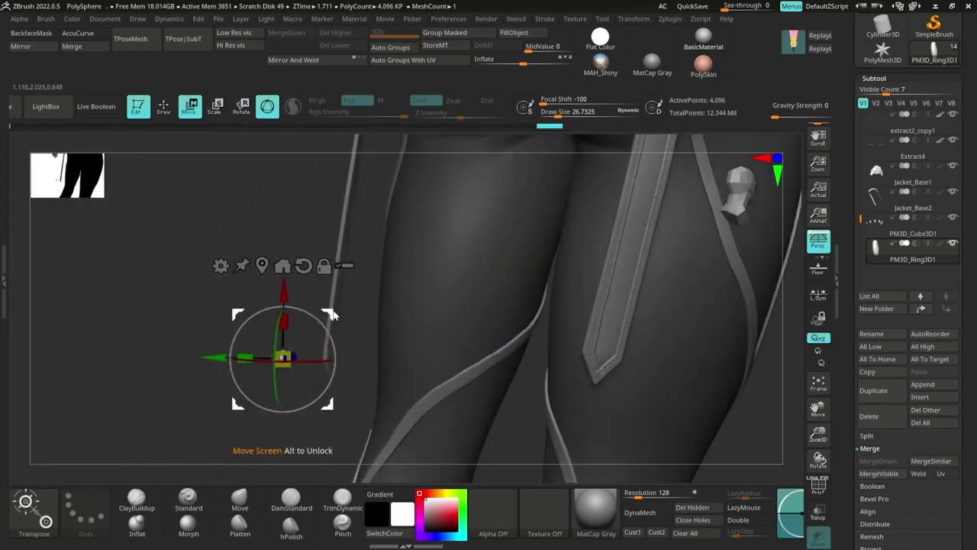
{"action": "left_click_drag", "start_coordinate": [334, 314], "coordinate": [651, 305]}
{"action": "right_click_drag", "start_coordinate": [613, 346], "coordinate": [657, 347]}
{"action": "left_click_drag", "start_coordinate": [632, 344], "coordinate": [603, 362]}
Step: Rotate and position the copied ring so it sits flat on the second strap just above its tip
{"action": "right_click_drag", "start_coordinate": [610, 336], "coordinate": [649, 405], "text": "ctrl"}
{"action": "right_click_drag", "start_coordinate": [596, 382], "coordinate": [535, 367]}
{"action": "left_click_drag", "start_coordinate": [329, 310], "coordinate": [418, 304]}
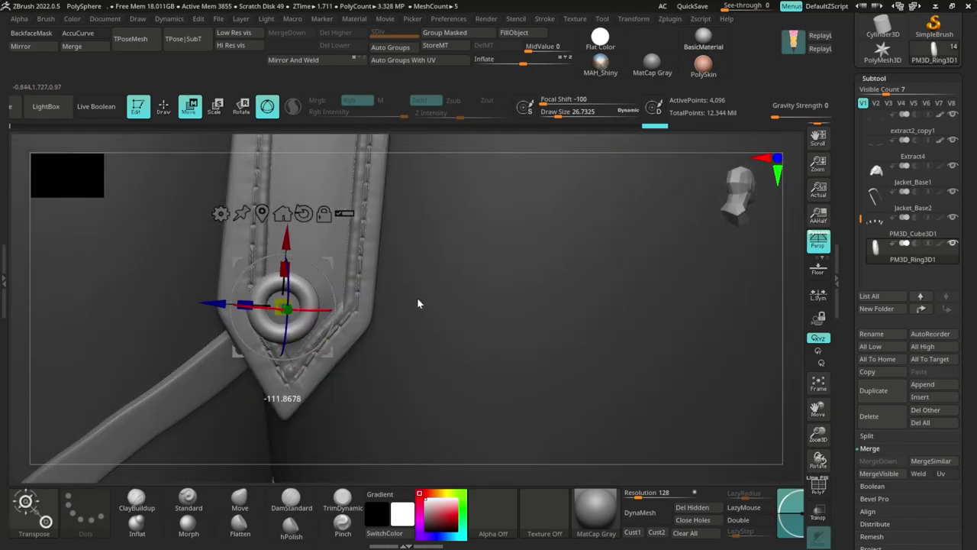
{"action": "left_click_drag", "start_coordinate": [331, 352], "coordinate": [350, 336]}
{"action": "key", "text": "q"}
{"action": "mouse_move", "coordinate": [546, 310]}
{"action": "right_mouse_down", "text": "ctrl"}
{"action": "mouse_move", "coordinate": [445, 301]}
{"action": "mouse_move", "coordinate": [534, 303]}
{"action": "right_mouse_up", "text": "ctrl"}
{"action": "key", "text": "w"}
{"action": "left_click_drag", "start_coordinate": [349, 296], "coordinate": [342, 295]}
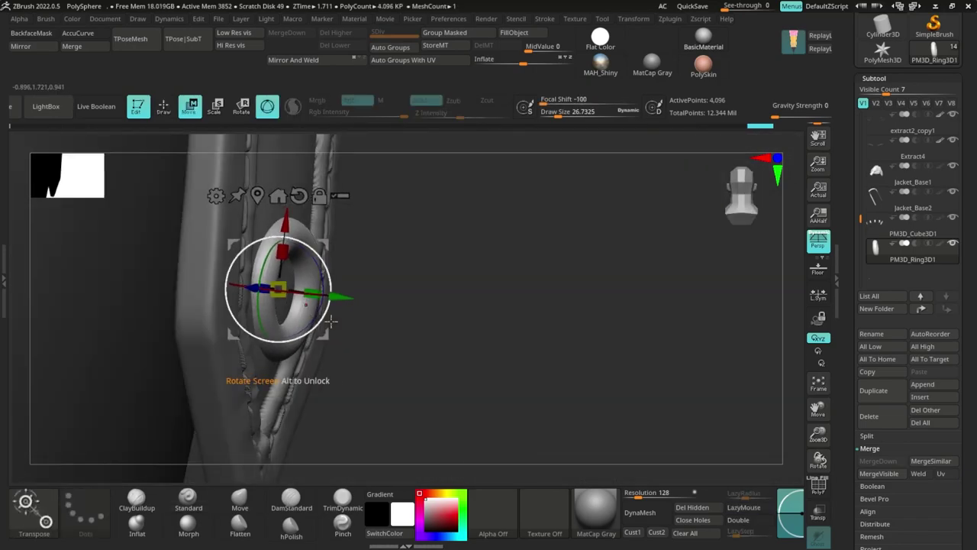
Step: Duplicate the ring up the strap and centre the copy between the stitch rows behind the upper thigh
{"action": "key", "text": "q"}
{"action": "mouse_move", "coordinate": [331, 321]}
{"action": "right_mouse_down"}
{"action": "mouse_move", "coordinate": [354, 425]}
{"action": "mouse_move", "coordinate": [328, 273]}
{"action": "mouse_move", "coordinate": [157, 308]}
{"action": "mouse_move", "coordinate": [544, 356]}
{"action": "mouse_move", "coordinate": [640, 207]}
{"action": "right_mouse_up"}
{"action": "right_click_drag", "start_coordinate": [494, 346], "coordinate": [535, 345], "text": "ctrl"}
{"action": "key", "text": "w"}
{"action": "left_click_drag", "start_coordinate": [395, 376], "coordinate": [395, 226], "text": "ctrl"}
{"action": "right_click_drag", "start_coordinate": [570, 331], "coordinate": [631, 305], "text": "ctrl"}
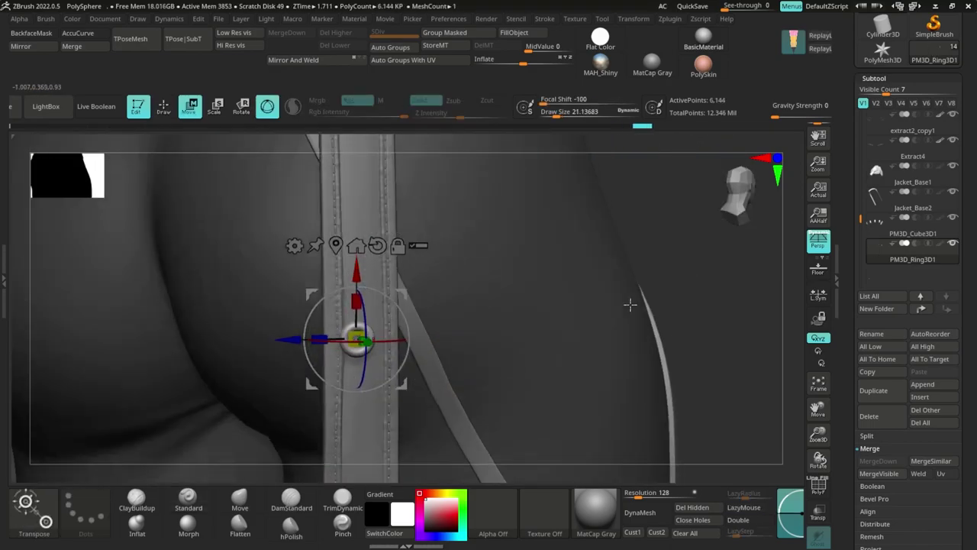
{"action": "key", "text": "q"}
{"action": "mouse_move", "coordinate": [550, 348]}
{"action": "right_mouse_down"}
{"action": "mouse_move", "coordinate": [713, 378]}
{"action": "mouse_move", "coordinate": [623, 295]}
{"action": "mouse_move", "coordinate": [680, 313]}
{"action": "right_mouse_up"}
{"action": "key", "text": "w"}
{"action": "left_click_drag", "start_coordinate": [288, 337], "coordinate": [300, 336]}
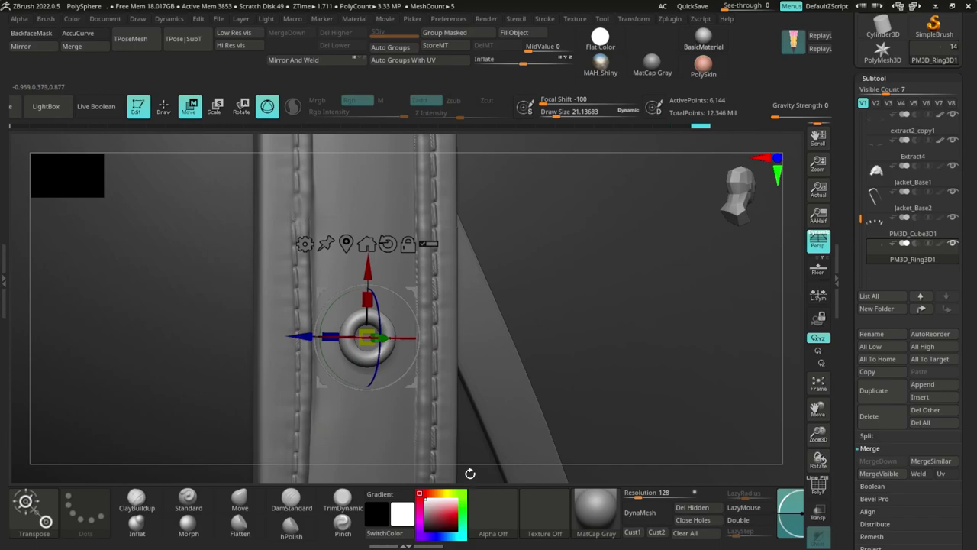
Step: Place another ring copy a short distance higher on the strap and align it to the surface
{"action": "key", "text": "q"}
{"action": "mouse_move", "coordinate": [469, 473]}
{"action": "right_mouse_down"}
{"action": "mouse_move", "coordinate": [495, 331]}
{"action": "mouse_move", "coordinate": [374, 336]}
{"action": "right_mouse_up"}
{"action": "key", "text": "w"}
{"action": "key", "text": "q"}
{"action": "key", "text": "w"}
{"action": "right_click_drag", "start_coordinate": [458, 336], "coordinate": [512, 199], "text": "ctrl"}
{"action": "key", "text": "q"}
{"action": "key", "text": "w"}
{"action": "left_click_drag", "start_coordinate": [356, 268], "coordinate": [356, 220], "text": "ctrl"}
{"action": "right_click_drag", "start_coordinate": [580, 252], "coordinate": [672, 297]}
{"action": "right_click_drag", "start_coordinate": [672, 298], "coordinate": [611, 279], "text": "ctrl"}
{"action": "left_click_drag", "start_coordinate": [409, 198], "coordinate": [416, 197]}
Step: Add the next ring copy above the last one, matching the spacing and the strap's tilt
{"action": "key", "text": "ctrl+z"}
{"action": "key", "text": "ctrl+z"}
{"action": "key", "text": "ctrl+z"}
{"action": "left_click_drag", "start_coordinate": [375, 375], "coordinate": [367, 258], "text": "ctrl"}
{"action": "right_click_drag", "start_coordinate": [489, 306], "coordinate": [466, 306]}
{"action": "left_click_drag", "start_coordinate": [431, 318], "coordinate": [437, 318]}
{"action": "key", "text": "ctrl+shift+z"}
{"action": "key", "text": "ctrl+shift+z"}
{"action": "key", "text": "ctrl+shift+z"}
{"action": "key", "text": "ctrl+shift+z"}
{"action": "key", "text": "ctrl+shift+z"}
{"action": "key", "text": "ctrl+shift+z"}
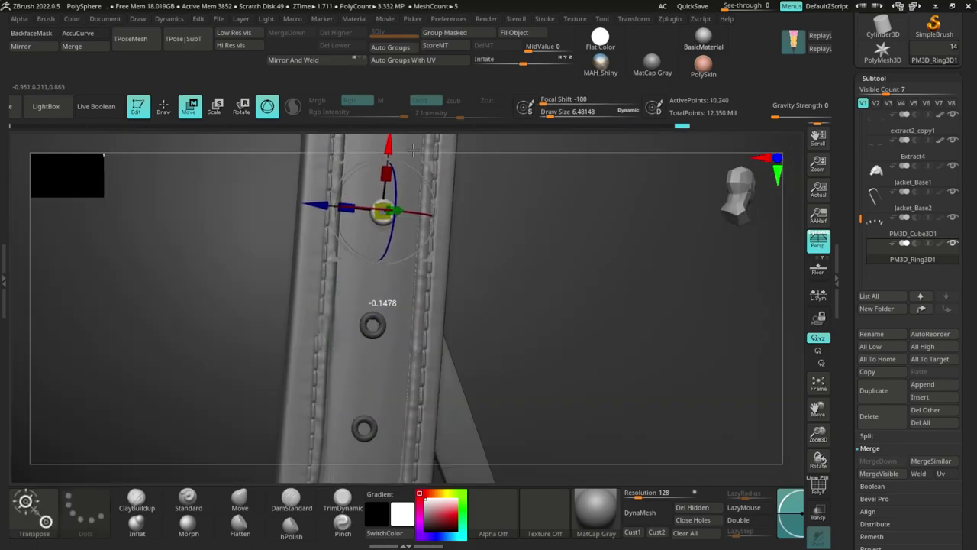
Step: Continue the ring row with one more copy up the strap, fitted flat against its surface
{"action": "key", "text": "ctrl+z"}
{"action": "key", "text": "ctrl+z"}
{"action": "key", "text": "ctrl+z"}
{"action": "key", "text": "ctrl+z"}
{"action": "key", "text": "ctrl+z"}
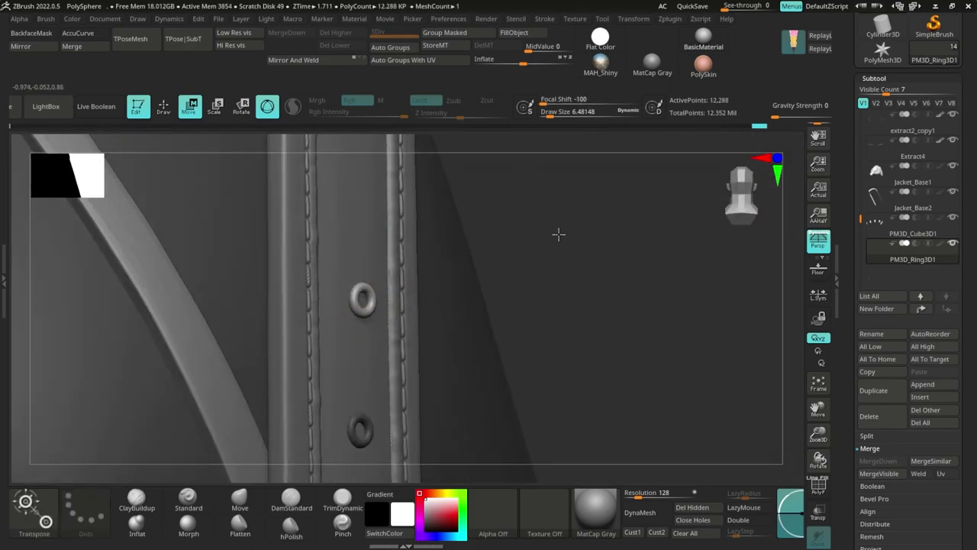
Step: Extend the row of evenly spaced rings up the strap to above the waistband
{"action": "key", "text": "ctrl+shift+z"}
{"action": "key", "text": "ctrl+shift+z"}
{"action": "key", "text": "ctrl+shift+z"}
{"action": "key", "text": "ctrl+shift+z"}
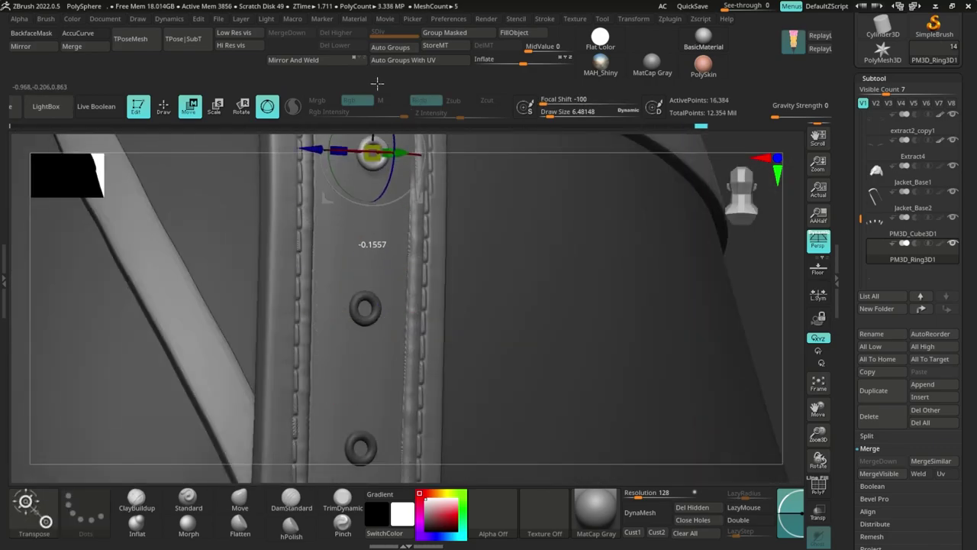
{"action": "key", "text": "ctrl+shift+z"}
{"action": "key", "text": "ctrl+shift+z"}
{"action": "key", "text": "ctrl+shift+z"}
{"action": "key", "text": "ctrl+shift+z"}
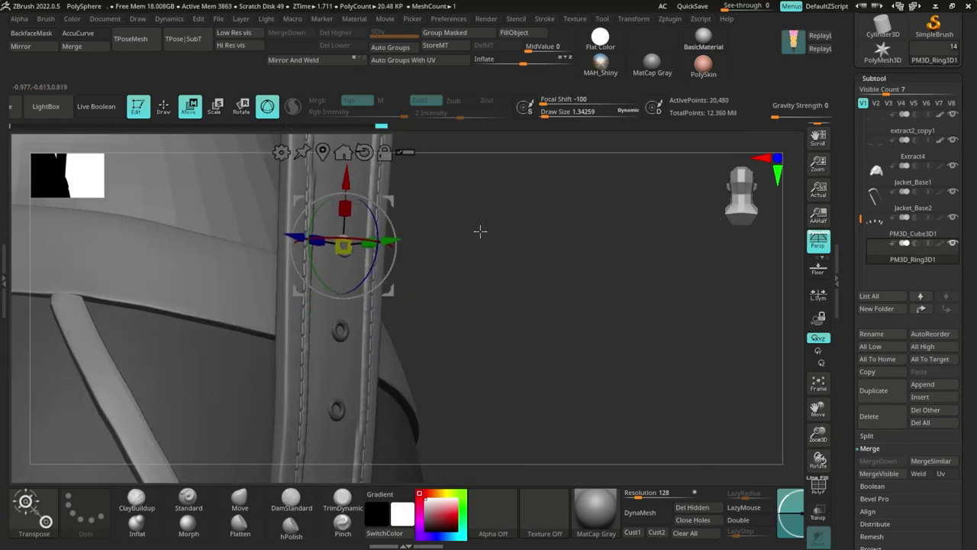
{"action": "key", "text": "ctrl+shift+z"}
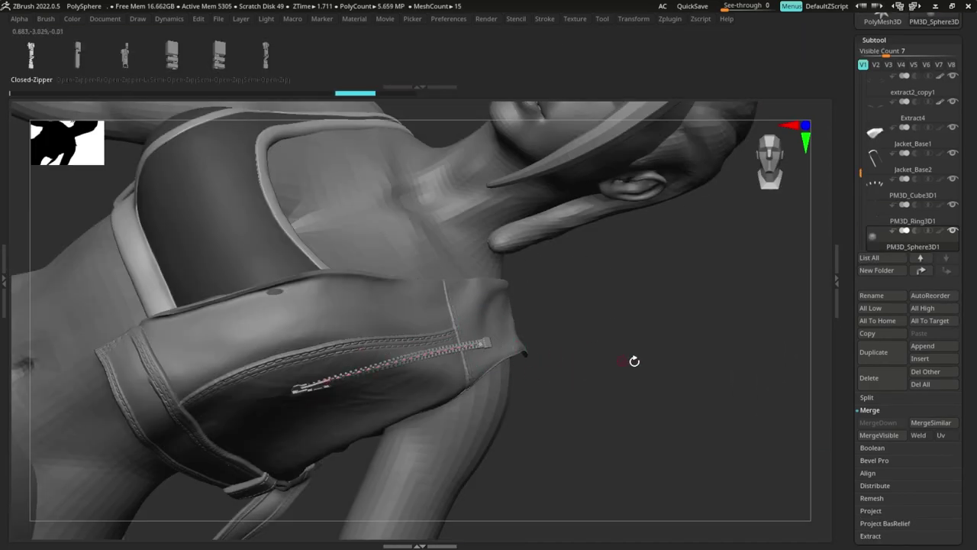
{"action": "key", "text": "ctrl+z"}
{"action": "mouse_move", "coordinate": [634, 361]}
{"action": "left_mouse_down"}
{"action": "mouse_move", "coordinate": [654, 374]}
{"action": "mouse_move", "coordinate": [656, 344]}
{"action": "mouse_move", "coordinate": [622, 382]}
{"action": "left_mouse_up"}
{"action": "key", "text": "ctrl+z"}
{"action": "key", "text": "ctrl+z"}
{"action": "left_click_drag", "start_coordinate": [111, 445], "coordinate": [299, 377]}
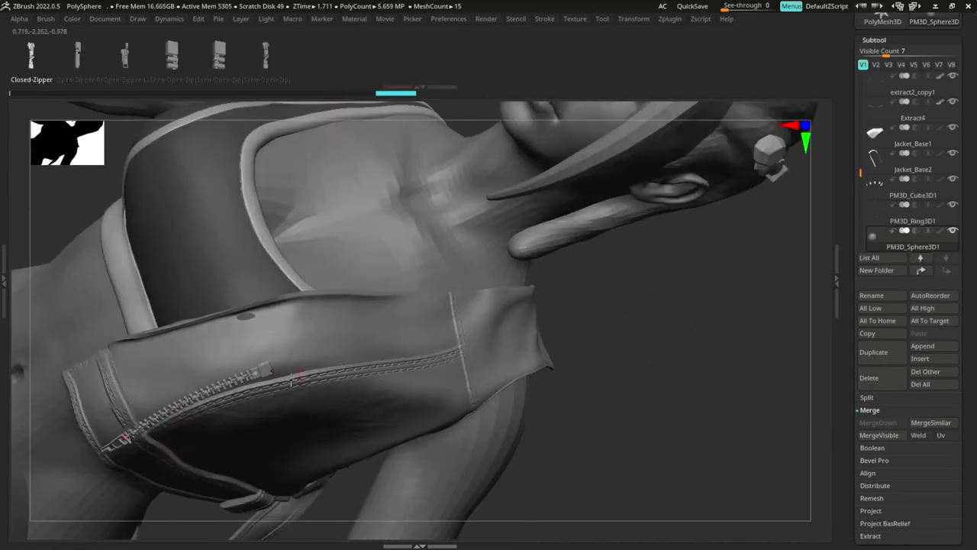
{"action": "key", "text": "ctrl+z"}
Step: Draw a Closed-Zipper along the jacket's curved front seam, from the bottom hem to the shoulder seam
{"action": "left_click_drag", "start_coordinate": [634, 361], "coordinate": [657, 351]}
{"action": "left_click_drag", "start_coordinate": [154, 415], "coordinate": [207, 379]}
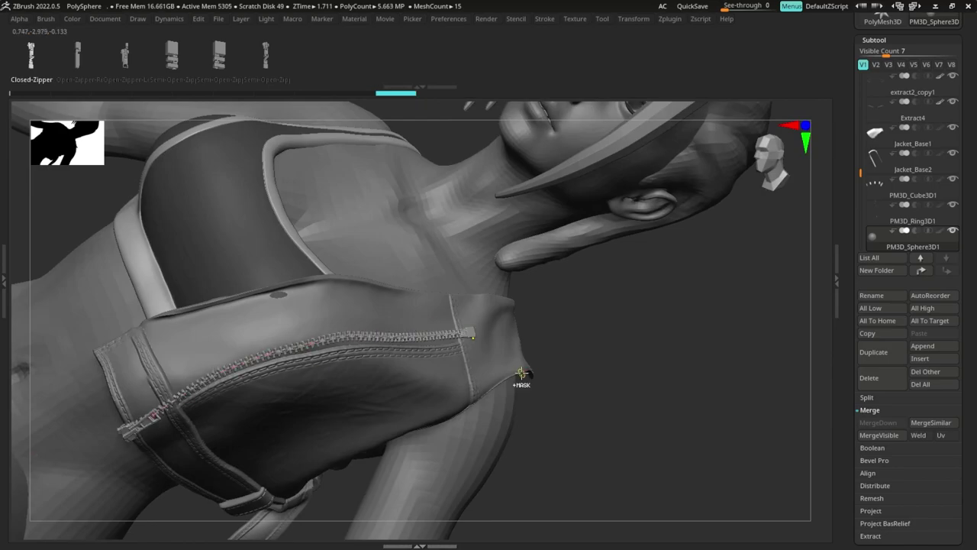
{"action": "left_click_drag", "start_coordinate": [611, 363], "coordinate": [260, 527]}
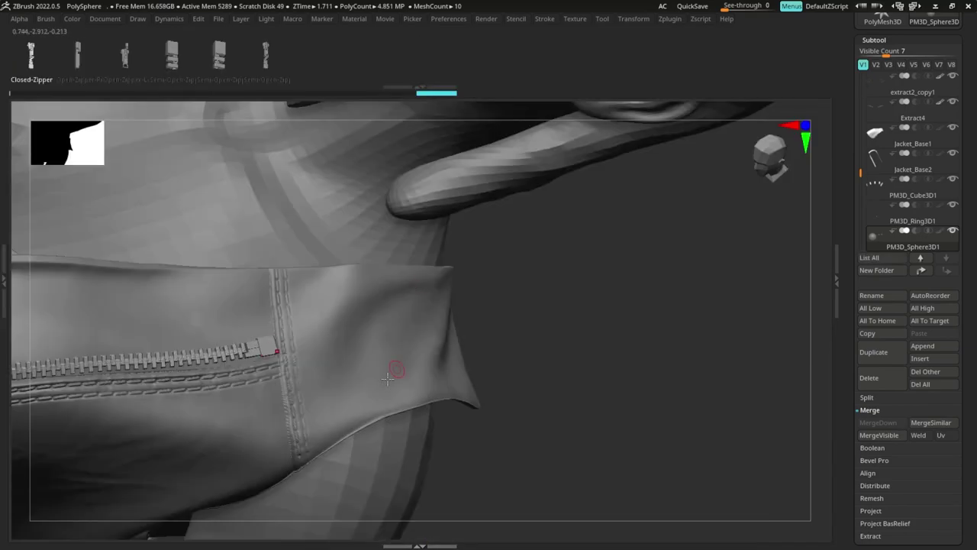
Step: Reshape the zipper with the Move brush so its lower end follows the jacket's hem band
{"action": "key", "text": "Tab"}
{"action": "left_click", "coordinate": [240, 499]}
{"action": "key", "text": "ctrl+shift+z"}
{"action": "key", "text": "ctrl+shift+z"}
{"action": "key", "text": "ctrl+shift+z"}
{"action": "key", "text": "ctrl+shift+z"}
{"action": "key", "text": "ctrl+shift+z"}
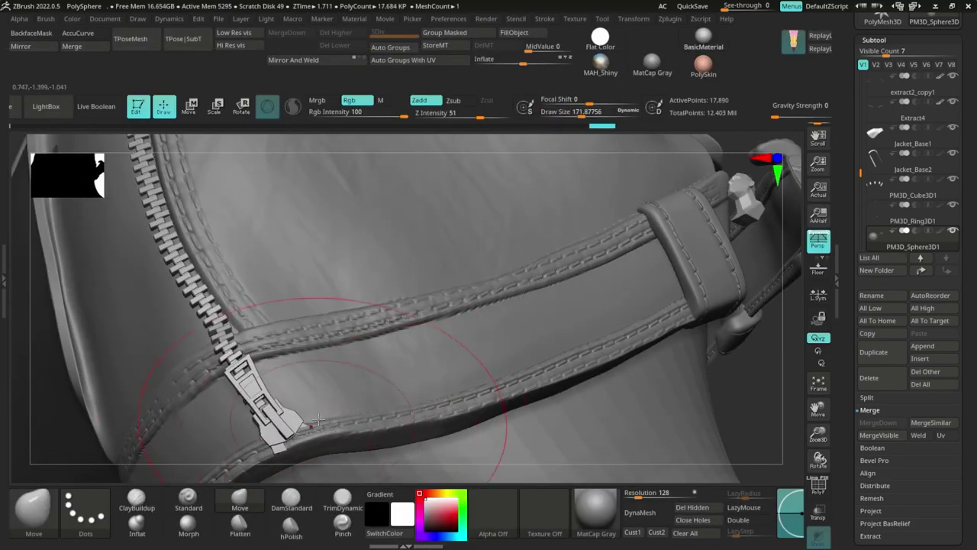
{"action": "key", "text": "ctrl+shift+z"}
{"action": "key", "text": "ctrl+shift+z"}
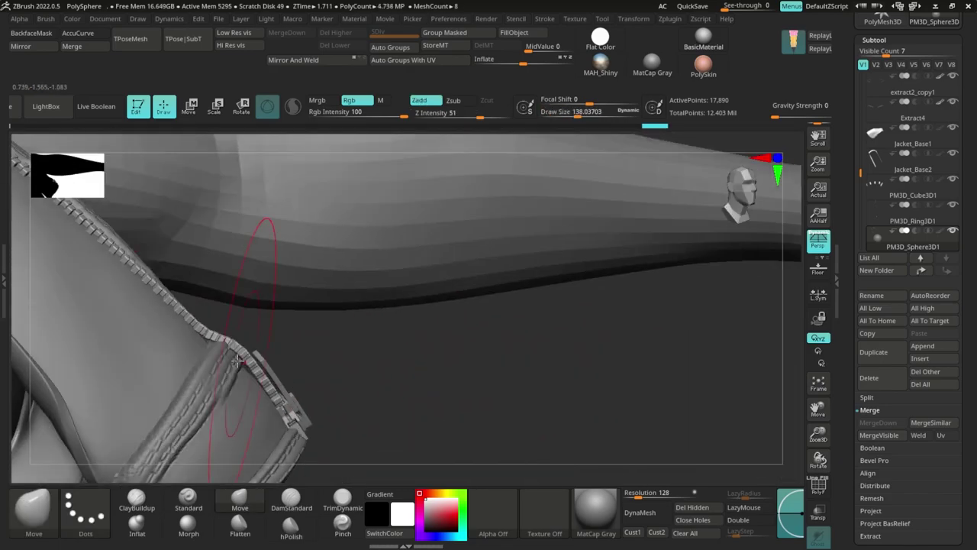
Step: Mask all of the zipper except its slider and pull tab, and move them against the teeth at the hem
{"action": "key", "text": "shift+f"}
{"action": "mouse_move", "coordinate": [374, 385]}
{"action": "left_mouse_down", "text": "alt"}
{"action": "mouse_move", "coordinate": [344, 316]}
{"action": "mouse_move", "coordinate": [374, 336]}
{"action": "left_mouse_up", "text": "alt"}
{"action": "key", "text": "s"}
{"action": "left_click", "coordinate": [340, 323]}
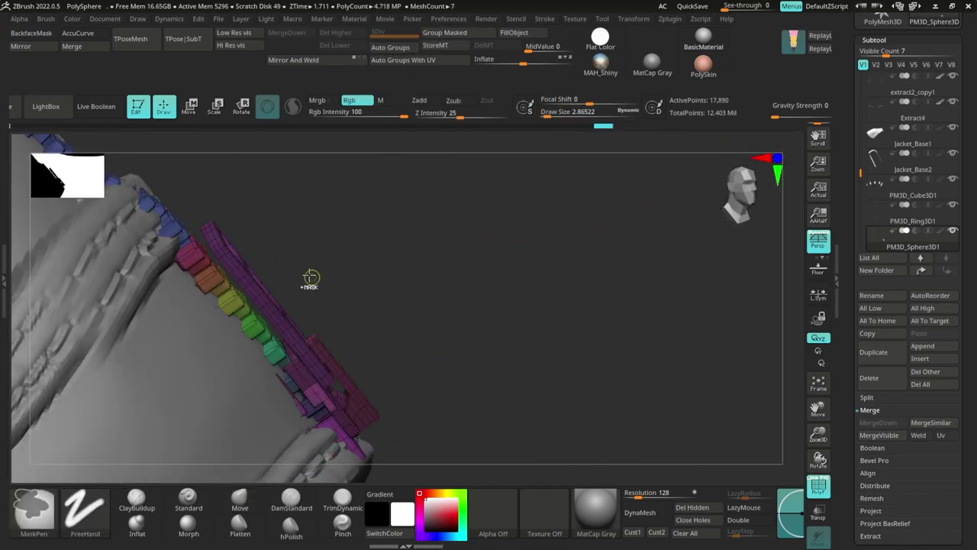
{"action": "left_click", "coordinate": [310, 279], "text": "ctrl"}
{"action": "key", "text": "w"}
{"action": "left_click_drag", "start_coordinate": [303, 236], "coordinate": [295, 389]}
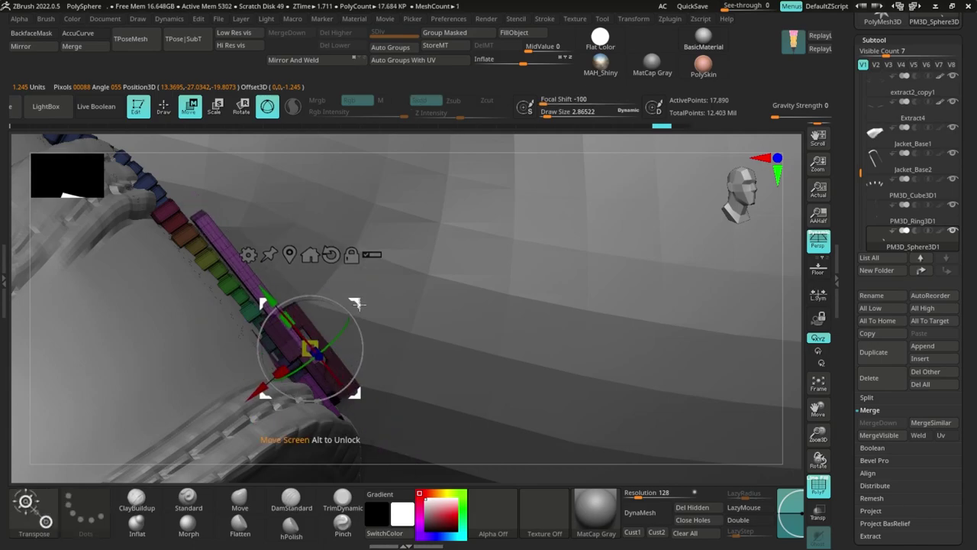
Step: Return to brush sculpting with a draw size of about 82 and the polygroup wireframe display turned off
{"action": "key", "text": "q"}
{"action": "key", "text": "s"}
{"action": "left_click", "coordinate": [355, 319]}
{"action": "left_click_drag", "start_coordinate": [356, 319], "coordinate": [343, 212]}
{"action": "key", "text": "s"}
{"action": "key", "text": "shift+f"}
{"action": "mouse_move", "coordinate": [343, 458]}
{"action": "left_mouse_down", "text": "ctrl"}
{"action": "mouse_move", "coordinate": [356, 480]}
{"action": "mouse_move", "coordinate": [338, 382]}
{"action": "left_mouse_up", "text": "ctrl"}
{"action": "mouse_move", "coordinate": [95, 417]}
{"action": "left_mouse_down"}
{"action": "mouse_move", "coordinate": [229, 359]}
{"action": "mouse_move", "coordinate": [349, 233]}
{"action": "left_mouse_up"}
{"action": "left_click_drag", "start_coordinate": [509, 229], "coordinate": [333, 254]}
Step: Smooth the Jacket_Base1 surface along the front zipper at subdivision level 3 with backface masking enabled
{"action": "key", "text": "ctrl+shift+z"}
{"action": "key", "text": "ctrl+shift+z"}
{"action": "key", "text": "ctrl+shift+z"}
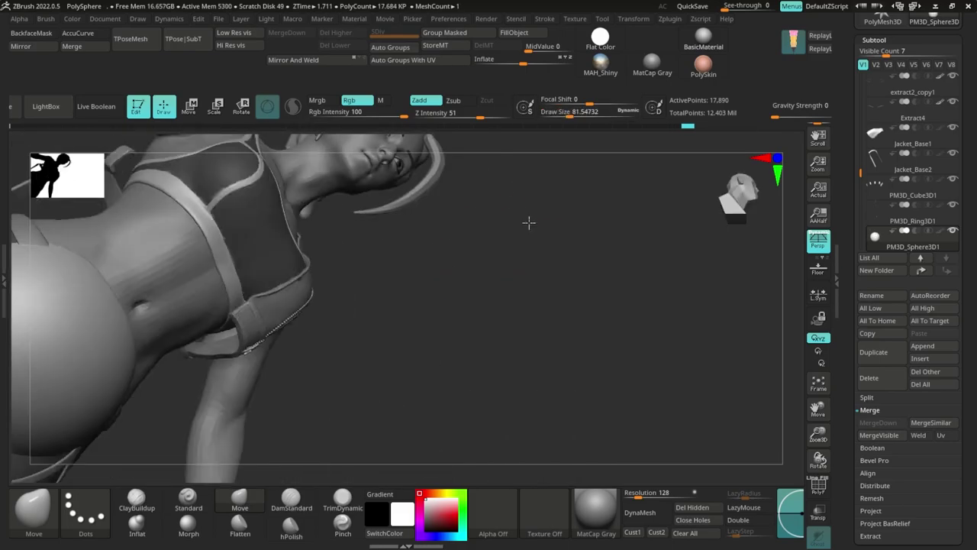
{"action": "key", "text": "s"}
{"action": "key", "text": "ctrl+shift+z"}
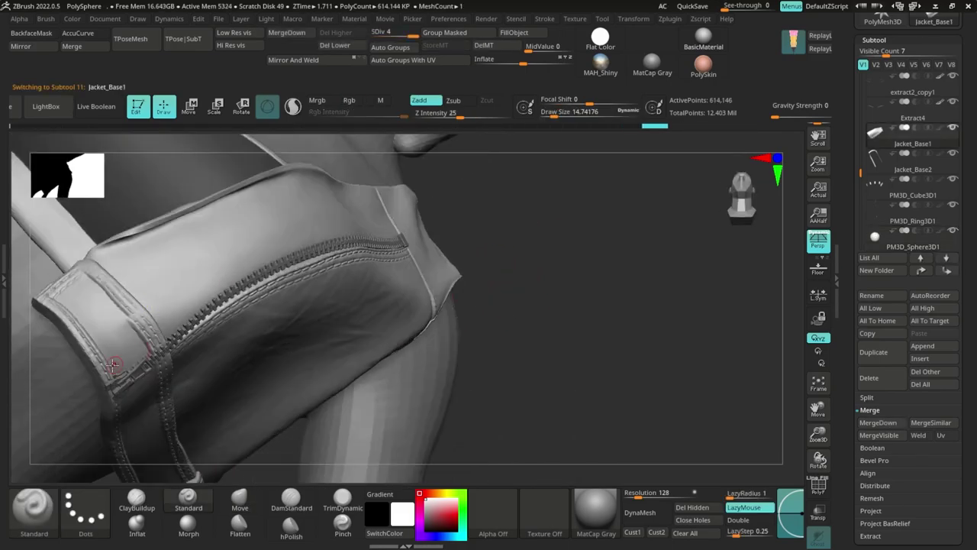
{"action": "key", "text": "ctrl+shift+z"}
{"action": "key", "text": "ctrl+shift+z"}
{"action": "key", "text": "ctrl+shift+z"}
{"action": "key", "text": "ctrl+shift+z"}
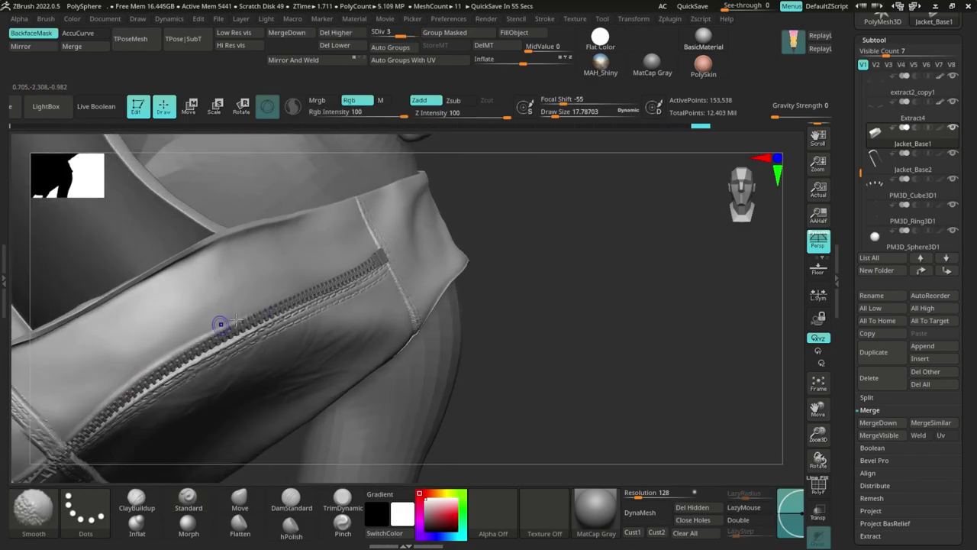
{"action": "key", "text": "ctrl+shift+z"}
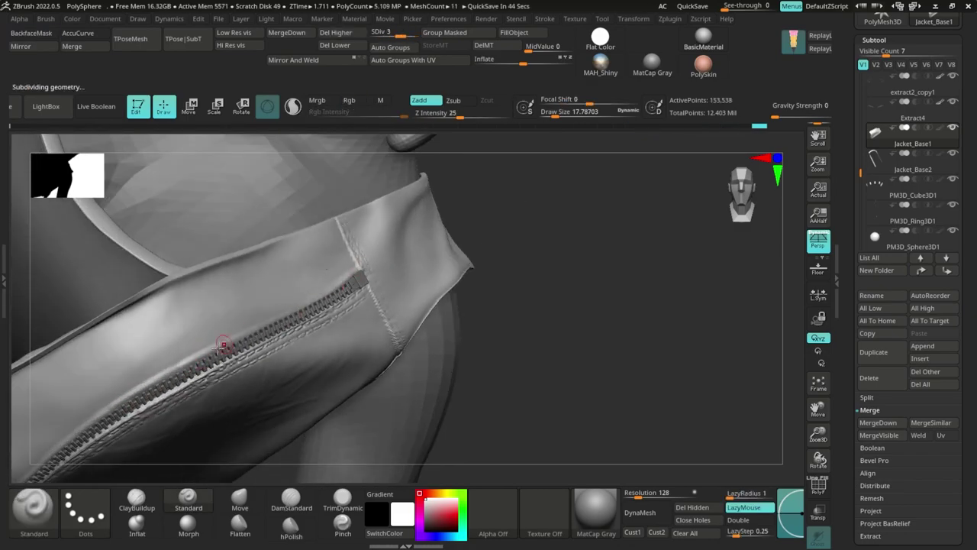
Step: Bring the jacket back up to subdivision level 4 and show all of its geometry again
{"action": "key", "text": "ctrl+shift+z"}
{"action": "key", "text": "ctrl+shift+z"}
{"action": "key", "text": "ctrl+shift+z"}
{"action": "key", "text": "ctrl+shift+z"}
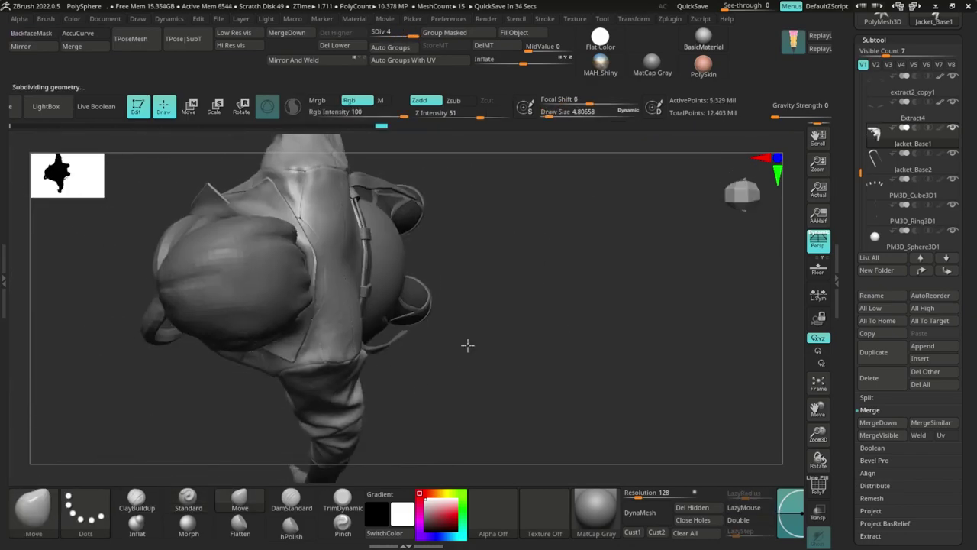
{"action": "key", "text": "ctrl+shift+z"}
{"action": "key", "text": "ctrl+shift+z"}
Step: Save the detailed jacket tool to disk
{"action": "left_click_drag", "start_coordinate": [848, 102], "coordinate": [847, 310]}
{"action": "left_click", "coordinate": [933, 36]}
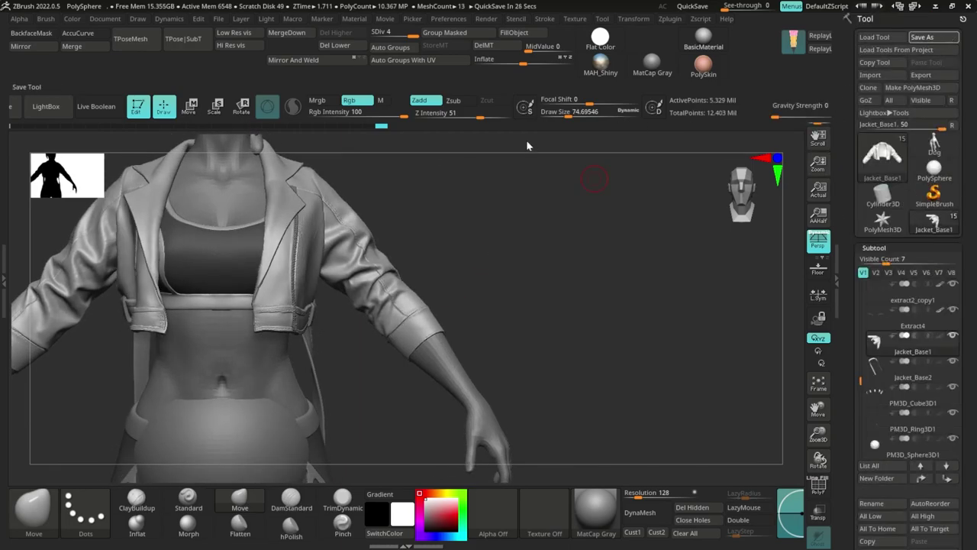
{"action": "left_click_drag", "start_coordinate": [432, 258], "coordinate": [807, 213]}
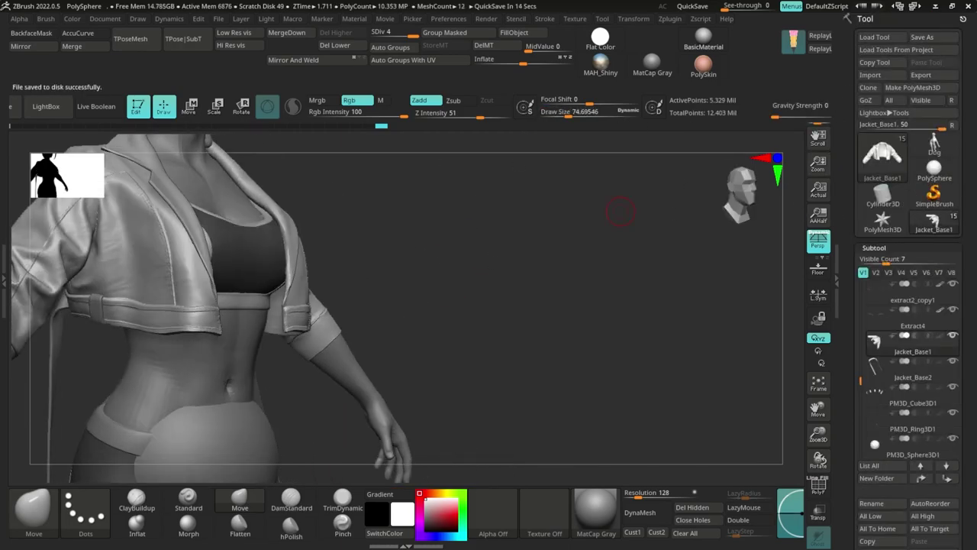
{"action": "mouse_move", "coordinate": [620, 211]}
{"action": "left_mouse_down"}
{"action": "mouse_move", "coordinate": [410, 251]}
{"action": "mouse_move", "coordinate": [440, 221]}
{"action": "left_mouse_up"}
Step: Remove the leftover placeholder sphere from the zipper subtool, reselect Jacket_Base1 and save the tool again
{"action": "left_click", "coordinate": [283, 397], "text": "alt"}
{"action": "left_click", "coordinate": [465, 316]}
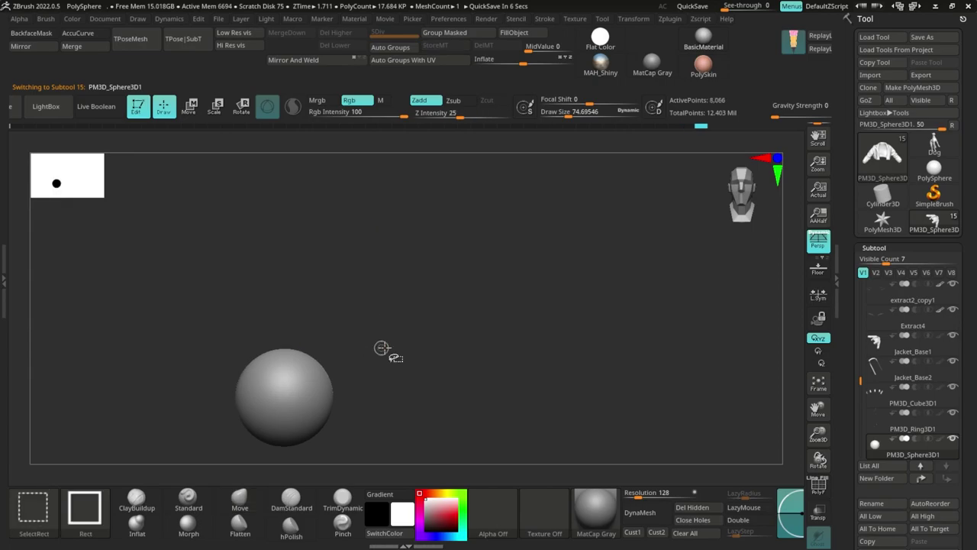
{"action": "key", "text": "ctrl+shift+z"}
{"action": "left_click", "coordinate": [359, 340], "text": "alt"}
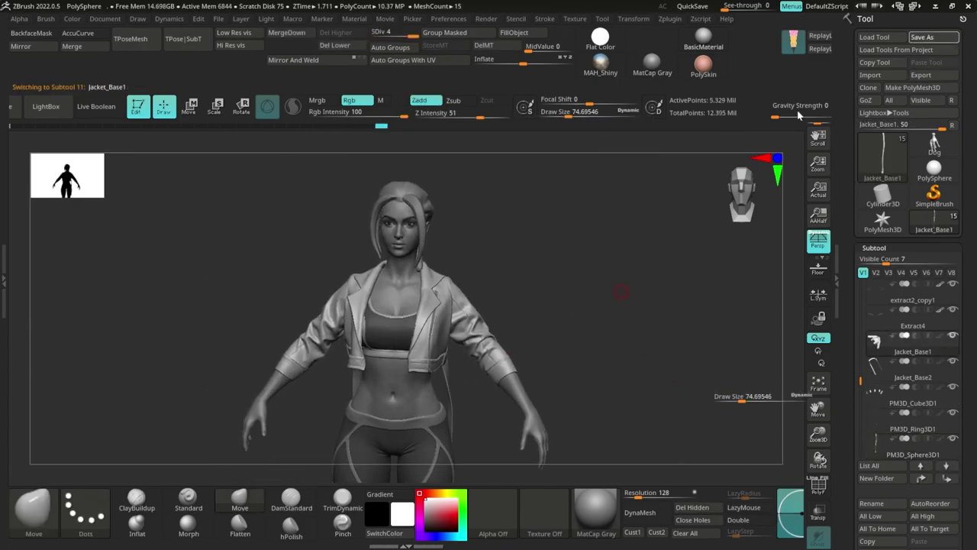
{"action": "mouse_move", "coordinate": [649, 359]}
{"action": "left_mouse_down"}
{"action": "mouse_move", "coordinate": [561, 369]}
{"action": "mouse_move", "coordinate": [374, 332]}
{"action": "left_mouse_up"}
{"action": "key", "text": "s"}
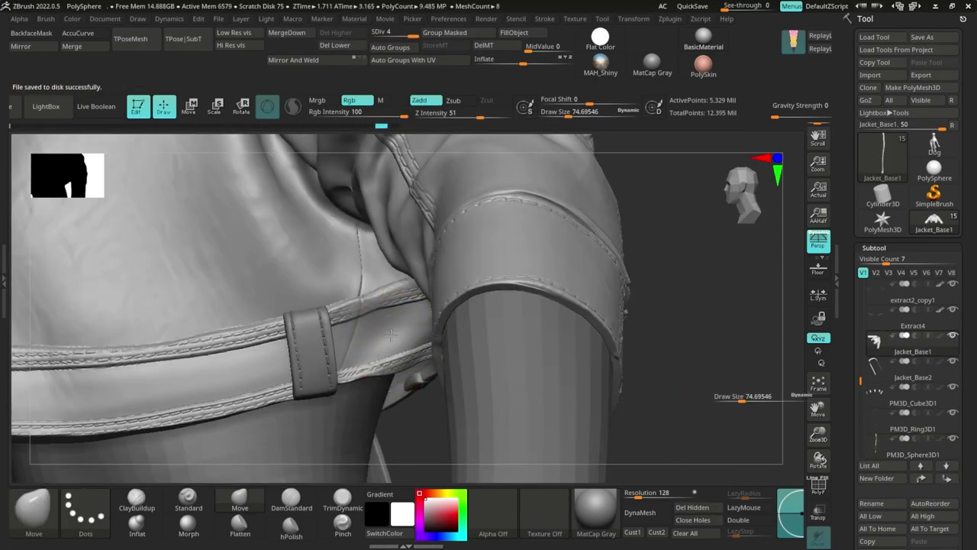
Step: Append a Sphere3D to the tool and make the new sphere subtool active
{"action": "left_click_drag", "start_coordinate": [966, 491], "coordinate": [966, 369]}
{"action": "left_click", "coordinate": [923, 432]}
{"action": "left_click", "coordinate": [455, 341]}
{"action": "left_click_drag", "start_coordinate": [860, 259], "coordinate": [862, 301]}
{"action": "left_click", "coordinate": [909, 225]}
{"action": "left_click_drag", "start_coordinate": [565, 336], "coordinate": [523, 336], "text": "shift"}
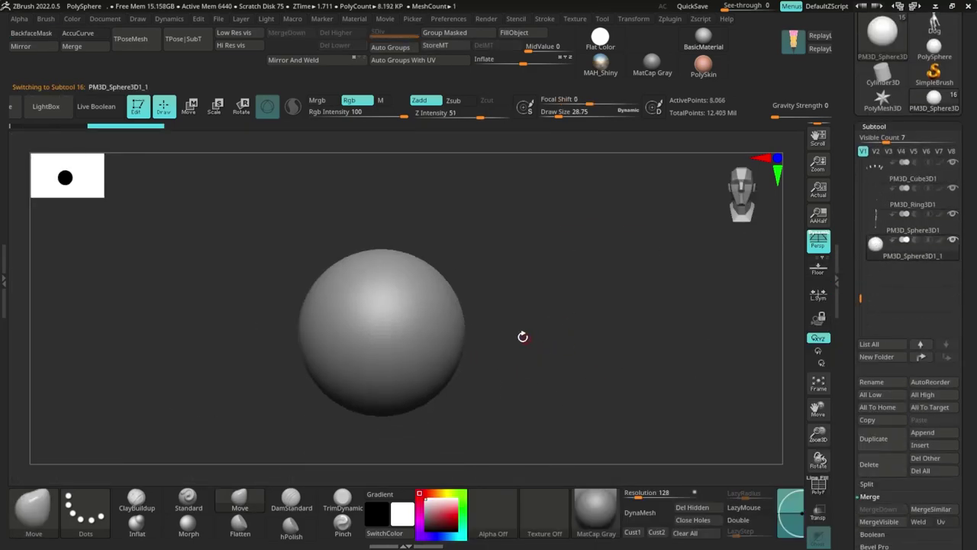
Step: Flatten the sphere into a thin rivet shape, shrink it and bring it to the jacket's hem strap
{"action": "left_click_drag", "start_coordinate": [380, 369], "coordinate": [380, 391]}
{"action": "mouse_move", "coordinate": [596, 344]}
{"action": "left_mouse_down"}
{"action": "mouse_move", "coordinate": [534, 344]}
{"action": "mouse_move", "coordinate": [603, 340]}
{"action": "left_mouse_up"}
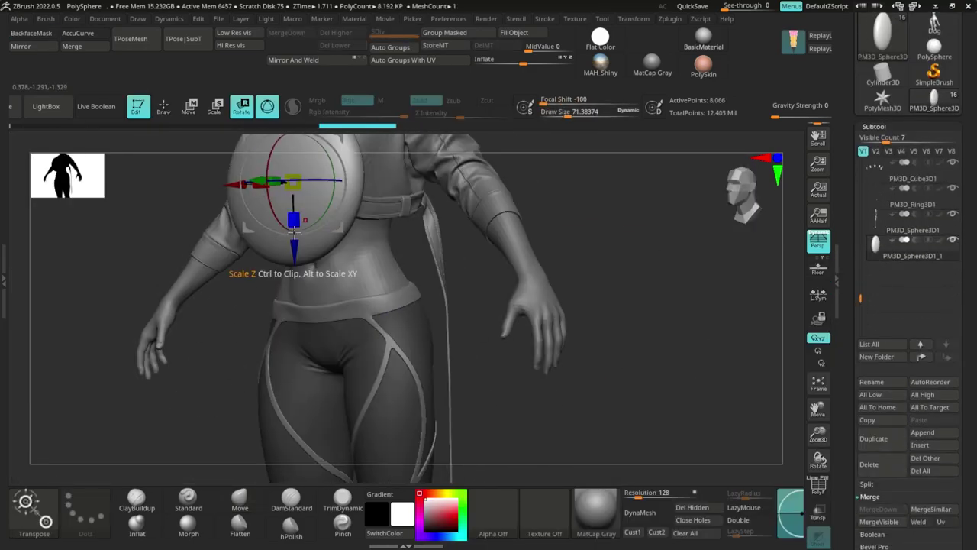
{"action": "left_click_drag", "start_coordinate": [298, 220], "coordinate": [298, 233]}
{"action": "left_click_drag", "start_coordinate": [581, 267], "coordinate": [456, 275]}
{"action": "right_click_drag", "start_coordinate": [456, 273], "coordinate": [266, 309]}
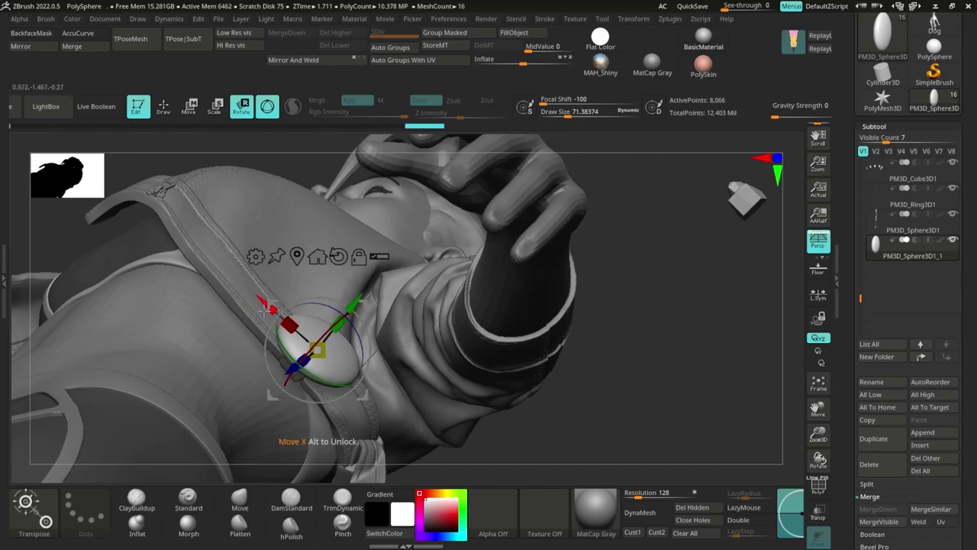
Step: Seat the rivet on the side belt loop, sized to fit between its two rows of stitching
{"action": "right_click_drag", "start_coordinate": [300, 342], "coordinate": [305, 397], "text": "ctrl"}
{"action": "left_click_drag", "start_coordinate": [320, 352], "coordinate": [316, 350]}
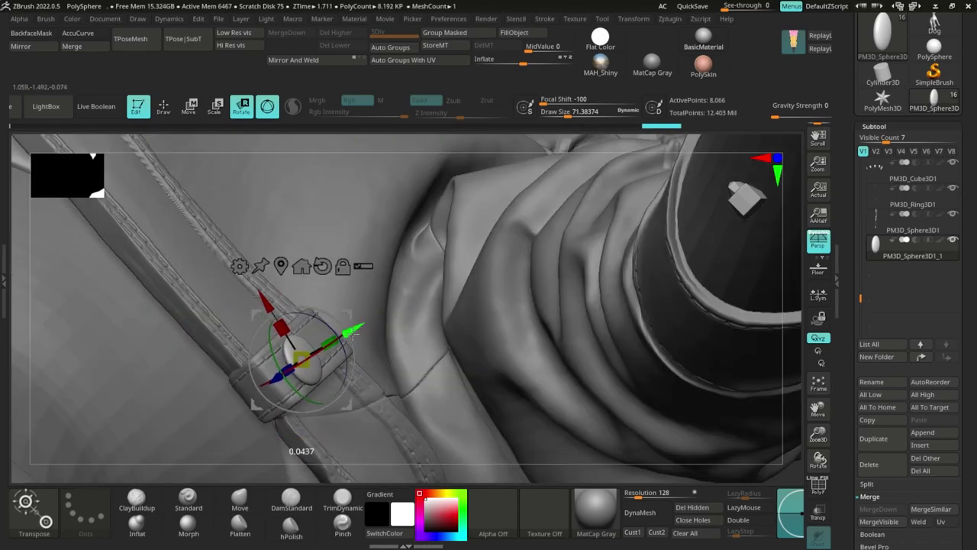
{"action": "right_click_drag", "start_coordinate": [289, 368], "coordinate": [360, 324]}
{"action": "mouse_move", "coordinate": [279, 397]}
{"action": "right_mouse_down"}
{"action": "mouse_move", "coordinate": [307, 335]}
{"action": "mouse_move", "coordinate": [298, 319]}
{"action": "mouse_move", "coordinate": [371, 473]}
{"action": "mouse_move", "coordinate": [305, 325]}
{"action": "mouse_move", "coordinate": [269, 334]}
{"action": "mouse_move", "coordinate": [525, 321]}
{"action": "mouse_move", "coordinate": [351, 397]}
{"action": "right_mouse_up"}
{"action": "key", "text": "q"}
{"action": "key", "text": "w"}
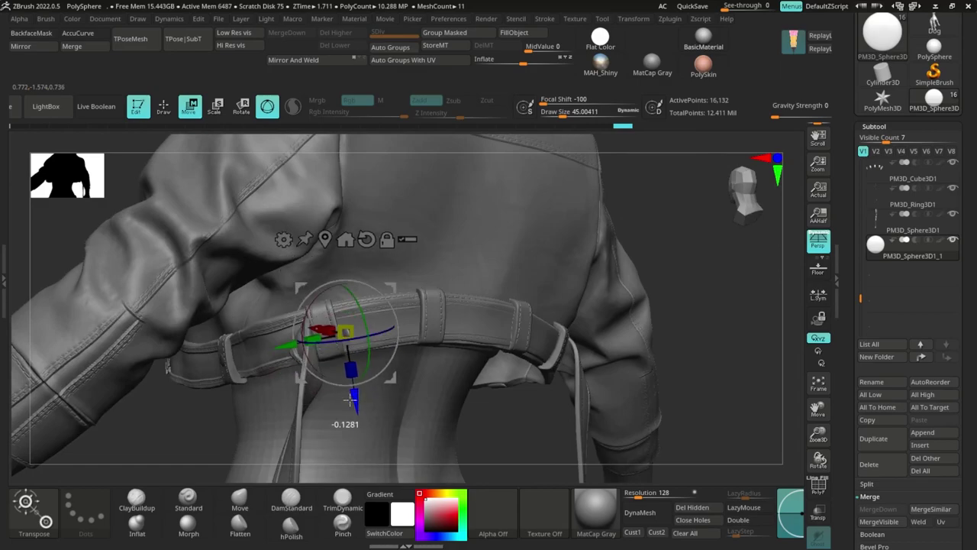
Step: Move the second rivet copy onto the next belt loop at the jacket's back
{"action": "right_click_drag", "start_coordinate": [420, 324], "coordinate": [408, 389], "text": "ctrl"}
{"action": "left_click_drag", "start_coordinate": [345, 326], "coordinate": [338, 330]}
{"action": "right_click_drag", "start_coordinate": [290, 336], "coordinate": [336, 344]}
{"action": "right_click_drag", "start_coordinate": [336, 343], "coordinate": [336, 382], "text": "ctrl"}
{"action": "left_click_drag", "start_coordinate": [330, 336], "coordinate": [306, 341]}
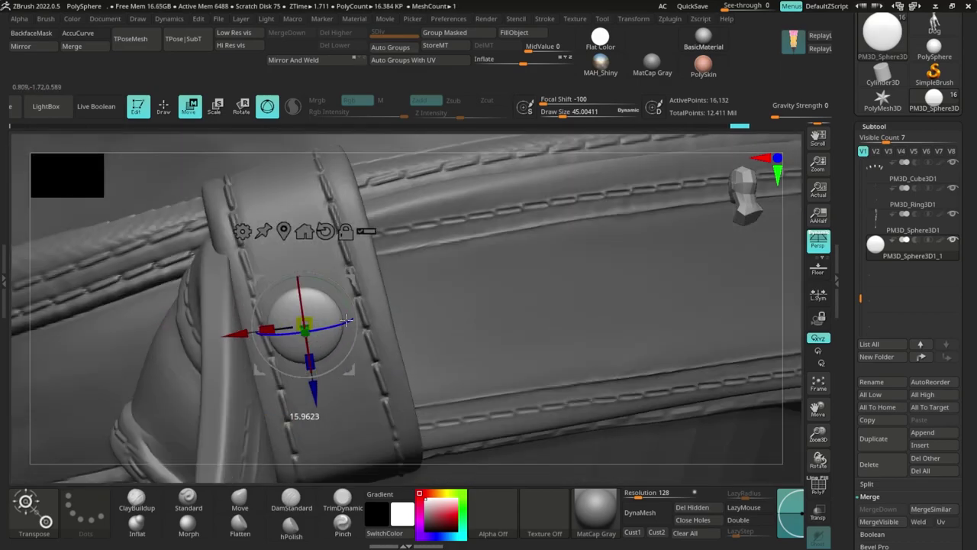
Step: Rotate and nudge the second rivet so it lies flush and centred on its belt loop
{"action": "right_click_drag", "start_coordinate": [306, 340], "coordinate": [328, 328]}
{"action": "left_click_drag", "start_coordinate": [328, 328], "coordinate": [319, 330]}
{"action": "right_click_drag", "start_coordinate": [319, 330], "coordinate": [336, 336]}
{"action": "left_click_drag", "start_coordinate": [329, 329], "coordinate": [311, 320]}
{"action": "right_click_drag", "start_coordinate": [312, 321], "coordinate": [366, 458]}
{"action": "left_click_drag", "start_coordinate": [359, 346], "coordinate": [362, 348]}
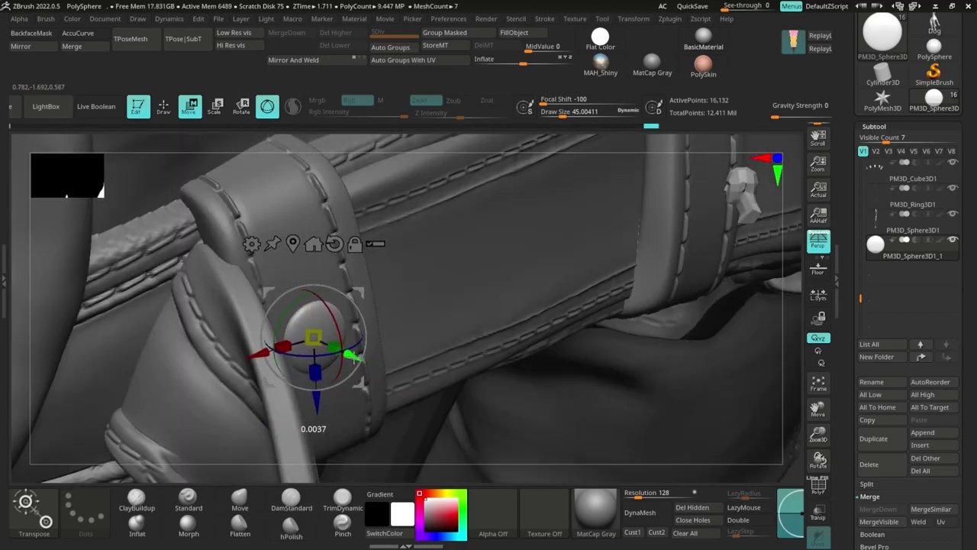
{"action": "right_click_drag", "start_coordinate": [428, 450], "coordinate": [489, 413]}
Step: Copy the rivet to a third belt loop along the back strap and align it with the loop's surface
{"action": "left_click_drag", "start_coordinate": [16, 337], "coordinate": [389, 316], "text": "ctrl"}
{"action": "right_click_drag", "start_coordinate": [389, 316], "coordinate": [358, 328]}
{"action": "right_click_drag", "start_coordinate": [359, 328], "coordinate": [352, 381], "text": "ctrl"}
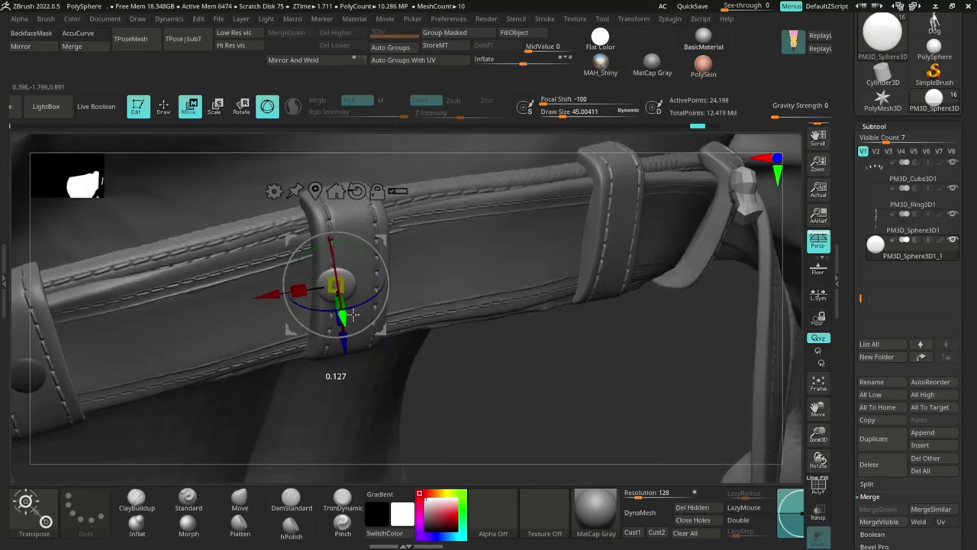
{"action": "mouse_move", "coordinate": [342, 260]}
{"action": "right_mouse_down"}
{"action": "mouse_move", "coordinate": [482, 392]}
{"action": "mouse_move", "coordinate": [294, 264]}
{"action": "mouse_move", "coordinate": [331, 252]}
{"action": "right_mouse_up"}
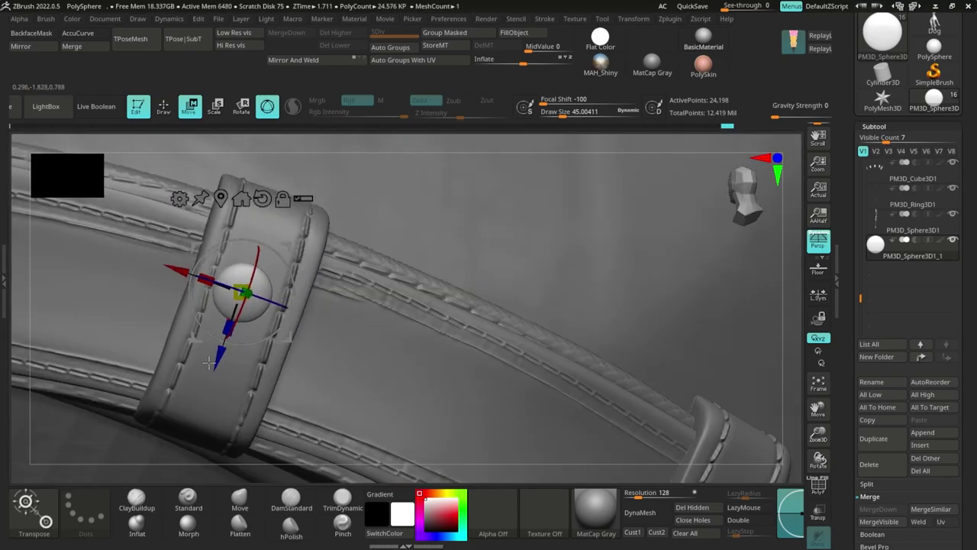
{"action": "right_click_drag", "start_coordinate": [202, 300], "coordinate": [501, 325]}
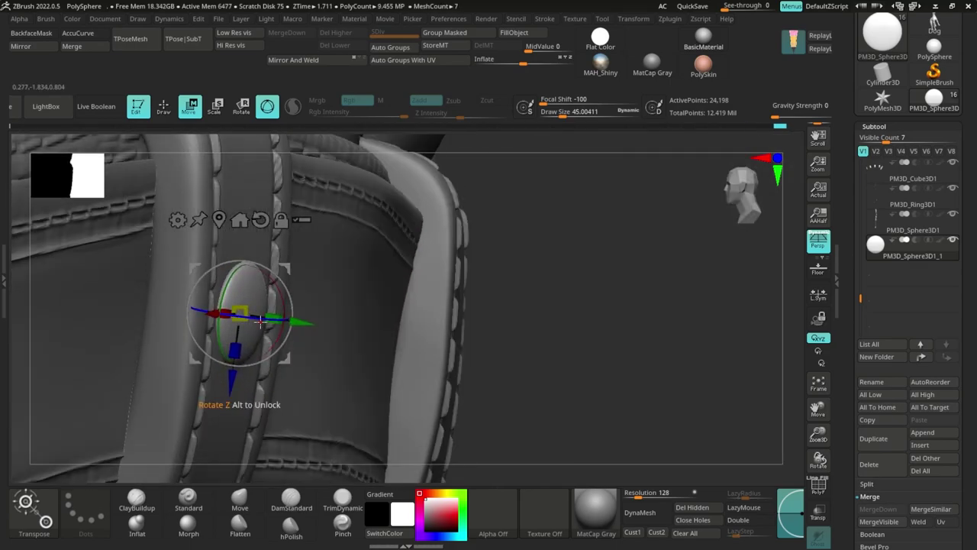
{"action": "right_click_drag", "start_coordinate": [261, 321], "coordinate": [458, 288]}
Step: Continue the rivets with copies on the following back belt loops, rotating each one to the strap's curve
{"action": "left_click_drag", "start_coordinate": [170, 321], "coordinate": [556, 272], "text": "ctrl"}
{"action": "right_click_drag", "start_coordinate": [556, 306], "coordinate": [427, 305]}
{"action": "right_click_drag", "start_coordinate": [382, 328], "coordinate": [397, 259]}
{"action": "left_click_drag", "start_coordinate": [208, 284], "coordinate": [212, 294]}
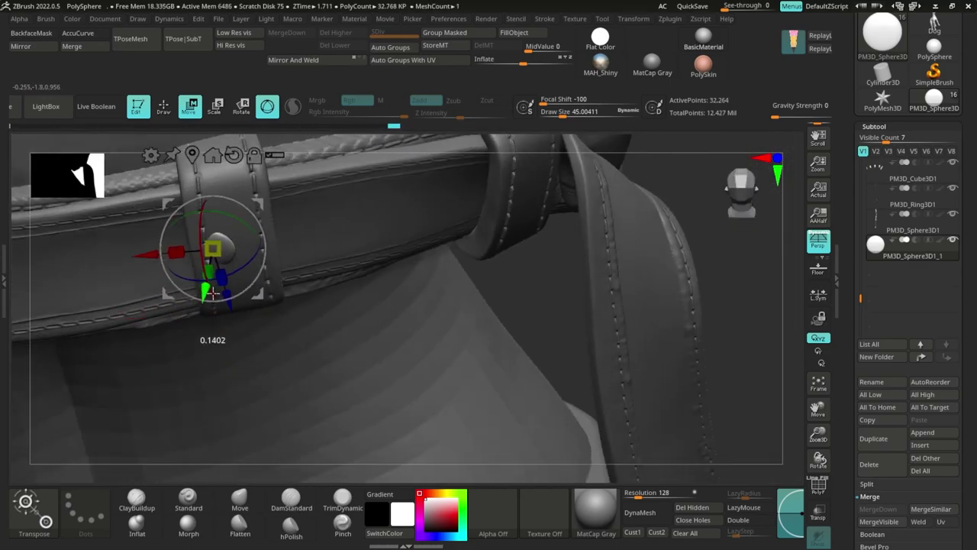
{"action": "right_click_drag", "start_coordinate": [153, 270], "coordinate": [417, 276]}
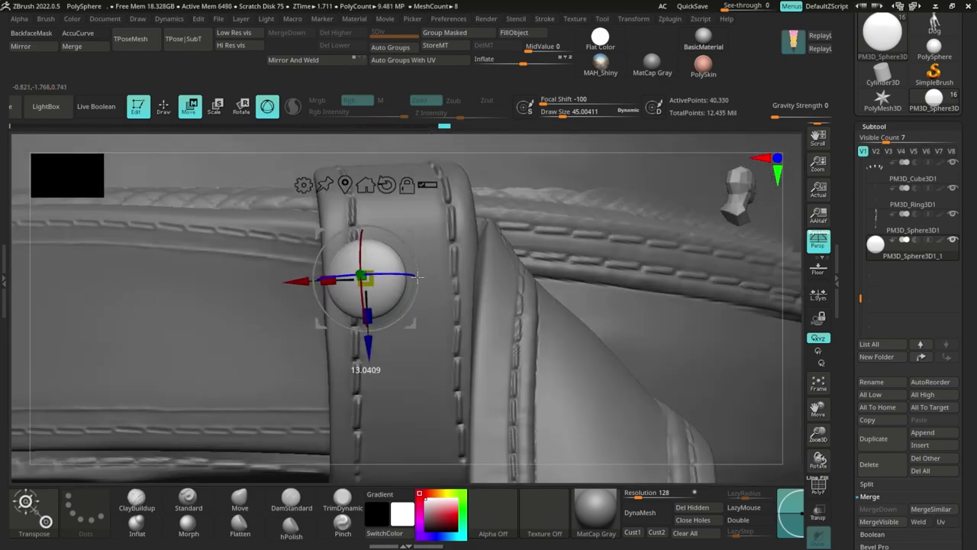
Step: Place a rivet copy on the remaining belt loop of the hem strap and undo the last adjustment
{"action": "right_click_drag", "start_coordinate": [395, 475], "coordinate": [409, 382]}
{"action": "left_click_drag", "start_coordinate": [409, 382], "coordinate": [427, 359], "text": "ctrl"}
{"action": "right_click_drag", "start_coordinate": [428, 359], "coordinate": [368, 407]}
{"action": "mouse_move", "coordinate": [360, 454]}
{"action": "right_mouse_down"}
{"action": "mouse_move", "coordinate": [548, 256]}
{"action": "mouse_move", "coordinate": [577, 275]}
{"action": "mouse_move", "coordinate": [629, 360]}
{"action": "mouse_move", "coordinate": [236, 255]}
{"action": "mouse_move", "coordinate": [543, 374]}
{"action": "mouse_move", "coordinate": [553, 405]}
{"action": "mouse_move", "coordinate": [404, 399]}
{"action": "mouse_move", "coordinate": [519, 327]}
{"action": "mouse_move", "coordinate": [529, 272]}
{"action": "right_mouse_up"}
{"action": "key", "text": "ctrl+z"}
Step: Return to draw mode, set the draw size to about 78 and save the project
{"action": "key", "text": "q"}
{"action": "key", "text": "s"}
{"action": "key", "text": "s"}
{"action": "left_click", "coordinate": [529, 272]}
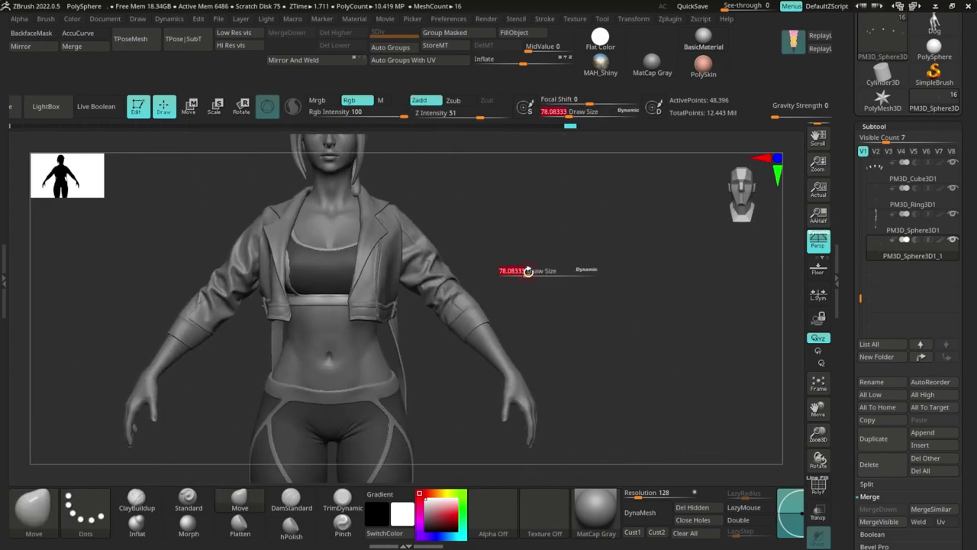
{"action": "left_click_drag", "start_coordinate": [528, 271], "coordinate": [531, 271]}
{"action": "key", "text": "ctrl+s"}
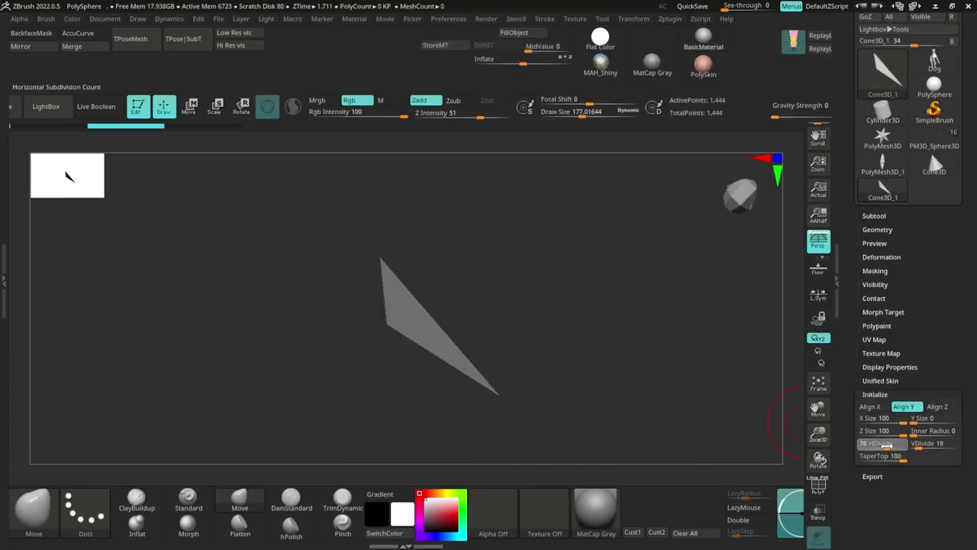
Step: Adjust the Cone3D primitive's initial shape for a pyramid stud and append it to the character as a new subtool
{"action": "left_click_drag", "start_coordinate": [903, 422], "coordinate": [889, 422]}
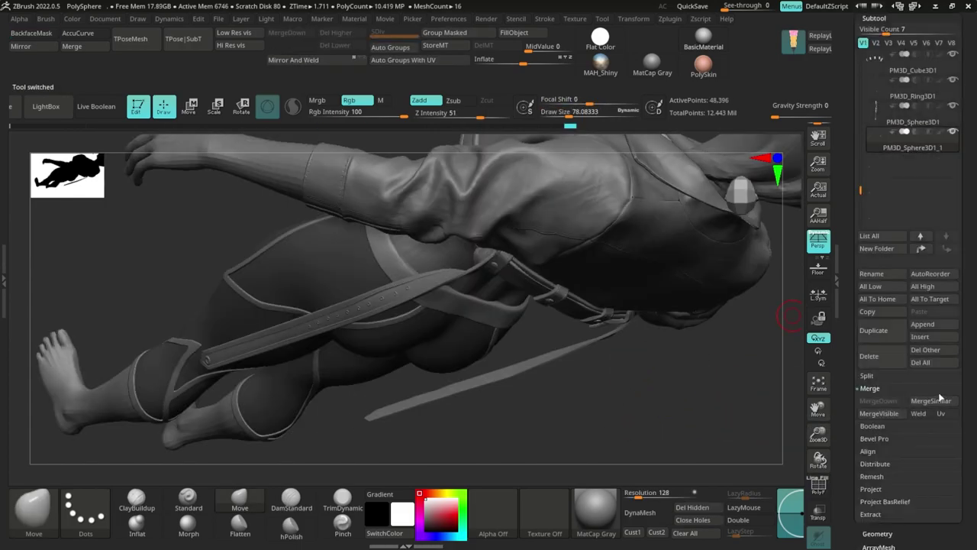
{"action": "left_click", "coordinate": [922, 324]}
{"action": "left_click", "coordinate": [621, 298]}
{"action": "left_click", "coordinate": [873, 177]}
Step: Move and scale the pyramid stud from the body's centre to the jacket's sleeve cuff
{"action": "right_click_drag", "start_coordinate": [710, 359], "coordinate": [527, 344]}
{"action": "key", "text": "w"}
{"action": "left_click_drag", "start_coordinate": [515, 313], "coordinate": [466, 314]}
{"action": "right_click_drag", "start_coordinate": [489, 328], "coordinate": [610, 362]}
{"action": "left_click_drag", "start_coordinate": [583, 310], "coordinate": [346, 355]}
{"action": "left_click_drag", "start_coordinate": [443, 301], "coordinate": [580, 305]}
{"action": "left_click_drag", "start_coordinate": [370, 361], "coordinate": [298, 365]}
Step: Rotate and seat the pyramid's base against the sleeve cuff, with its tip pointing outward
{"action": "left_click_drag", "start_coordinate": [489, 283], "coordinate": [535, 321], "text": "alt"}
{"action": "left_click_drag", "start_coordinate": [323, 395], "coordinate": [316, 401]}
{"action": "left_click_drag", "start_coordinate": [504, 305], "coordinate": [565, 305]}
{"action": "left_click_drag", "start_coordinate": [368, 389], "coordinate": [548, 257]}
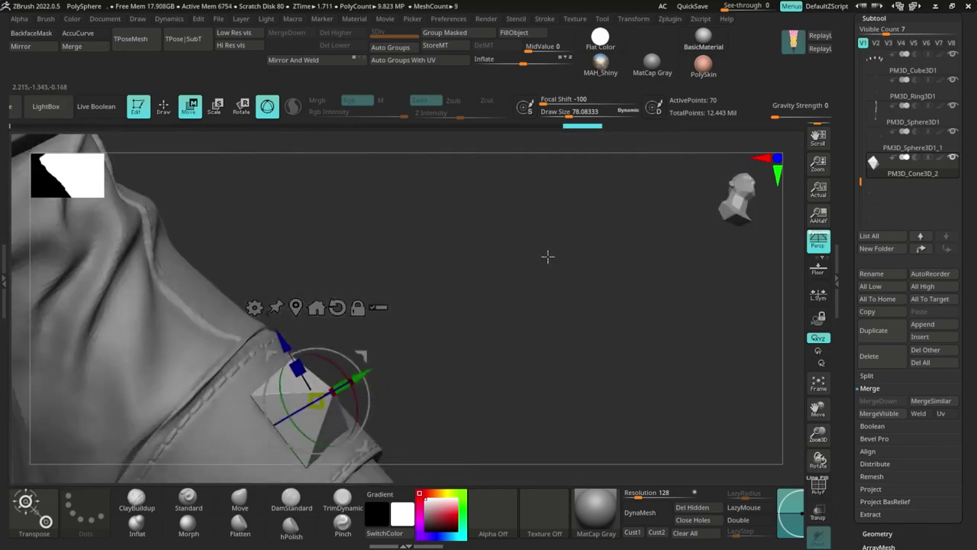
{"action": "left_click_drag", "start_coordinate": [321, 391], "coordinate": [342, 395]}
{"action": "left_click_drag", "start_coordinate": [454, 372], "coordinate": [293, 352]}
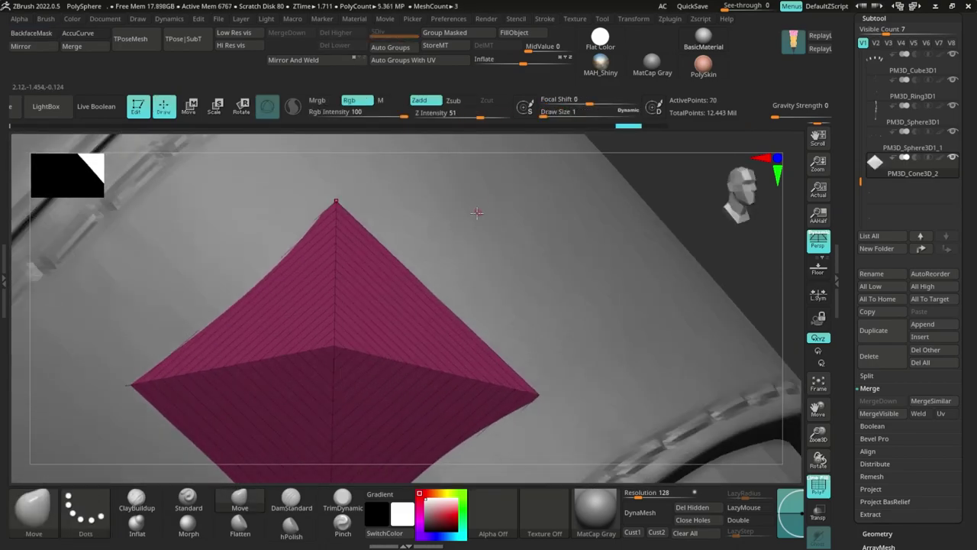
Step: Select the ZModeler brush for editing the pyramid stud's mesh
{"action": "key", "text": "b"}
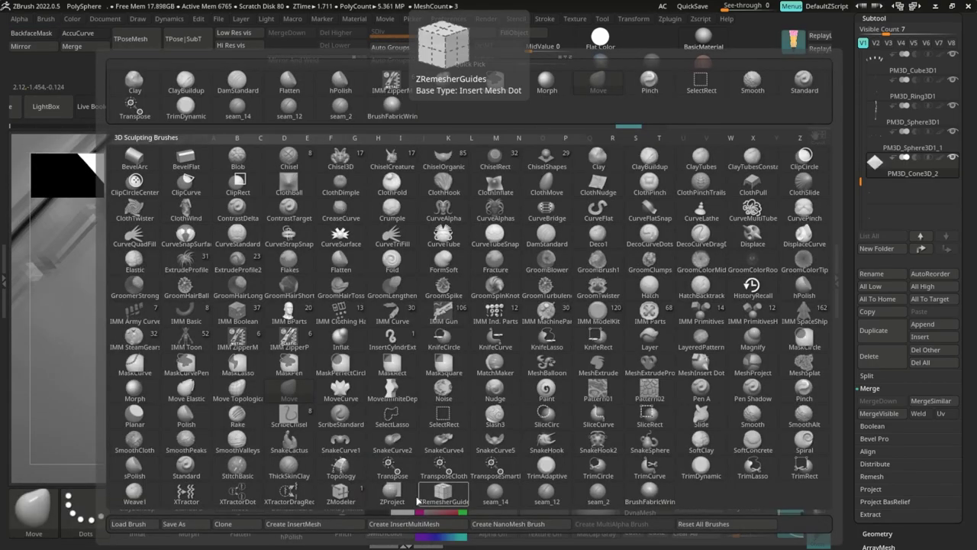
{"action": "key", "text": "z"}
{"action": "key", "text": "m"}
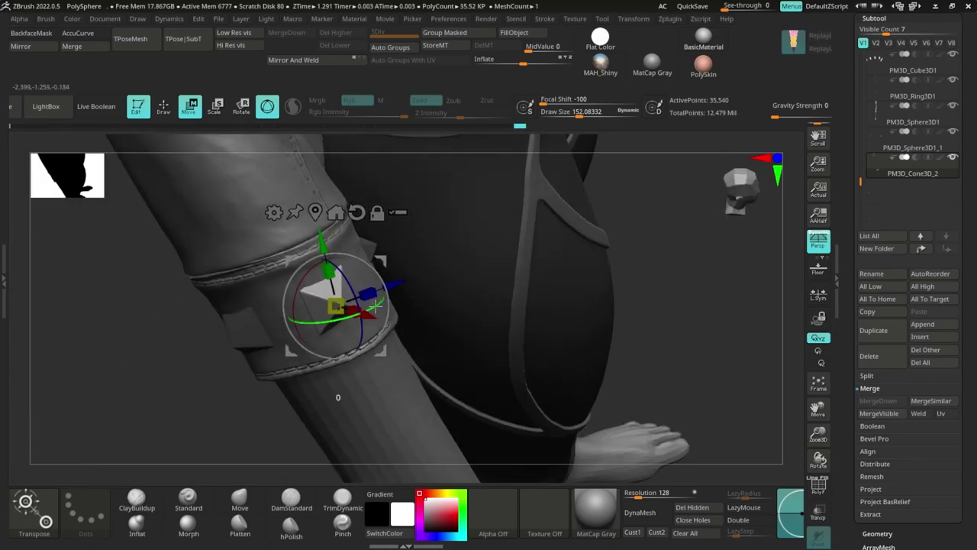
Step: Place the next pyramid stud copy around the sleeve cuff and rotate it about 42 degrees to face outward
{"action": "left_click_drag", "start_coordinate": [164, 397], "coordinate": [229, 414]}
{"action": "key", "text": "q"}
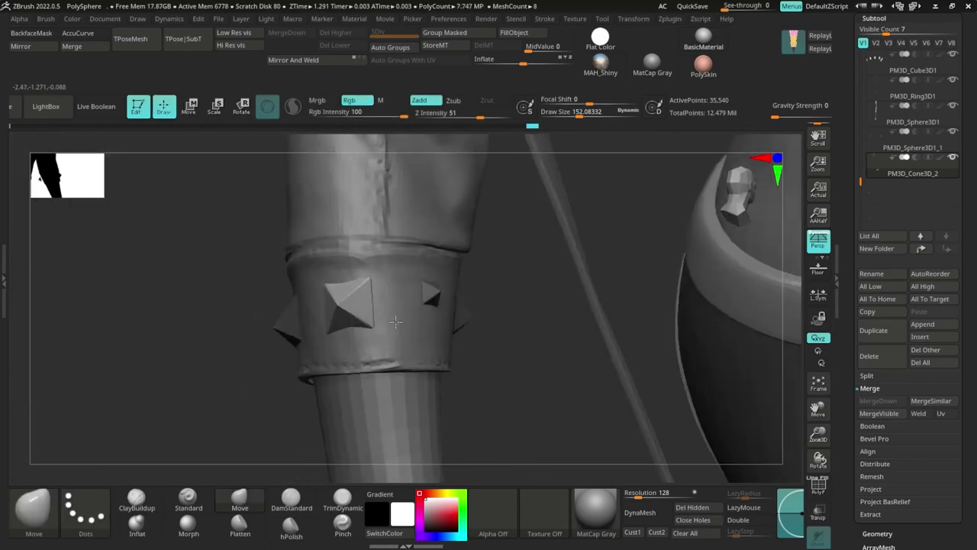
{"action": "key", "text": "w"}
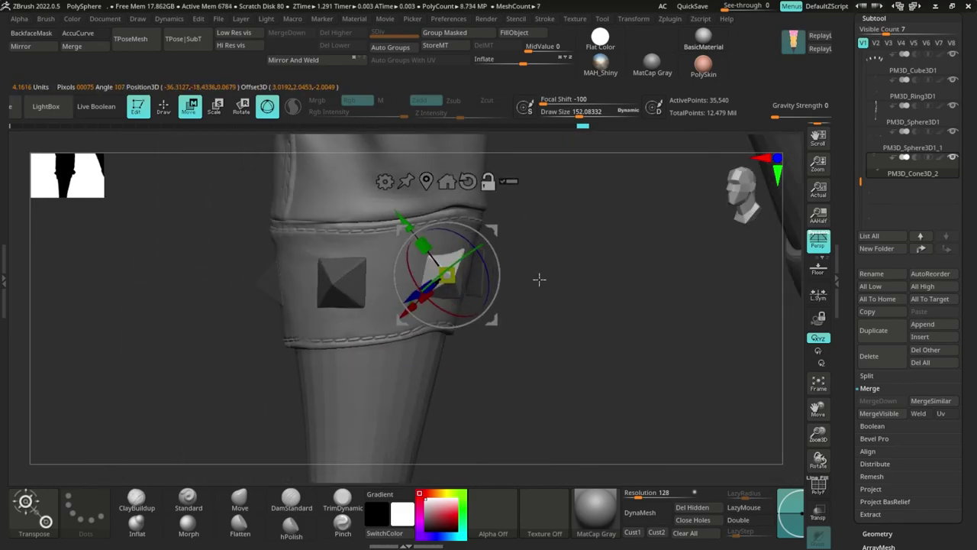
{"action": "left_click_drag", "start_coordinate": [539, 279], "coordinate": [454, 306]}
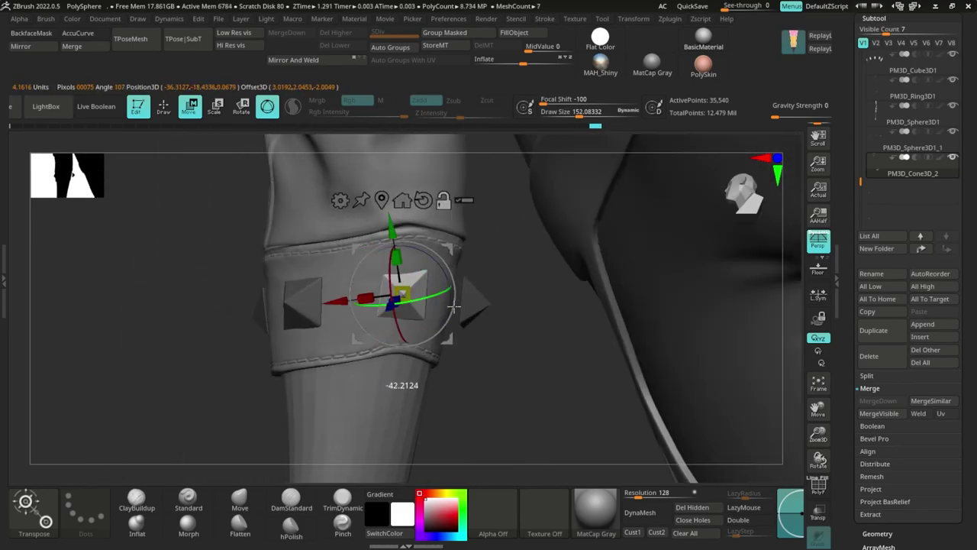
{"action": "left_click_drag", "start_coordinate": [441, 258], "coordinate": [446, 261]}
{"action": "left_click_drag", "start_coordinate": [549, 343], "coordinate": [657, 329]}
{"action": "left_click_drag", "start_coordinate": [595, 321], "coordinate": [565, 382]}
{"action": "left_click_drag", "start_coordinate": [649, 351], "coordinate": [550, 290]}
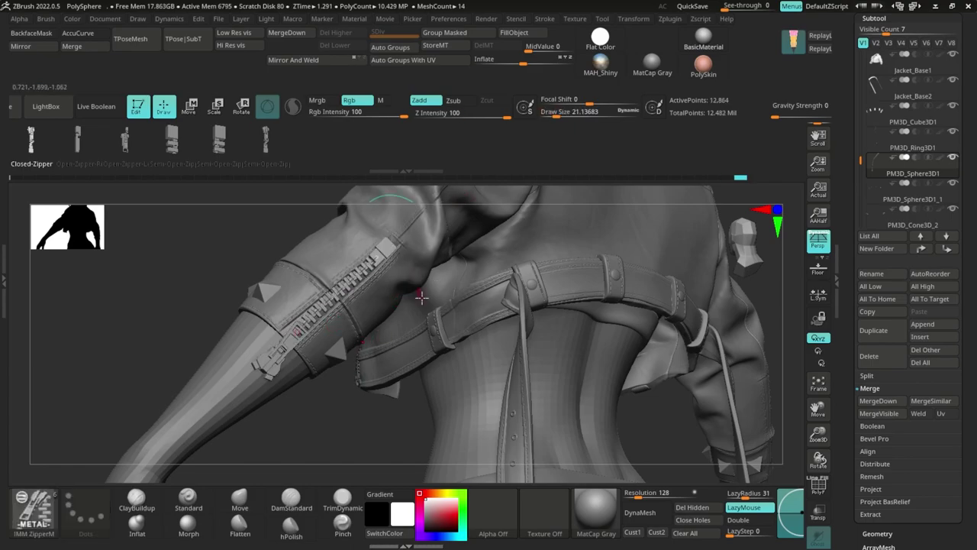
Step: Draw a zipper on the jacket with the IMM ZipperM brush and use the Move brush to fit it to the surface
{"action": "mouse_move", "coordinate": [404, 314]}
{"action": "left_mouse_down"}
{"action": "mouse_move", "coordinate": [316, 423]}
{"action": "mouse_move", "coordinate": [387, 366]}
{"action": "mouse_move", "coordinate": [497, 319]}
{"action": "mouse_move", "coordinate": [542, 329]}
{"action": "mouse_move", "coordinate": [485, 380]}
{"action": "left_mouse_up"}
{"action": "left_click_drag", "start_coordinate": [484, 416], "coordinate": [474, 397]}
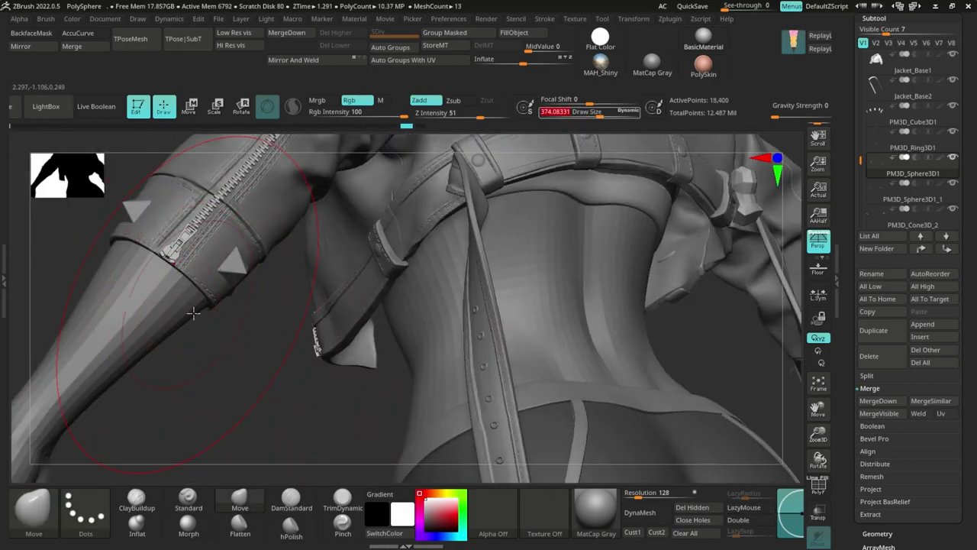
{"action": "mouse_move", "coordinate": [193, 313]}
{"action": "left_mouse_down", "text": "alt"}
{"action": "mouse_move", "coordinate": [260, 404]}
{"action": "mouse_move", "coordinate": [468, 299]}
{"action": "mouse_move", "coordinate": [488, 310]}
{"action": "mouse_move", "coordinate": [465, 309]}
{"action": "left_mouse_up", "text": "alt"}
{"action": "key", "text": "s"}
{"action": "left_click_drag", "start_coordinate": [465, 309], "coordinate": [447, 307], "text": "alt"}
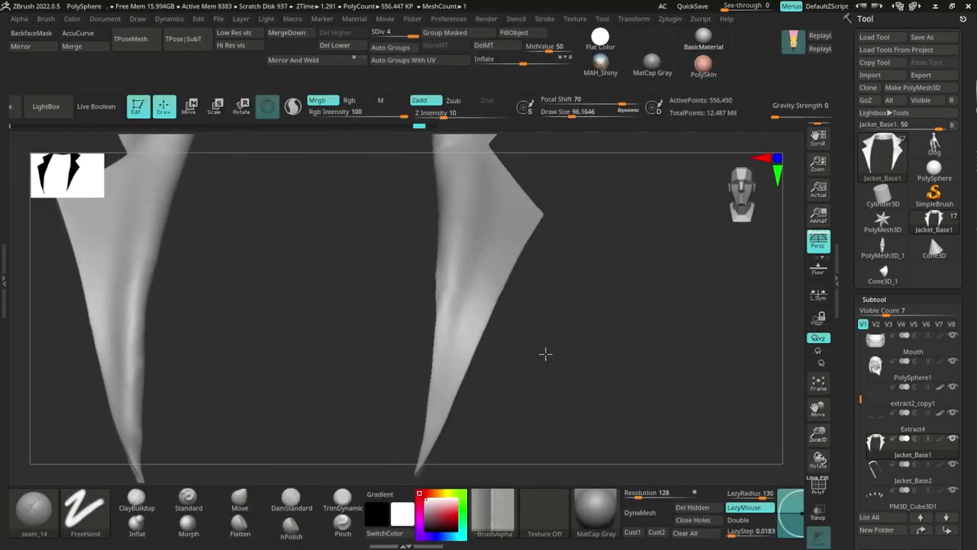
Step: Try stitching along the edge of the isolated jacket collar's lapel with the seam_14 brush
{"action": "left_click_drag", "start_coordinate": [595, 318], "coordinate": [611, 289]}
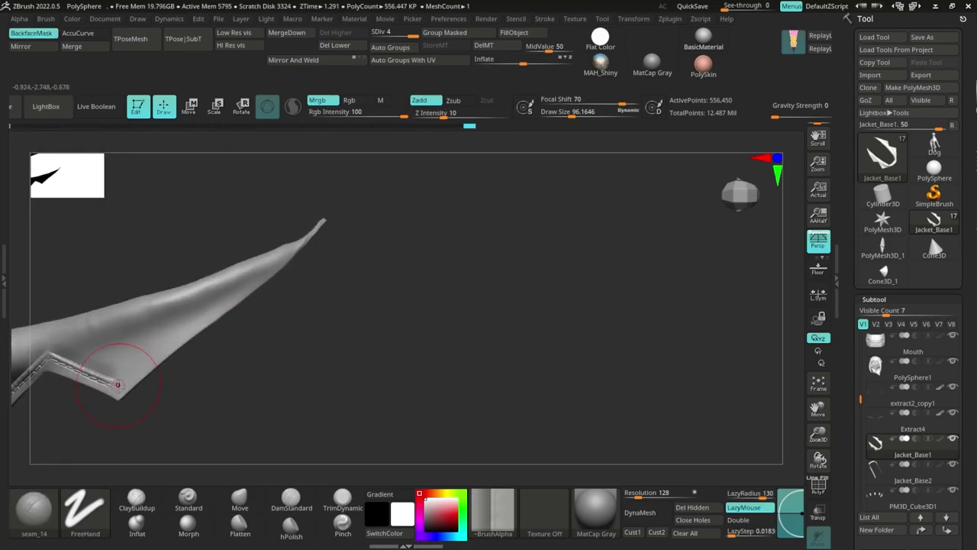
{"action": "left_click_drag", "start_coordinate": [200, 317], "coordinate": [325, 221]}
{"action": "left_click", "coordinate": [316, 270], "text": "ctrl+shift"}
{"action": "mouse_move", "coordinate": [316, 270]}
{"action": "left_mouse_down"}
{"action": "mouse_move", "coordinate": [359, 275]}
{"action": "mouse_move", "coordinate": [340, 252]}
{"action": "mouse_move", "coordinate": [361, 216]}
{"action": "mouse_move", "coordinate": [410, 283]}
{"action": "left_mouse_up"}
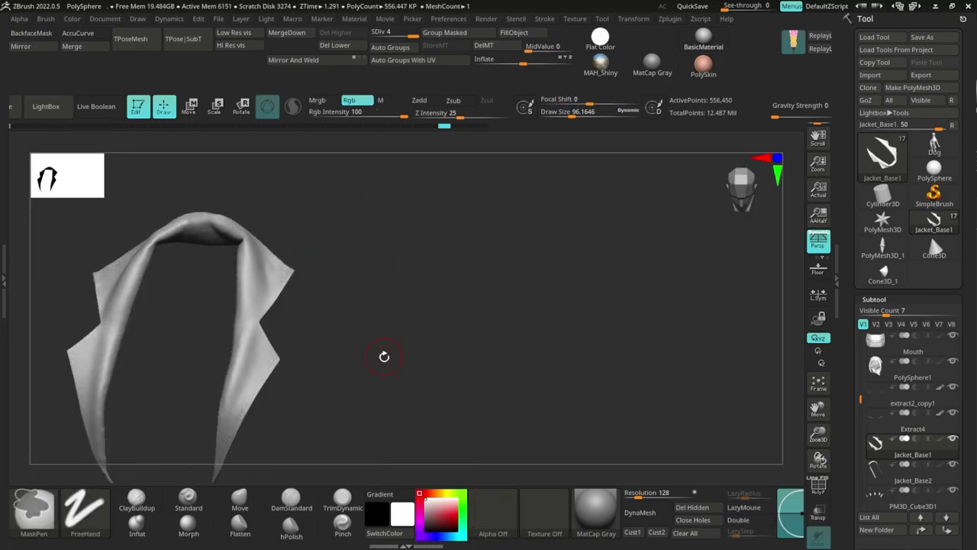
Step: Try the seam_12 and seam_2 brushes for stitching along the lapel's lower edge
{"action": "key", "text": "b"}
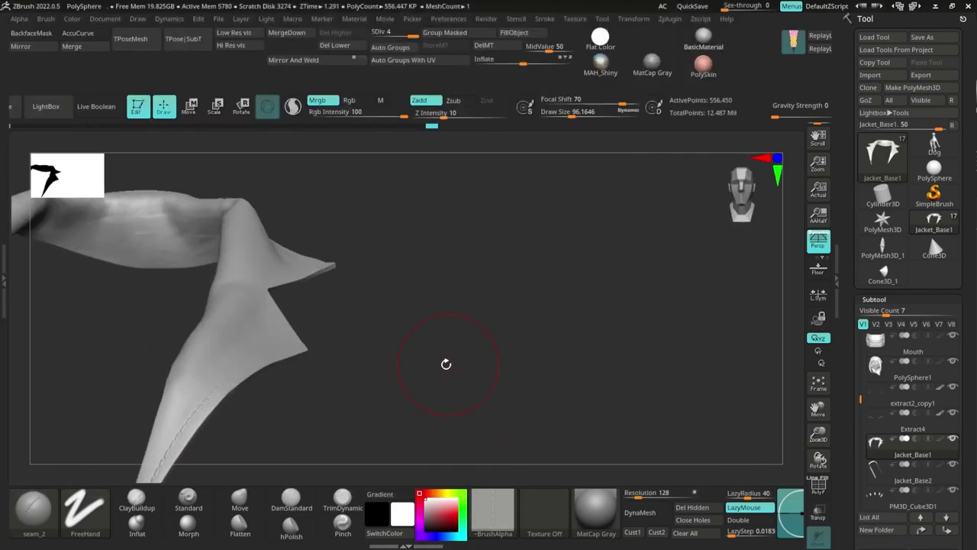
{"action": "left_click_drag", "start_coordinate": [446, 364], "coordinate": [294, 413]}
{"action": "left_click_drag", "start_coordinate": [223, 380], "coordinate": [317, 255]}
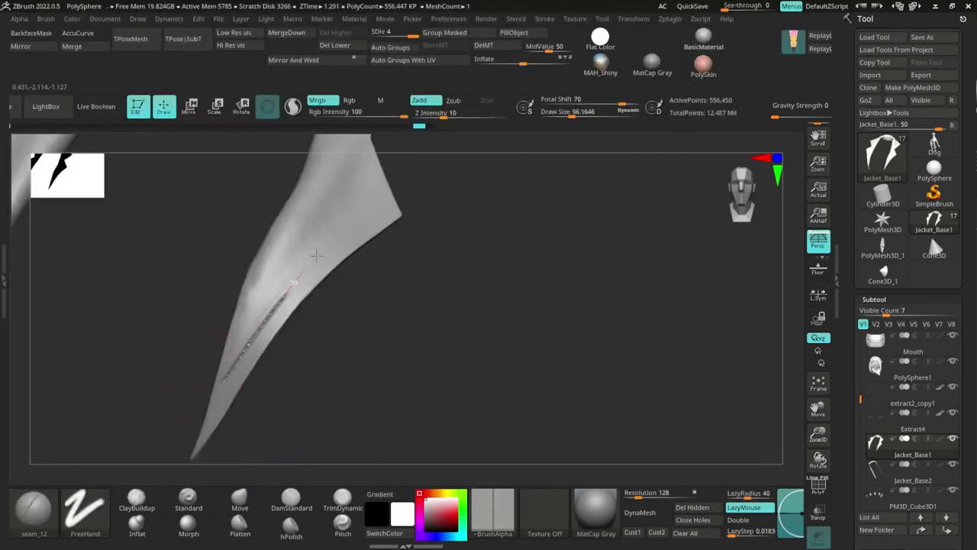
{"action": "key", "text": "b"}
{"action": "left_click", "coordinate": [464, 423]}
{"action": "left_click_drag", "start_coordinate": [200, 439], "coordinate": [202, 434]}
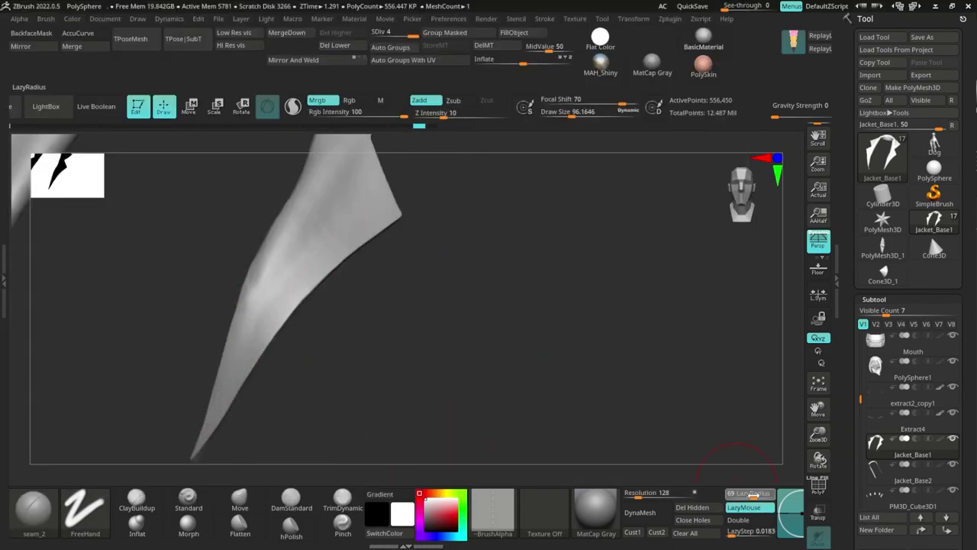
Step: Load the seam_8 brush from the Clothes and Drapery Seam folder
{"action": "double_click", "coordinate": [232, 183]}
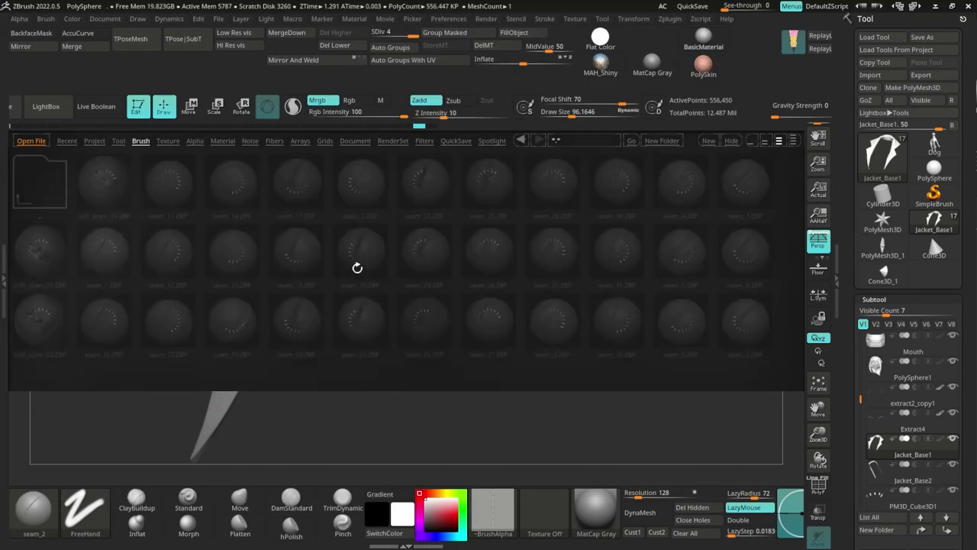
{"action": "left_click_drag", "start_coordinate": [357, 268], "coordinate": [323, 271]}
{"action": "left_click_drag", "start_coordinate": [731, 237], "coordinate": [300, 234]}
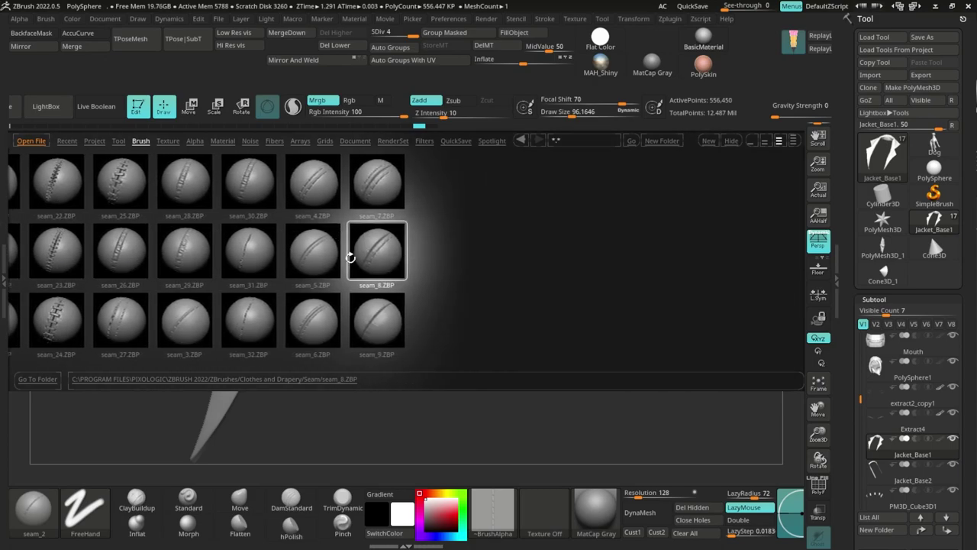
{"action": "double_click", "coordinate": [351, 258]}
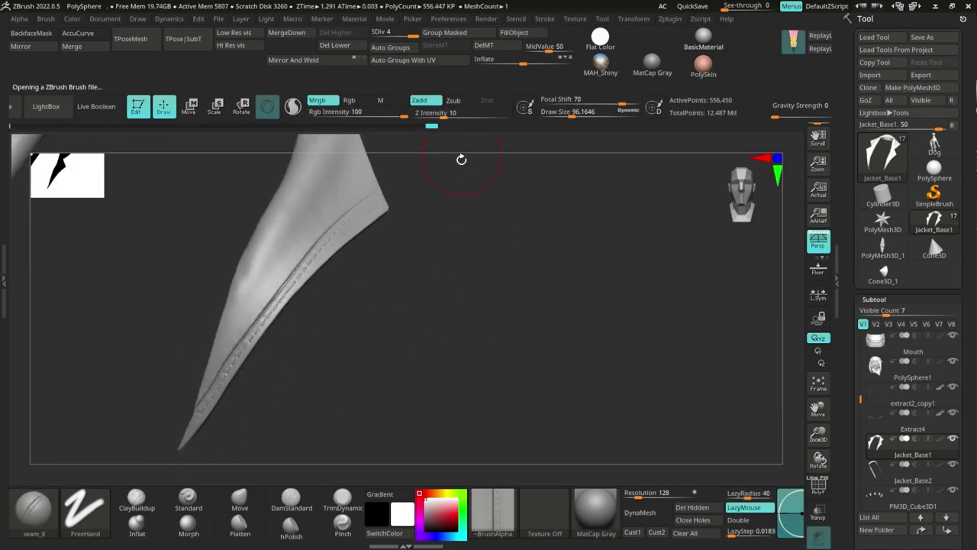
Step: Try a seam_8 stitch along the lapel's outer edge and undo it
{"action": "left_click_drag", "start_coordinate": [461, 160], "coordinate": [382, 321]}
{"action": "key", "text": "ctrl+z"}
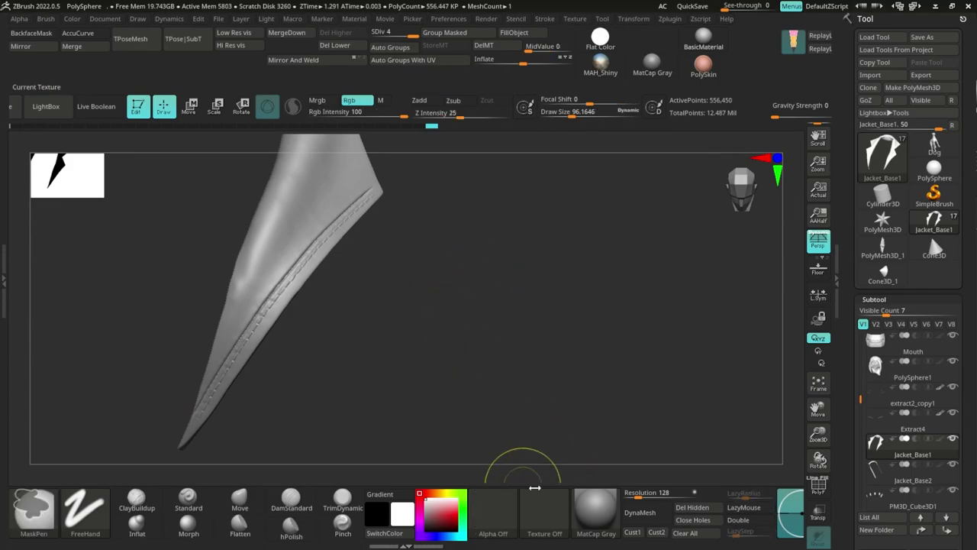
{"action": "key", "text": "ctrl+z"}
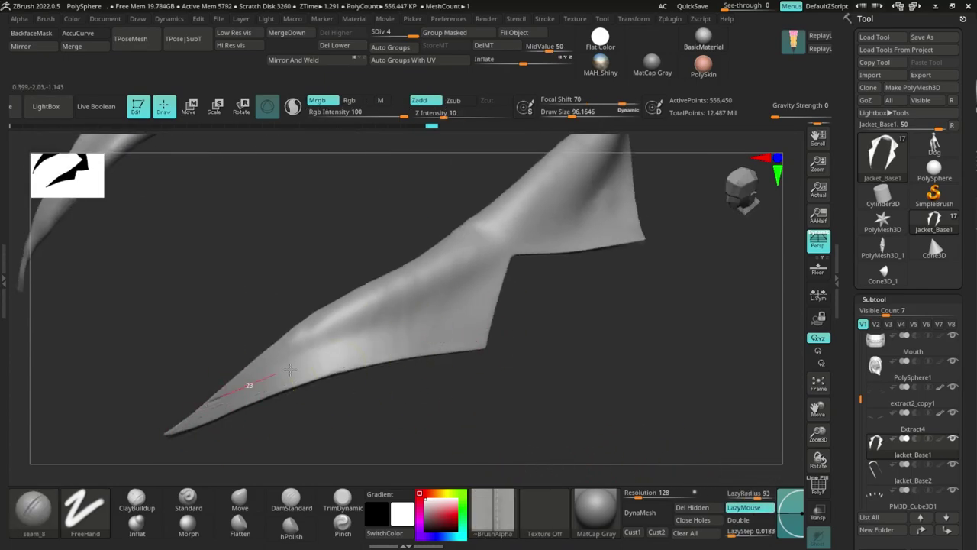
Step: Stitch along the lapel and collar's zigzag outer edge with seam_8, using a LazyRadius of 93 and backface masking
{"action": "left_click_drag", "start_coordinate": [480, 326], "coordinate": [527, 319]}
{"action": "left_click_drag", "start_coordinate": [550, 328], "coordinate": [329, 407], "text": "alt"}
{"action": "left_click_drag", "start_coordinate": [247, 409], "coordinate": [259, 351]}
{"action": "mouse_move", "coordinate": [480, 276]}
{"action": "right_mouse_down"}
{"action": "mouse_move", "coordinate": [503, 237]}
{"action": "mouse_move", "coordinate": [373, 360]}
{"action": "mouse_move", "coordinate": [203, 191]}
{"action": "mouse_move", "coordinate": [314, 307]}
{"action": "mouse_move", "coordinate": [218, 290]}
{"action": "mouse_move", "coordinate": [258, 264]}
{"action": "mouse_move", "coordinate": [53, 410]}
{"action": "right_mouse_up"}
{"action": "right_click_drag", "start_coordinate": [246, 305], "coordinate": [205, 388]}
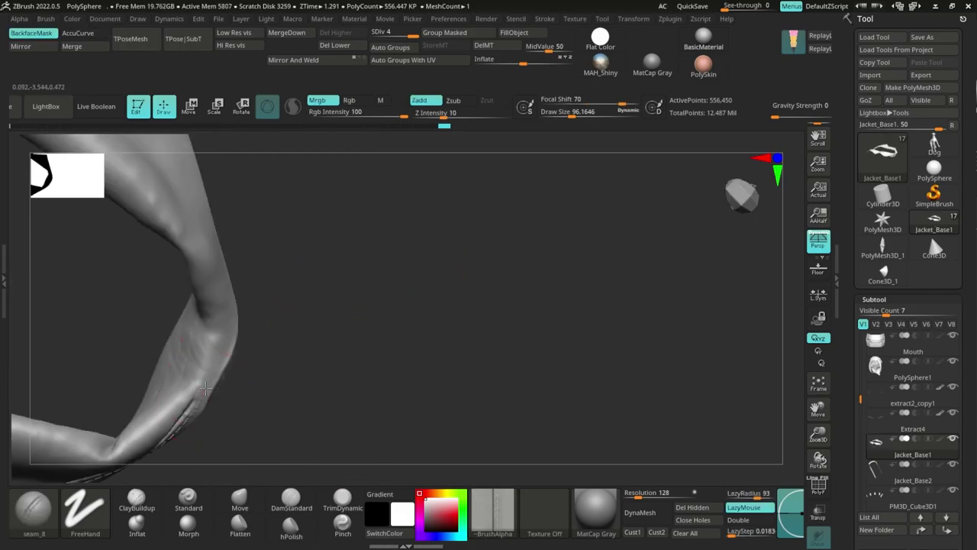
{"action": "right_click_drag", "start_coordinate": [232, 304], "coordinate": [85, 343]}
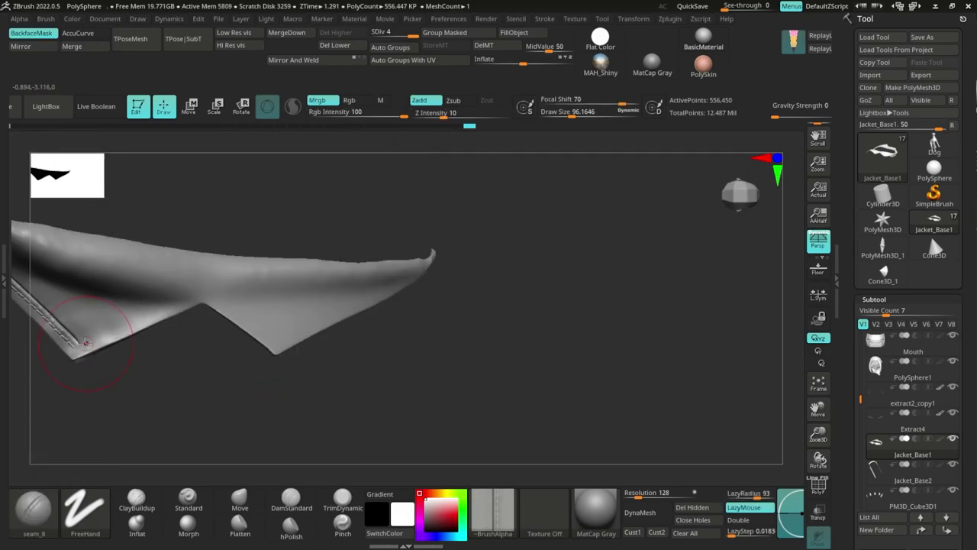
{"action": "right_click_drag", "start_coordinate": [297, 337], "coordinate": [283, 328]}
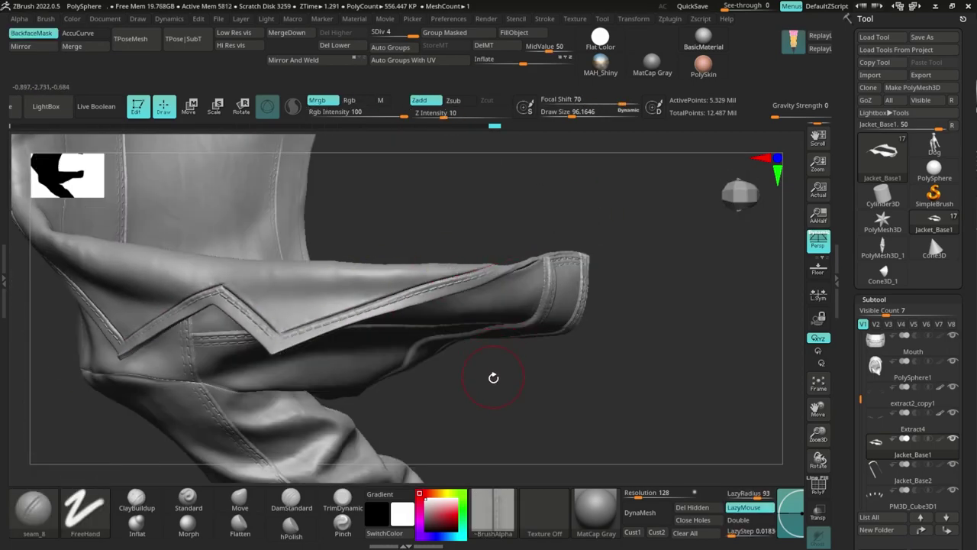
Step: Select the Move brush for the jacket and save the file
{"action": "right_click_drag", "start_coordinate": [497, 375], "coordinate": [241, 501]}
{"action": "left_click", "coordinate": [241, 501]}
{"action": "mouse_move", "coordinate": [328, 450]}
{"action": "right_mouse_down"}
{"action": "mouse_move", "coordinate": [375, 443]}
{"action": "mouse_move", "coordinate": [535, 356]}
{"action": "right_mouse_up"}
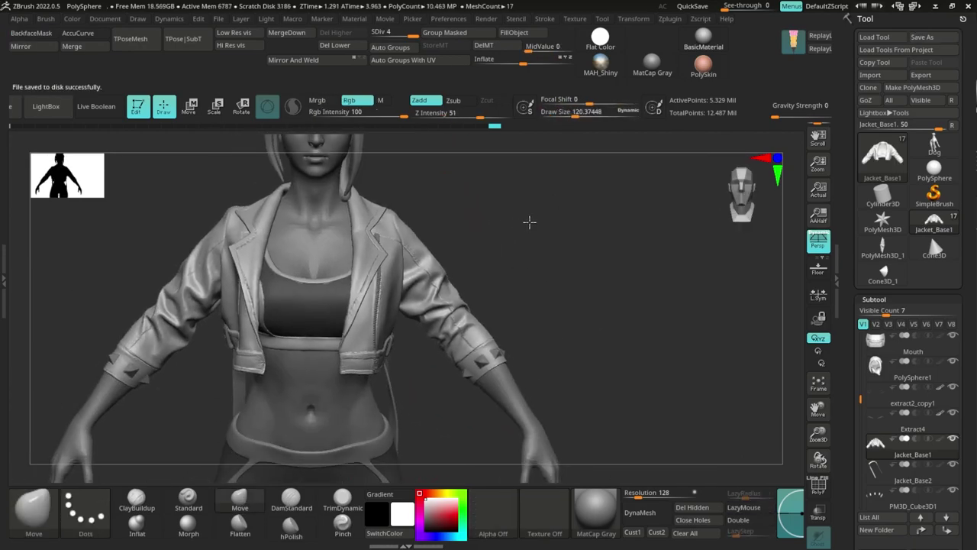
Step: Place copies of the pyramid stud on the jacket's collar and lapel, rotated to sit on the cloth with tips outward
{"action": "right_click_drag", "start_coordinate": [530, 221], "coordinate": [504, 252]}
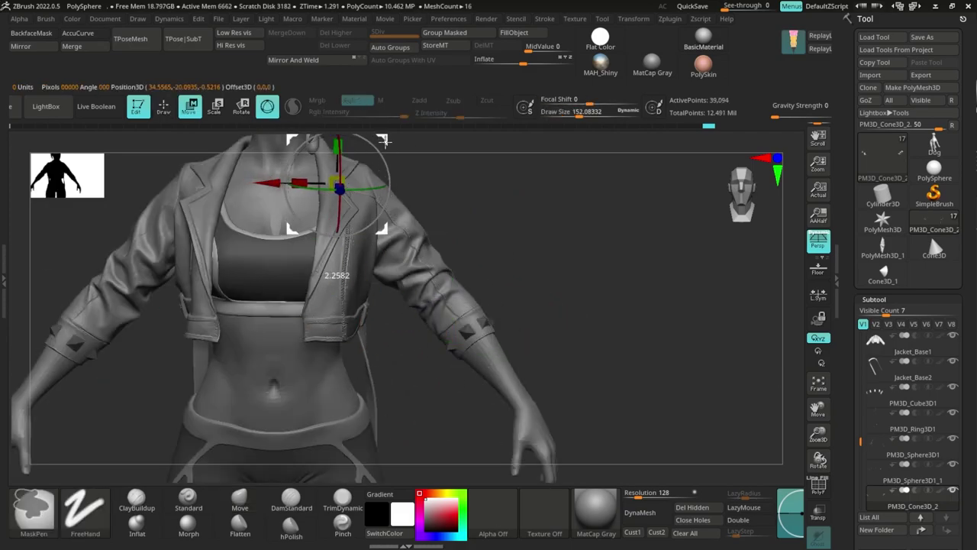
{"action": "right_click_drag", "start_coordinate": [328, 187], "coordinate": [293, 254]}
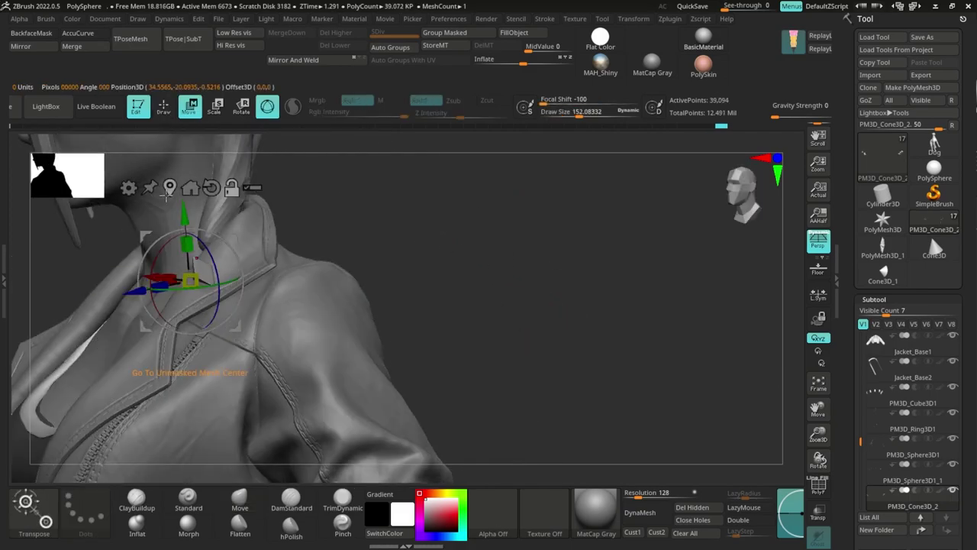
{"action": "right_click_drag", "start_coordinate": [199, 264], "coordinate": [230, 261]}
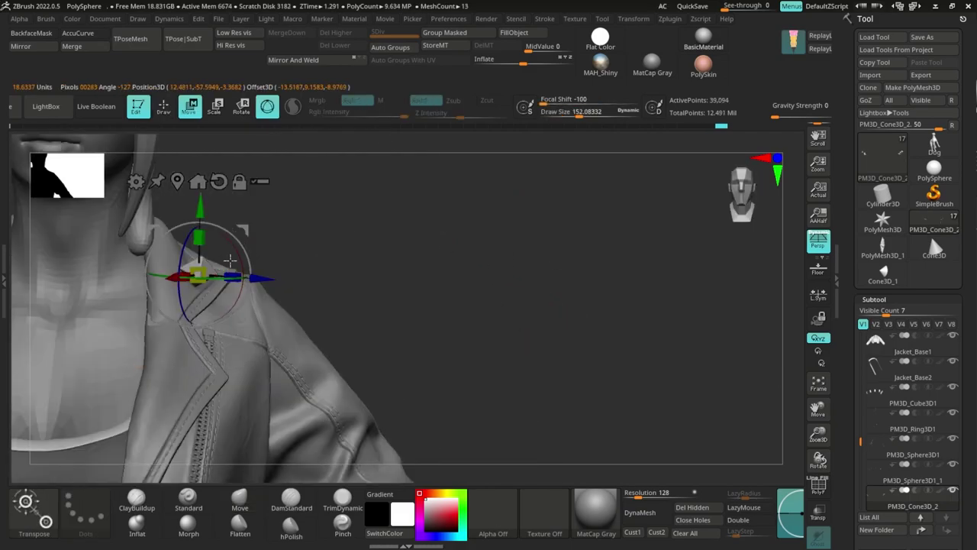
{"action": "right_click_drag", "start_coordinate": [195, 320], "coordinate": [244, 302]}
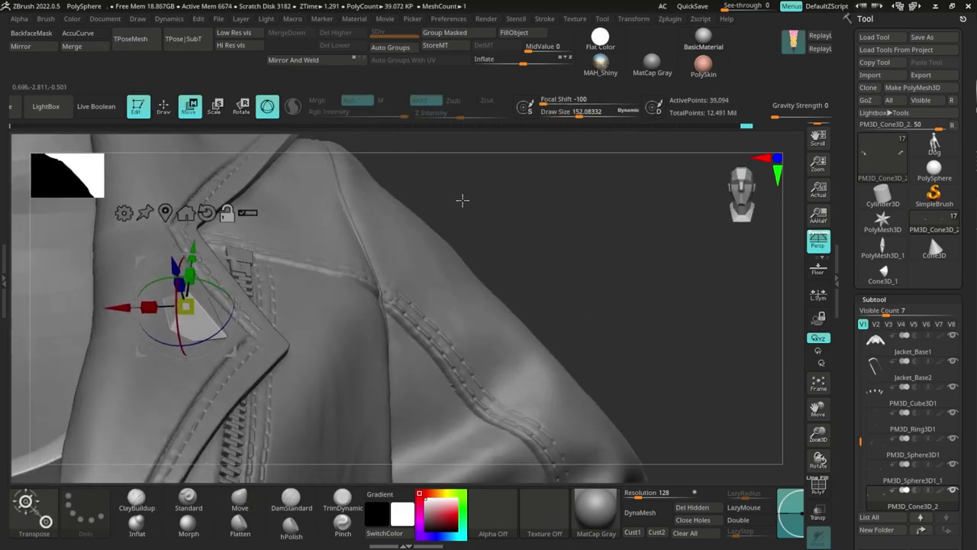
{"action": "right_click_drag", "start_coordinate": [463, 201], "coordinate": [251, 307]}
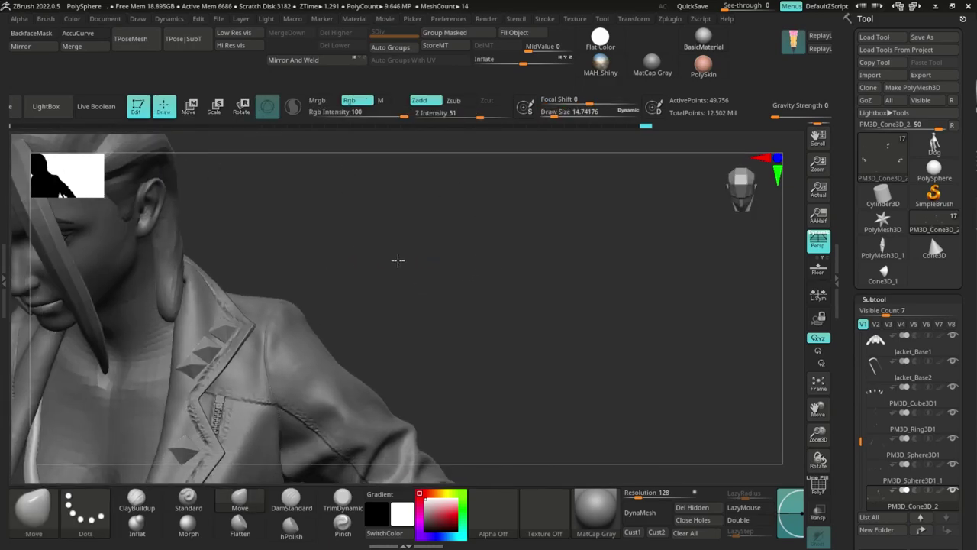
Step: Make the small rivets' subtool PM3D_Sphere3D1_1 active
{"action": "left_click", "coordinate": [408, 286], "text": "alt"}
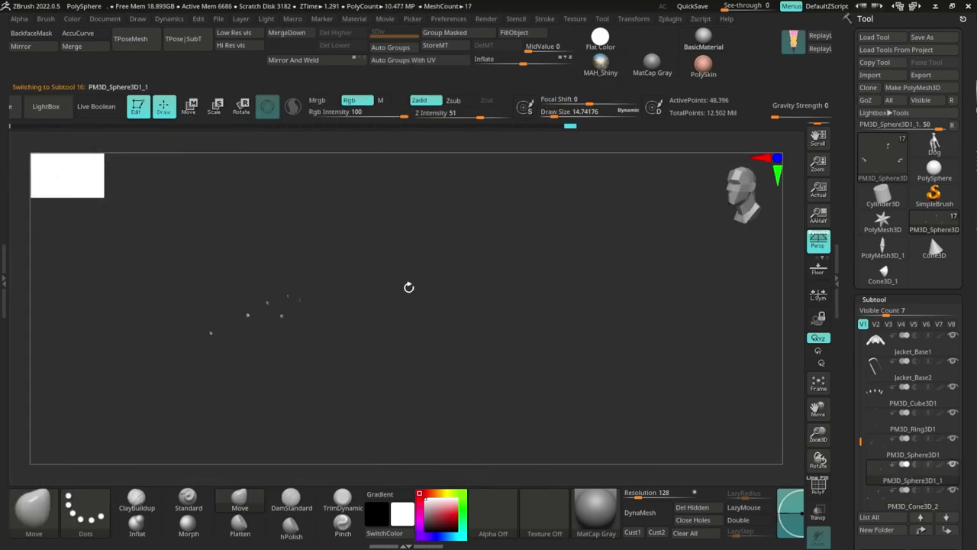